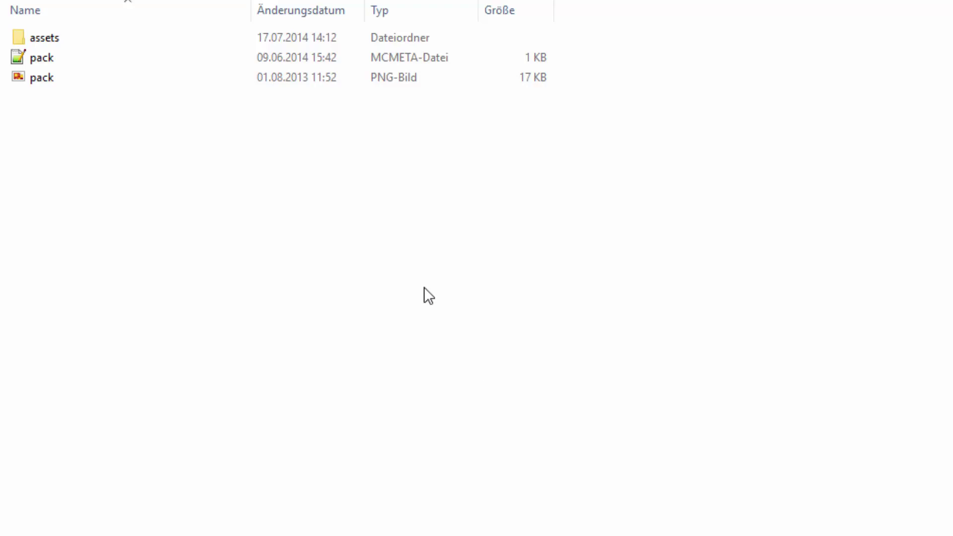
Open the resource pack's assets/minecraft/sounds/fireworks folder and select the blast1 sound file.
double_click(47, 36)
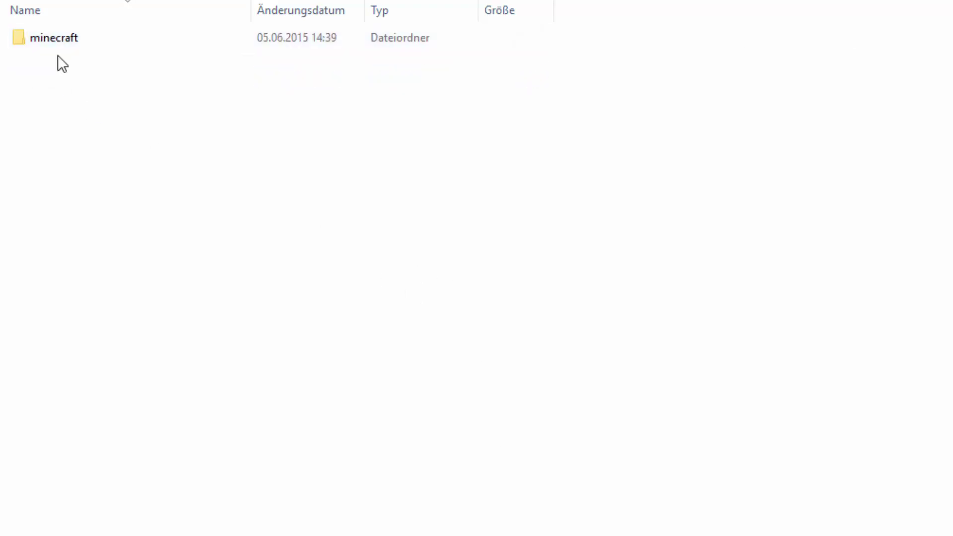
double_click(54, 46)
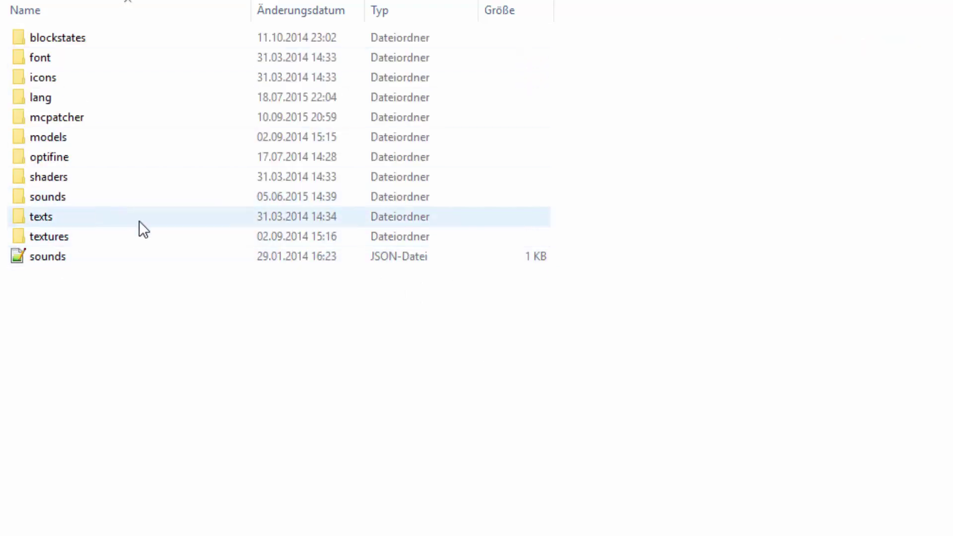
double_click(64, 198)
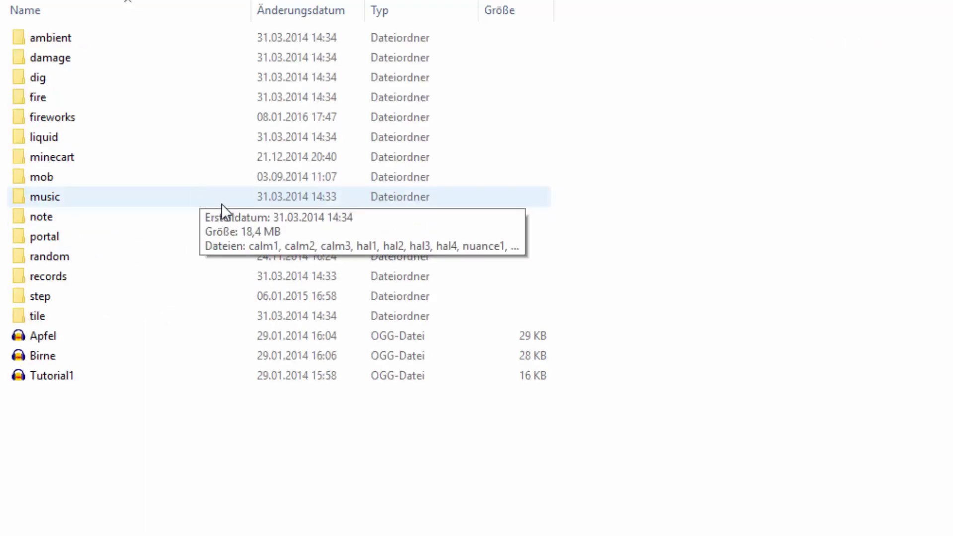
double_click(81, 119)
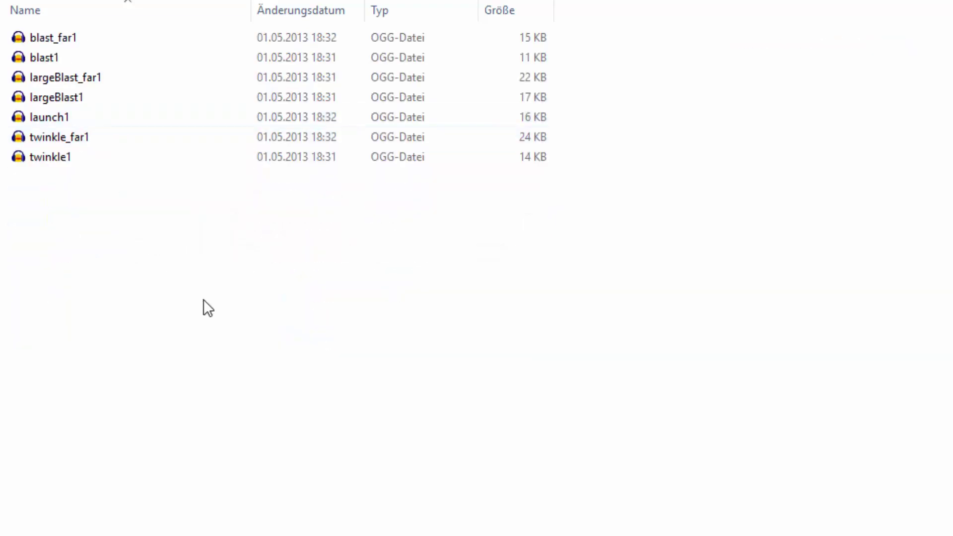
mouse_move(93, 221)
left_mouse_down()
mouse_move(149, 76)
mouse_move(99, 226)
left_mouse_up()
left_click(44, 57)
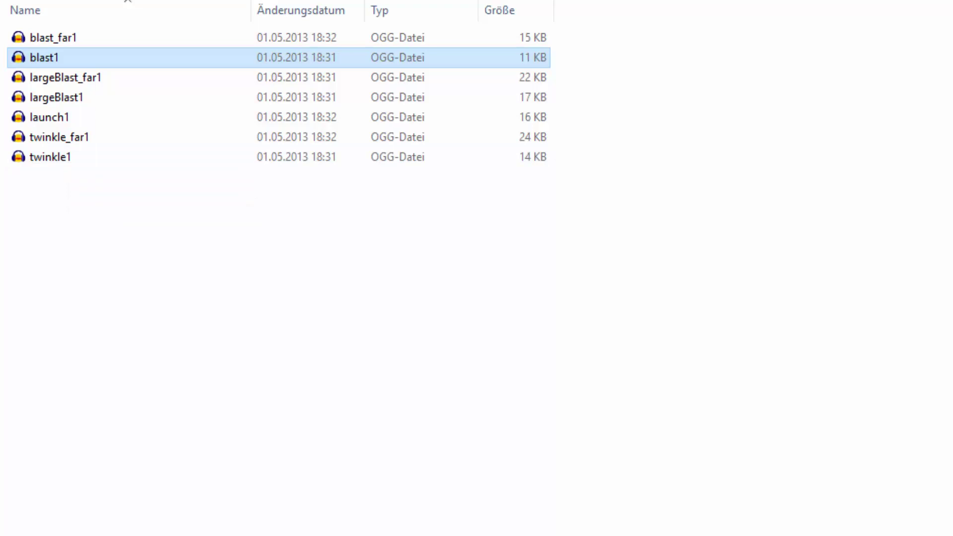
Switch to the folder of recorded firework videos, look into its "nicht nötig" subfolder and return to the parent folder.
key("alt+Tab")
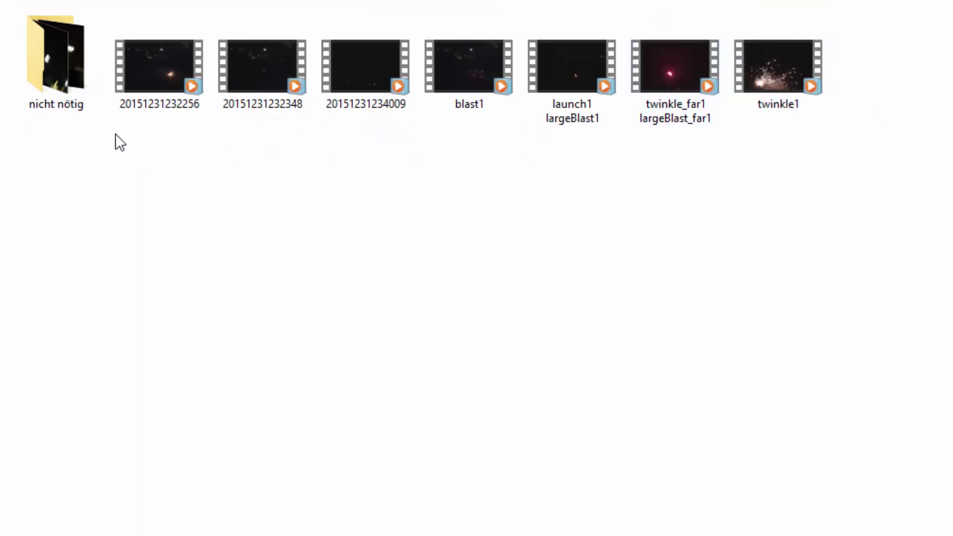
left_click(49, 72)
double_click(99, 73)
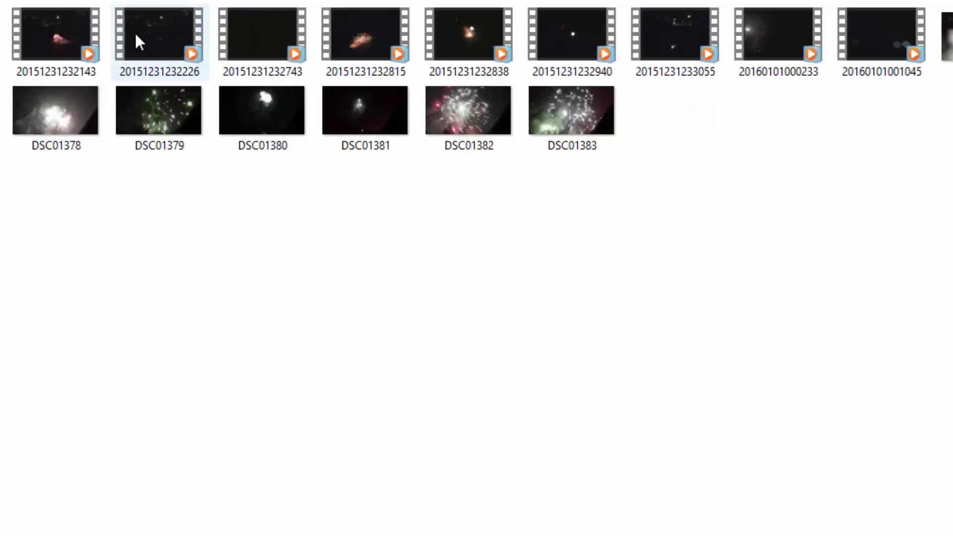
key("alt+Up")
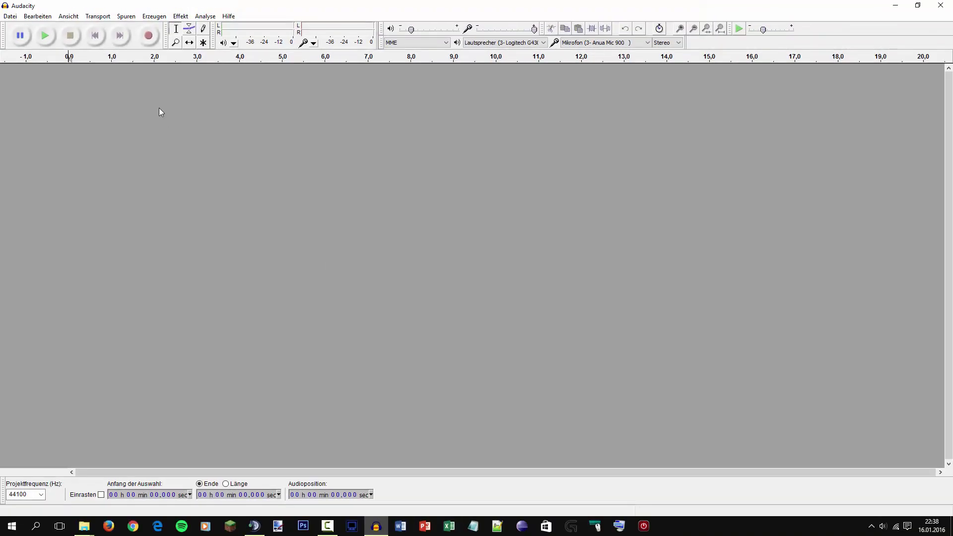
Switch to Audacity and open the Bibliotheken page of its preferences to check the installed MP3 and FFmpeg libraries.
left_click(14, 17)
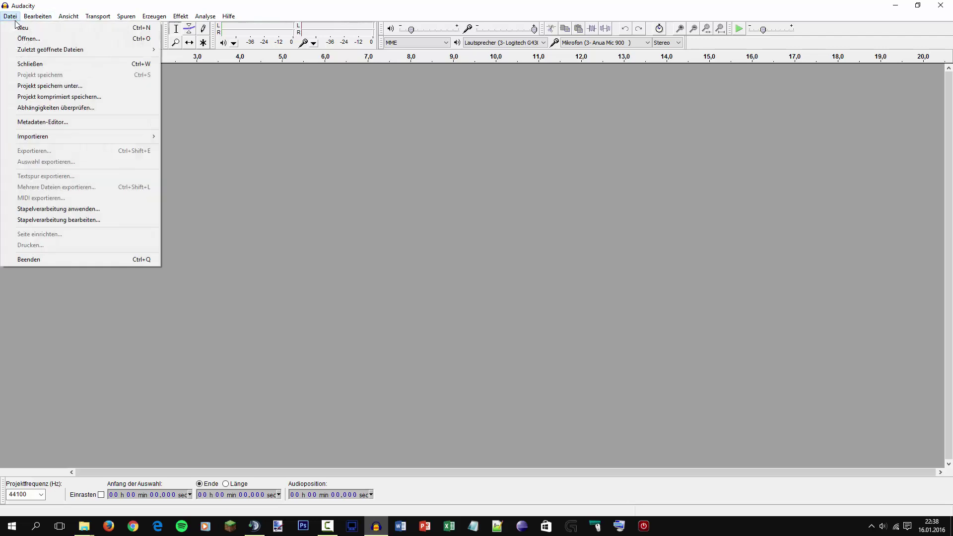
mouse_move(38, 17)
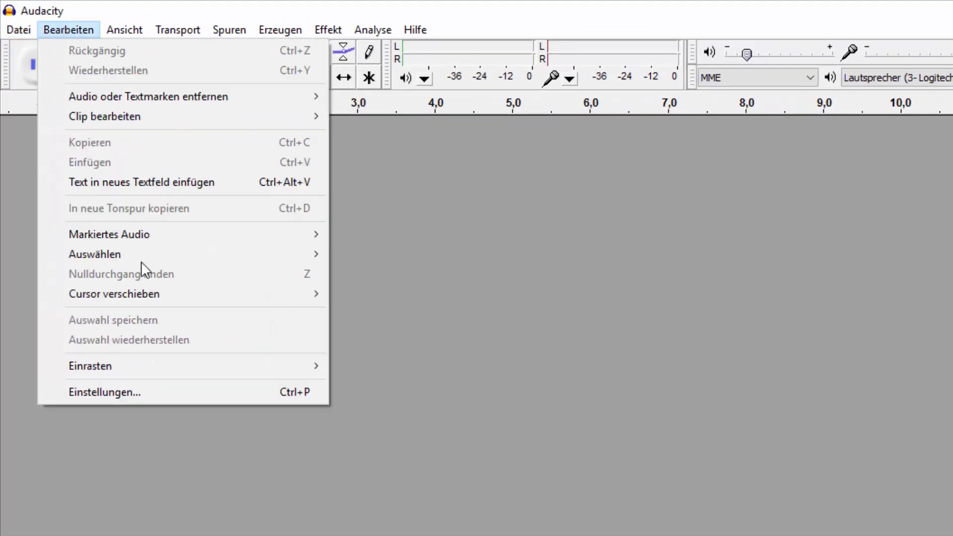
left_click(118, 393)
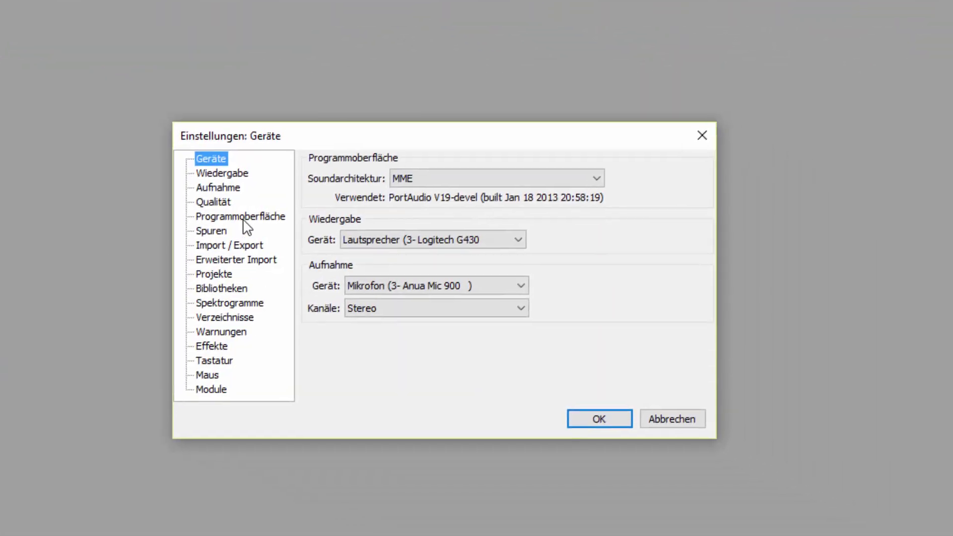
left_click(223, 288)
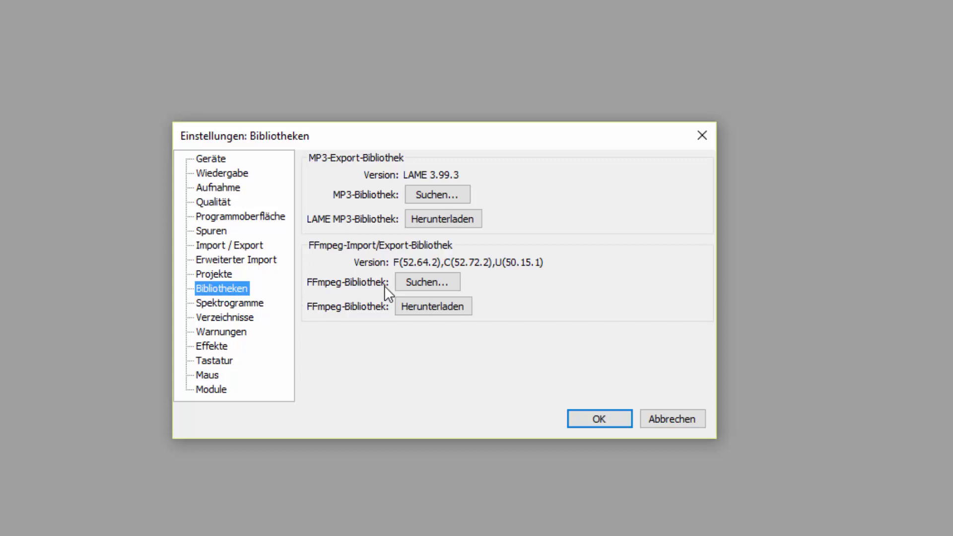
Open the FFmpeg library download help, find the Windows installation instructions and follow their external download page link.
left_click(439, 307)
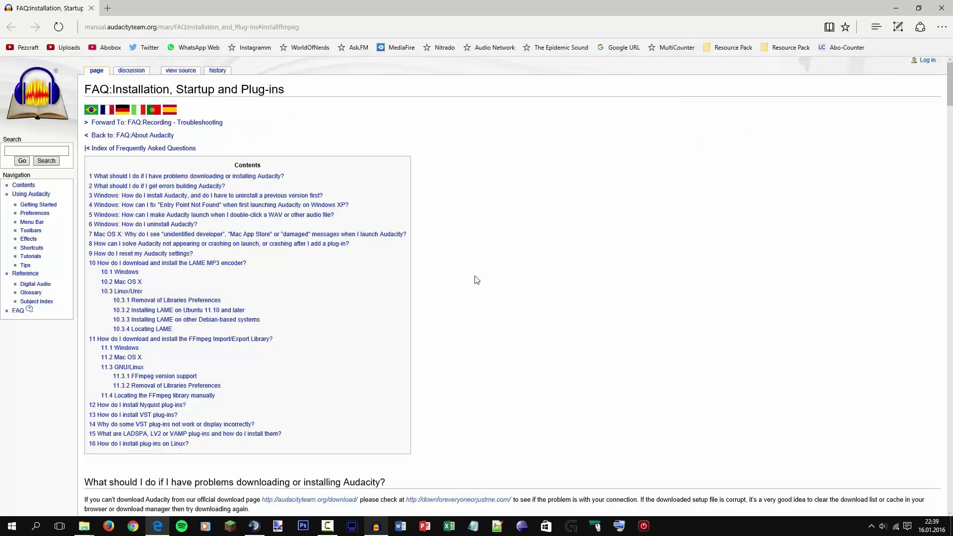
scroll(504, 256, "down", 3)
scroll(504, 255, "down", 7)
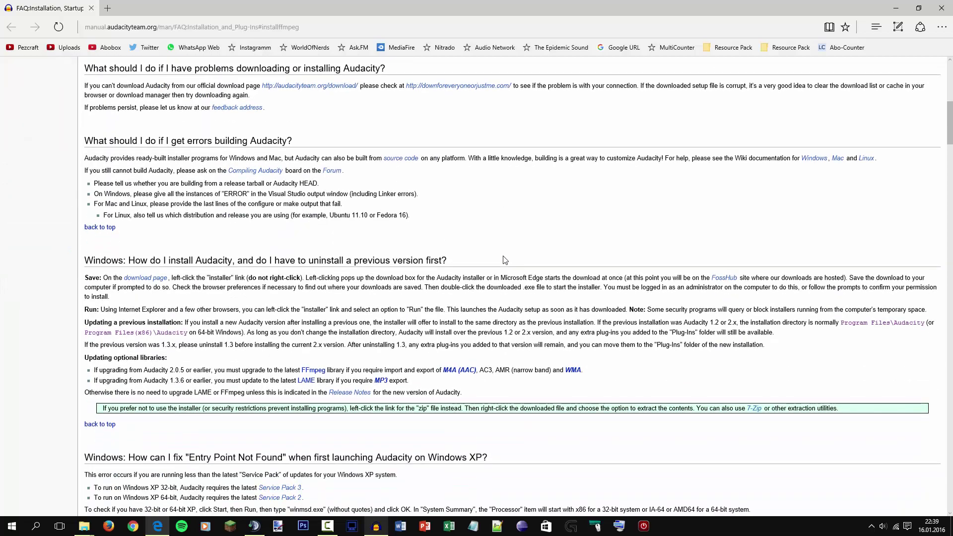
scroll(504, 257, "up", 2)
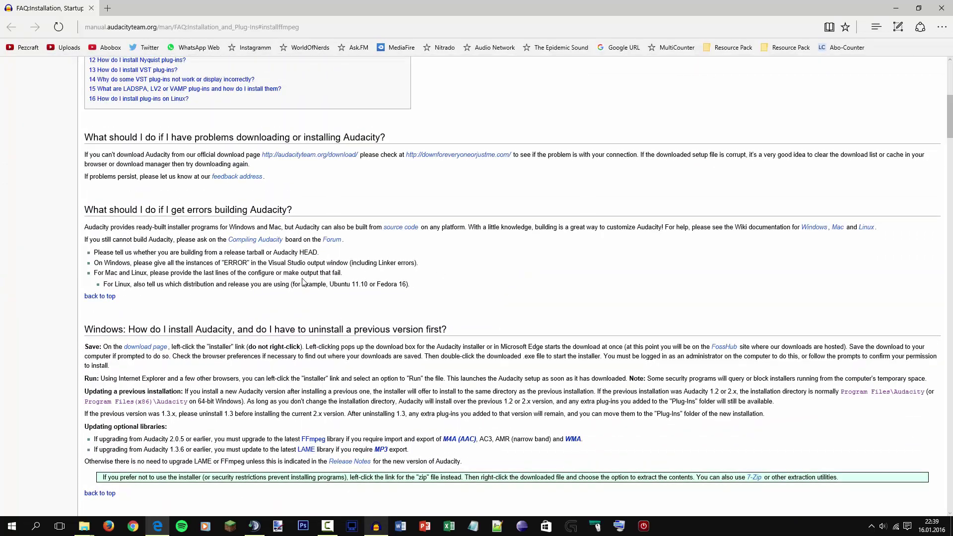
left_click(149, 347)
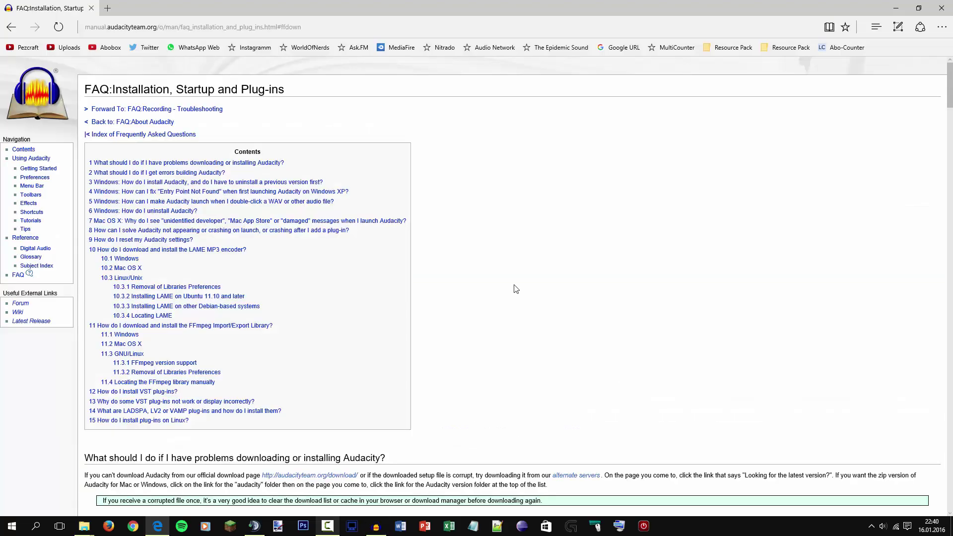
scroll(517, 290, "down", 20)
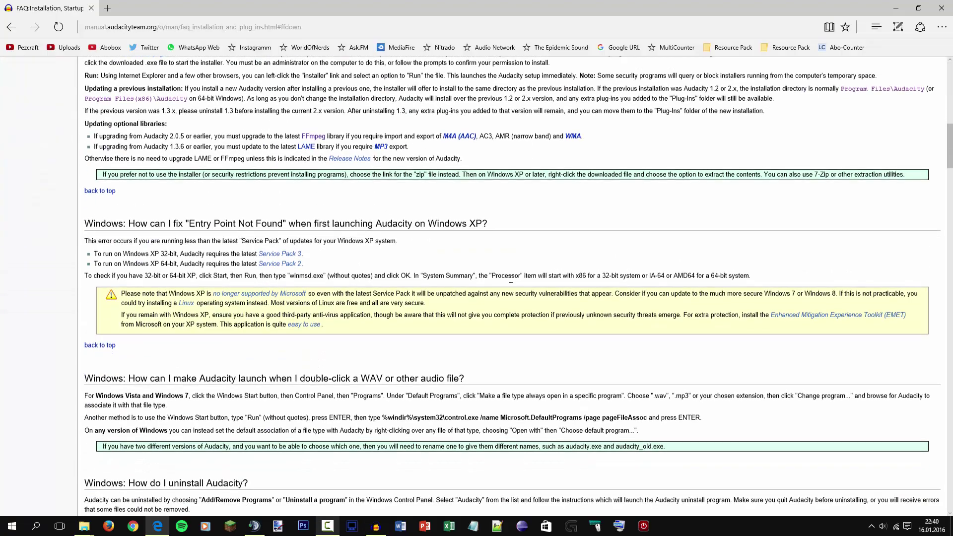
scroll(499, 237, "down", 20)
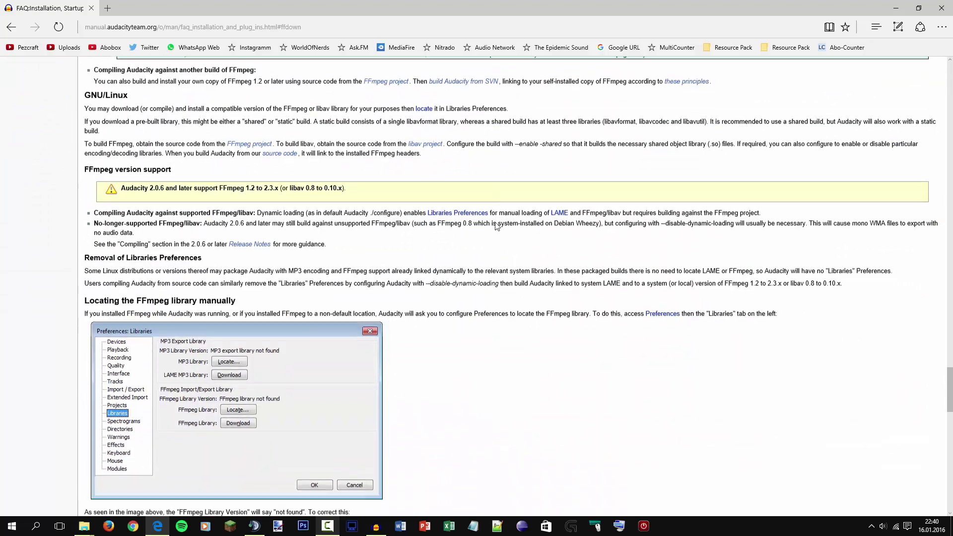
scroll(498, 226, "up", 20)
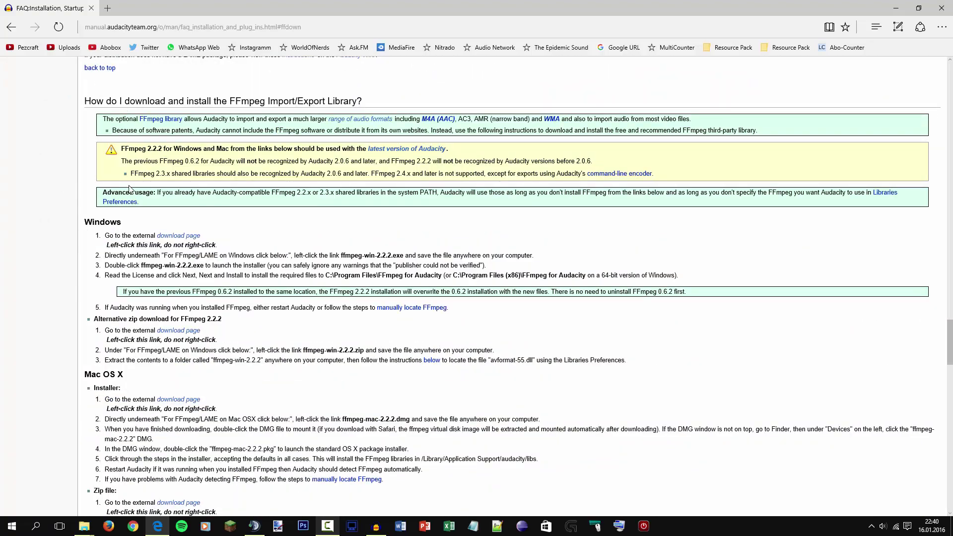
left_click(179, 236)
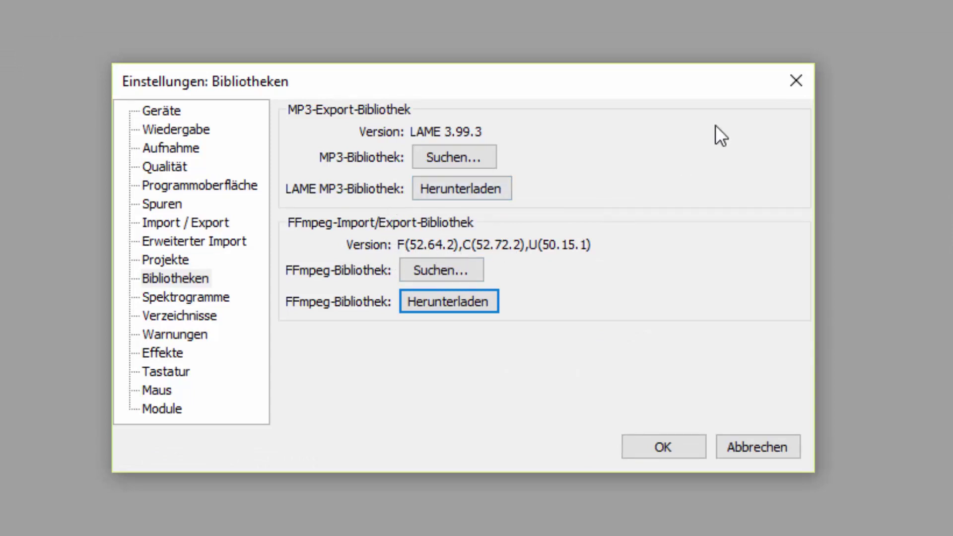
Close the preferences and import the twinkle1 video from the Feuwerksounds folder into Audacity.
left_click(789, 81)
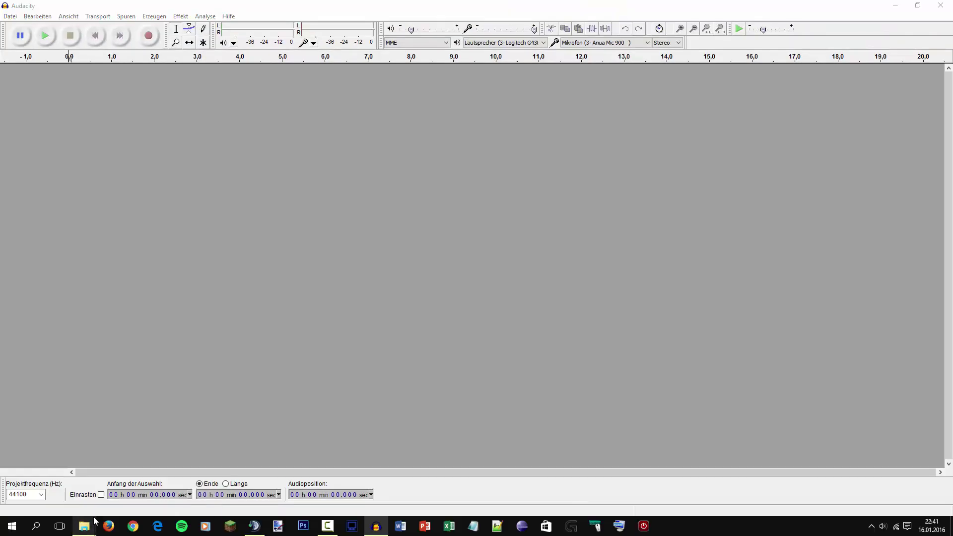
mouse_move(96, 522)
left_click(70, 472)
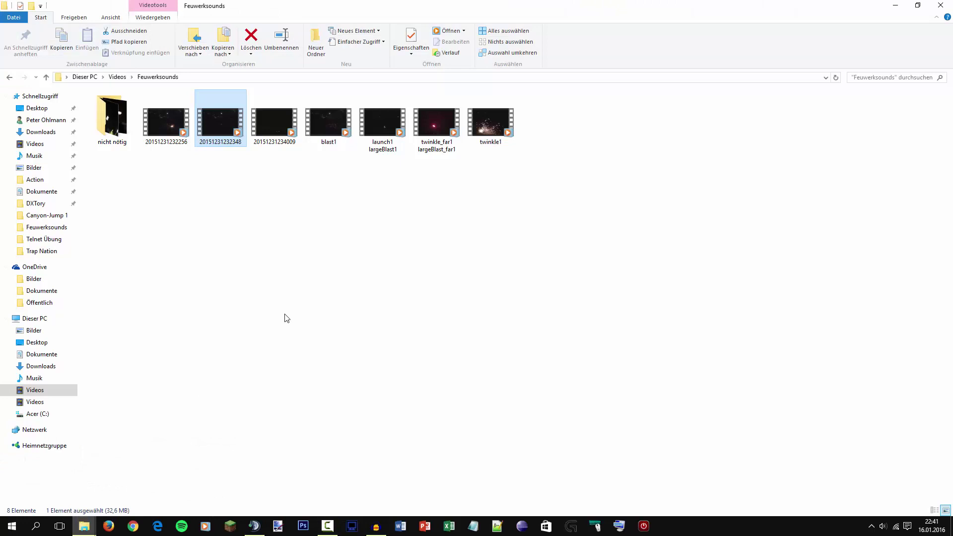
left_click(481, 139)
left_click_drag(499, 131, 457, 370)
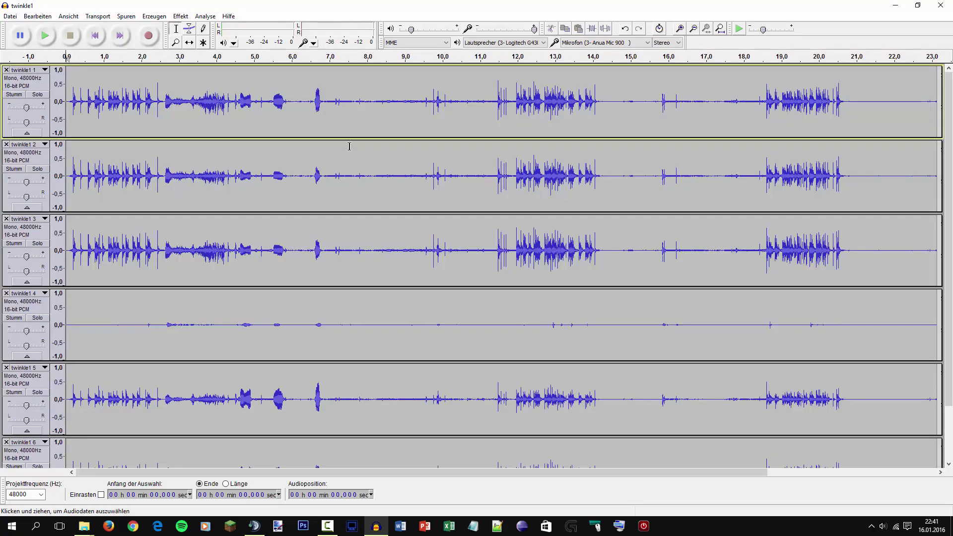
Look through all the imported twinkle1 tracks and play the audio from the start.
scroll(329, 109, "down", 3)
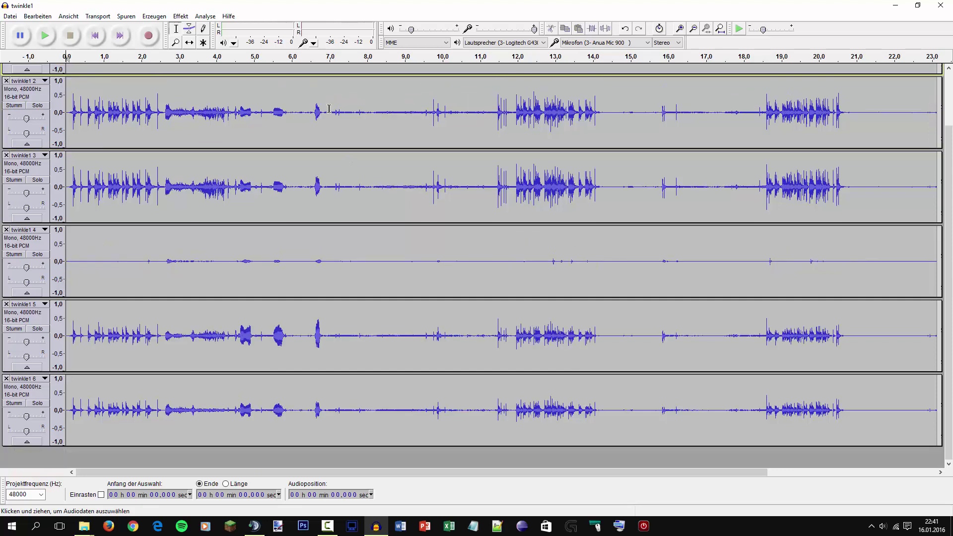
scroll(353, 144, "up", 3)
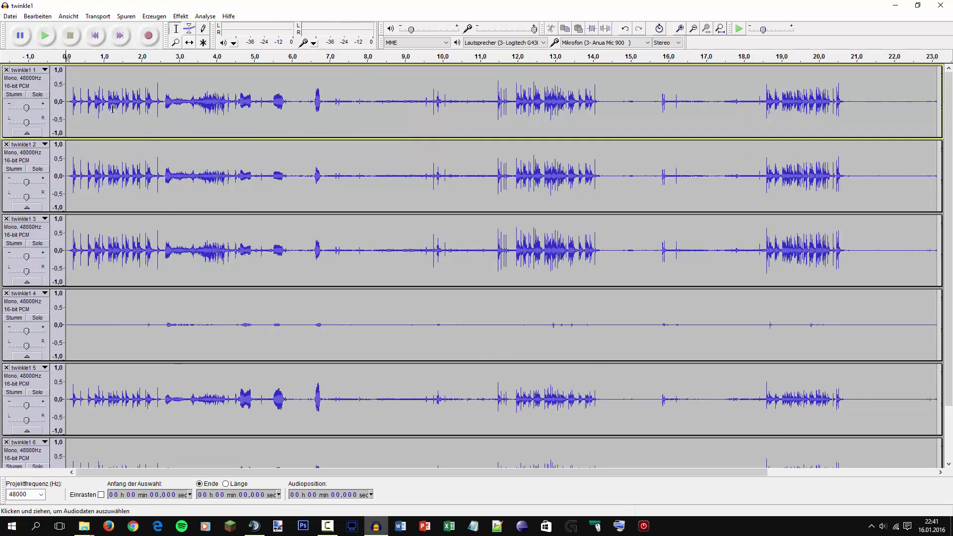
scroll(112, 109, "down", 3)
scroll(112, 109, "up", 3)
left_click(45, 36)
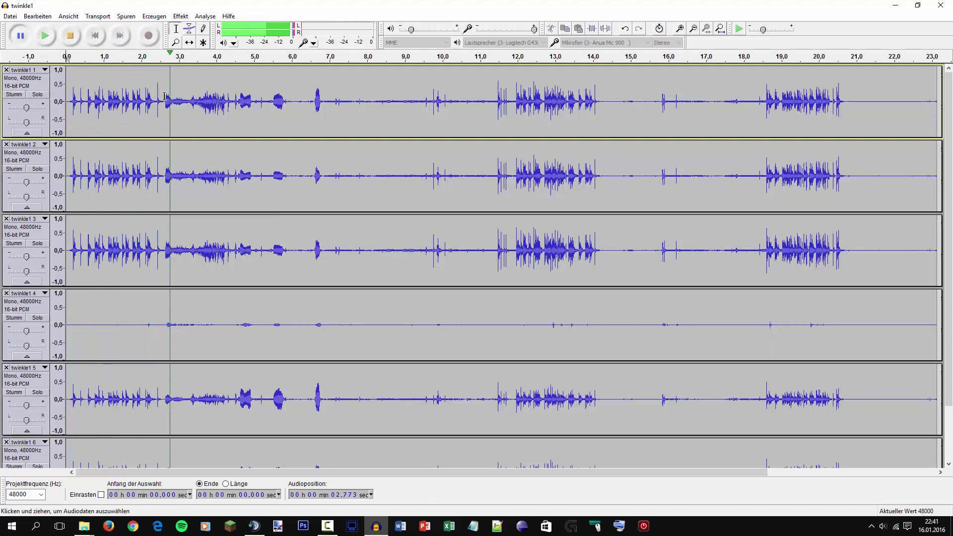
Select about the first 2.6 seconds of the first track, compare it with the other tracks, and stop playback.
left_click_drag(163, 92, 65, 93)
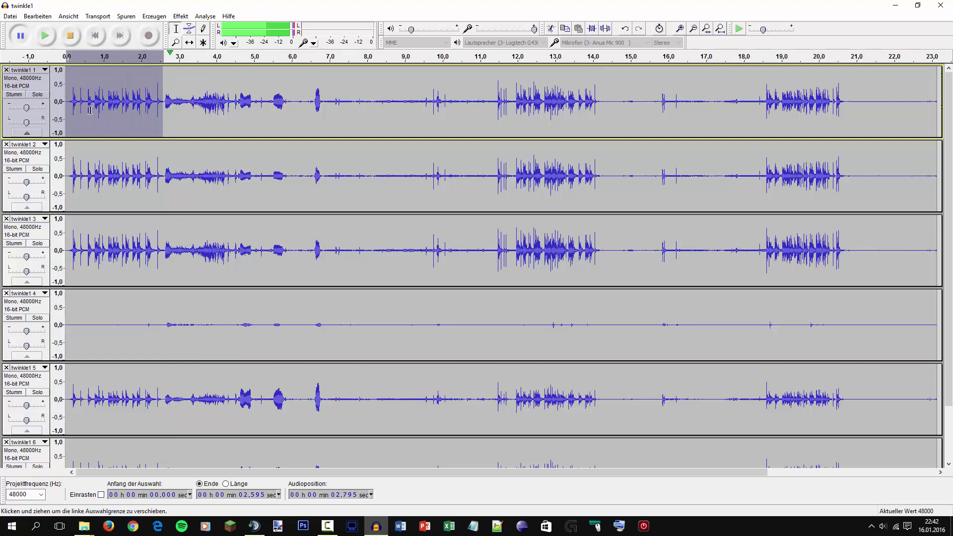
scroll(160, 129, "down", 3)
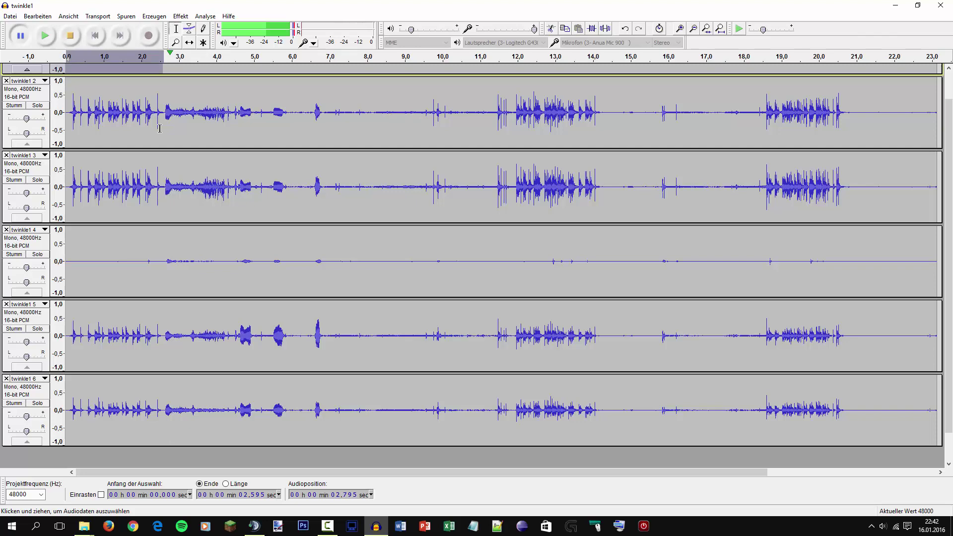
scroll(159, 128, "up", 3)
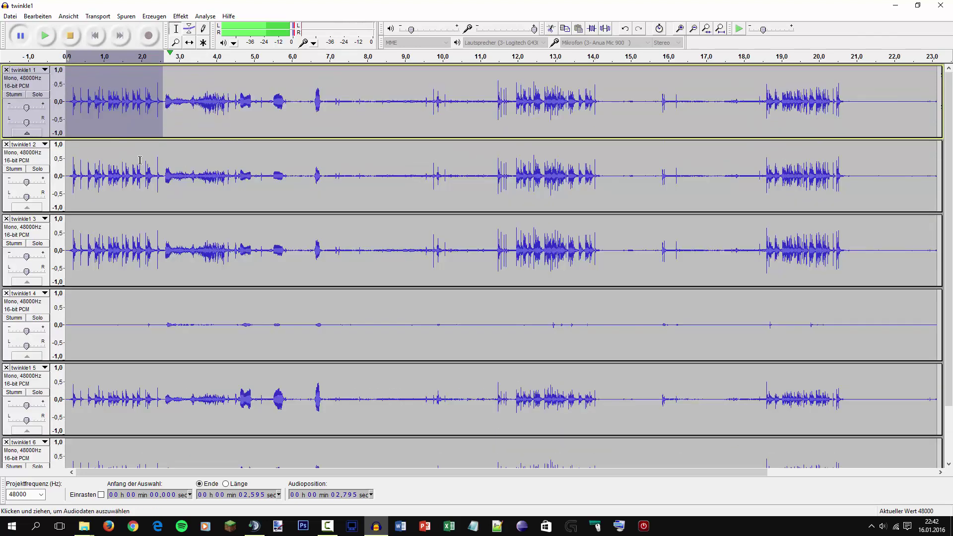
scroll(96, 278, "down", 3)
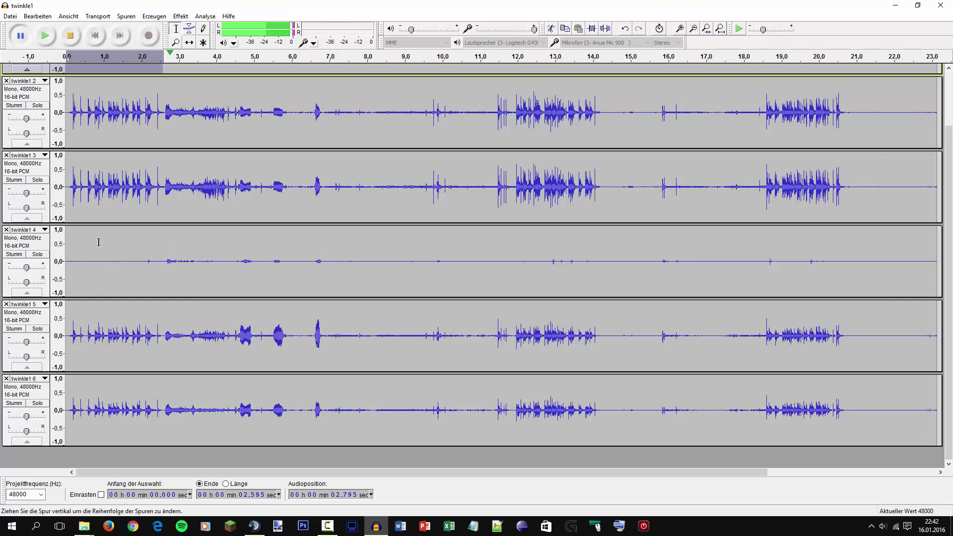
left_click(119, 244)
left_click(70, 43)
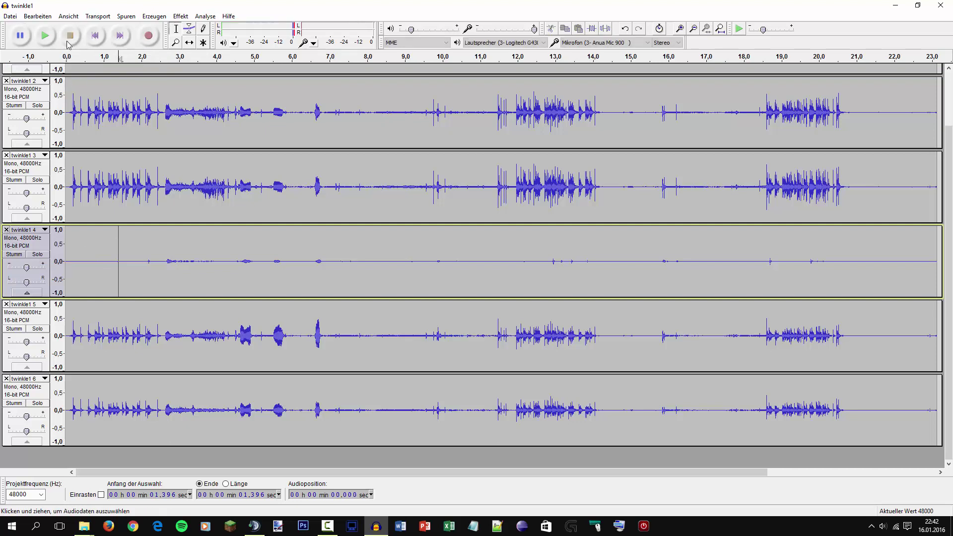
Remove the fourth, fifth and sixth twinkle1 tracks from the project.
left_click(6, 229)
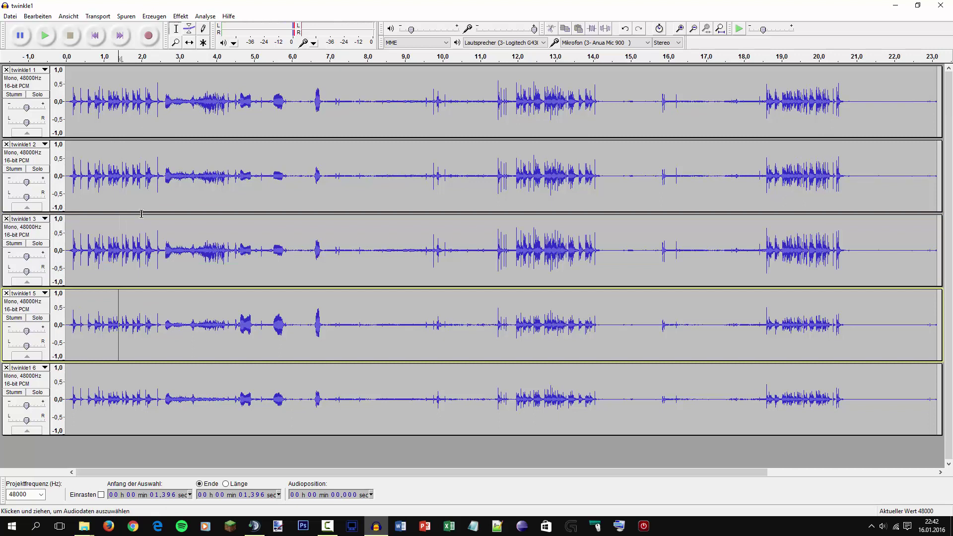
left_click(6, 292)
left_click(6, 293)
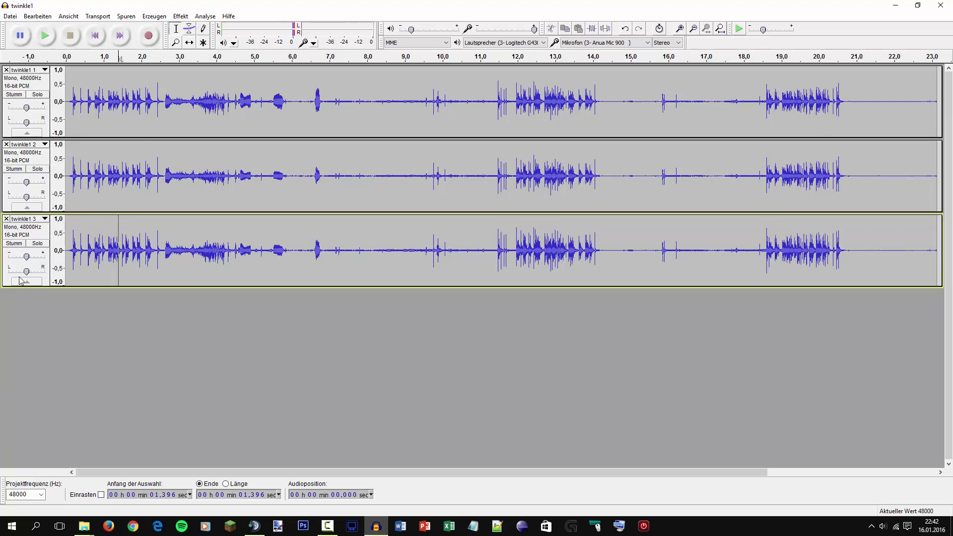
Mute the second and third twinkle1 tracks and play the first track from near its beginning.
left_click(15, 243)
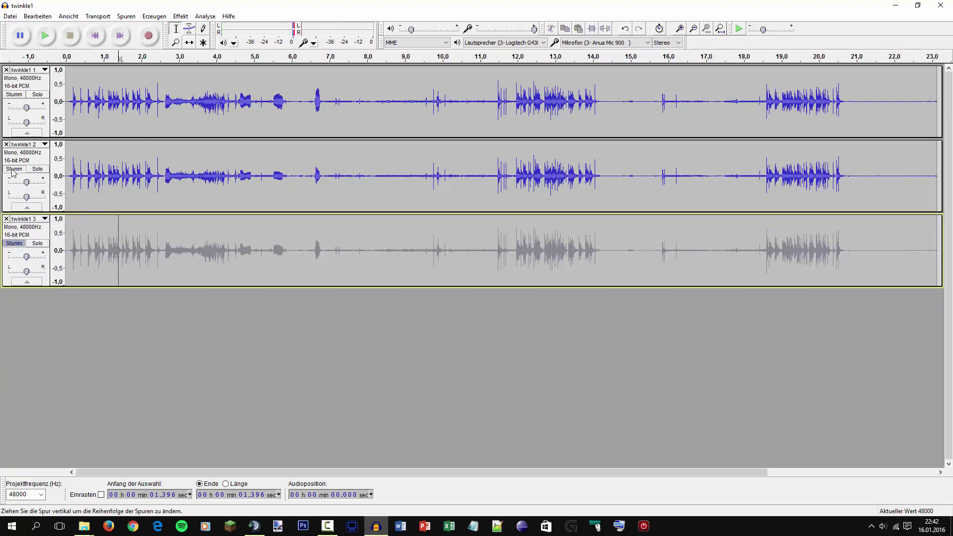
left_click(13, 169)
left_click(69, 79)
left_click(45, 35)
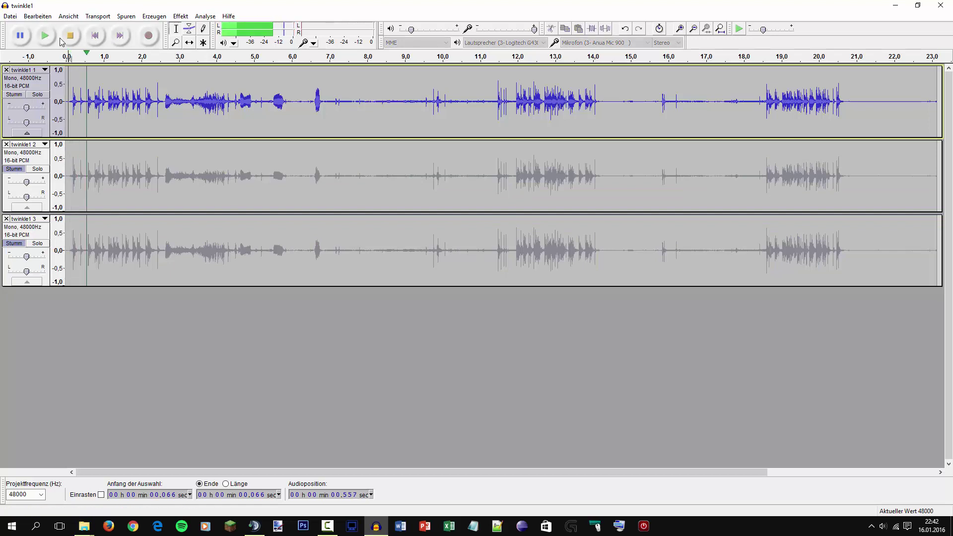
Stop the first track, mute it, and play only the second twinkle1 track for comparison.
left_click(71, 36)
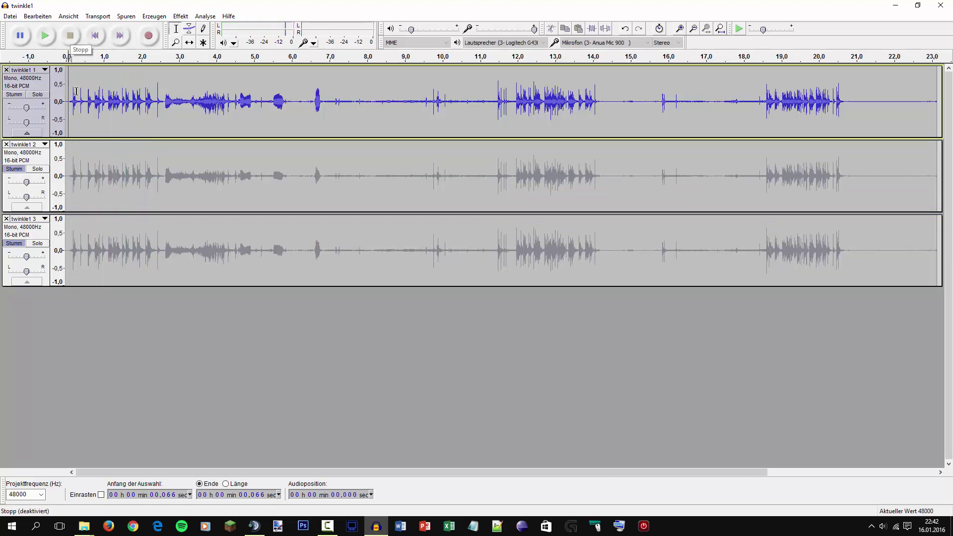
left_click(13, 169)
left_click(14, 95)
left_click(44, 35)
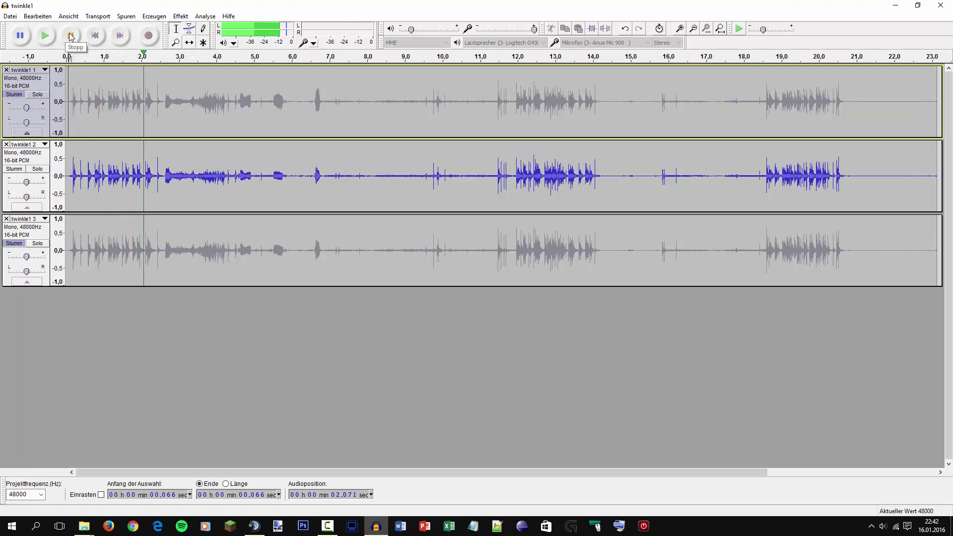
left_click(71, 35)
Mute the second track, play only the third twinkle1 track, and mute it again.
left_click(15, 169)
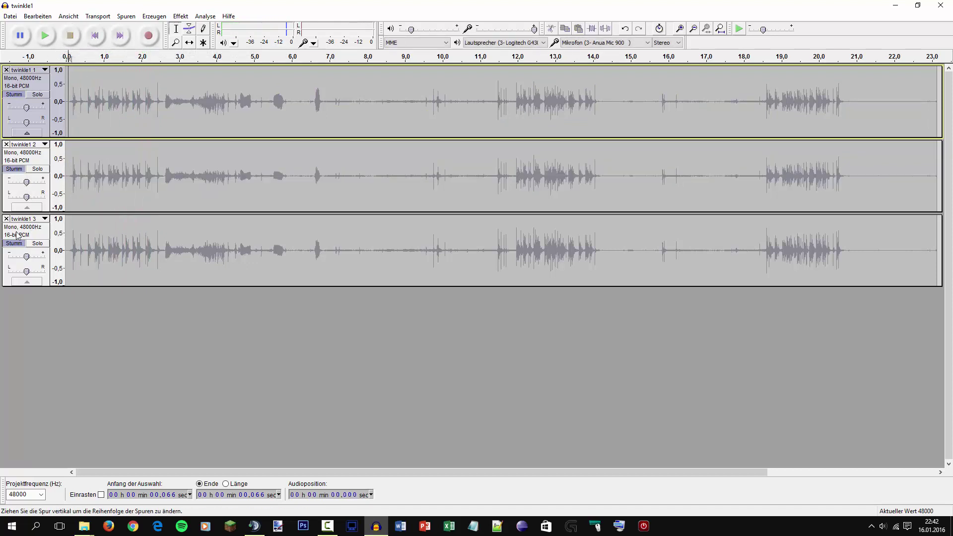
left_click(22, 243)
left_click(44, 36)
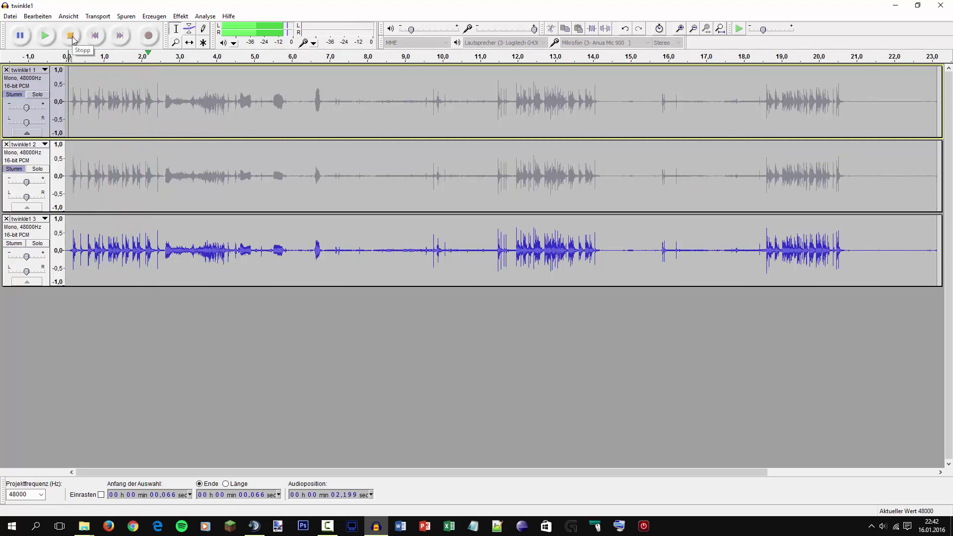
left_click(71, 37)
left_click(15, 243)
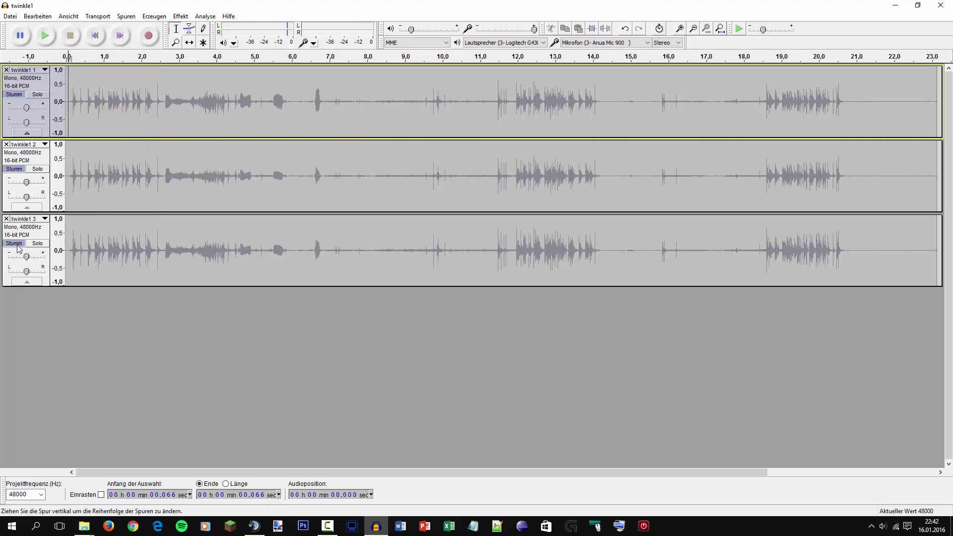
Unmute the first twinkle1 track and remove the second and third tracks from the project.
left_click(16, 95)
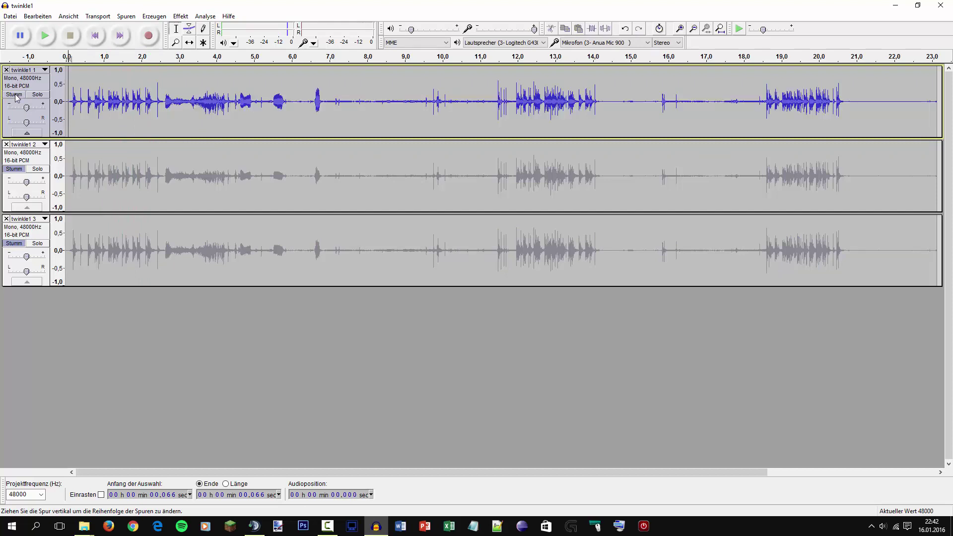
left_click(6, 144)
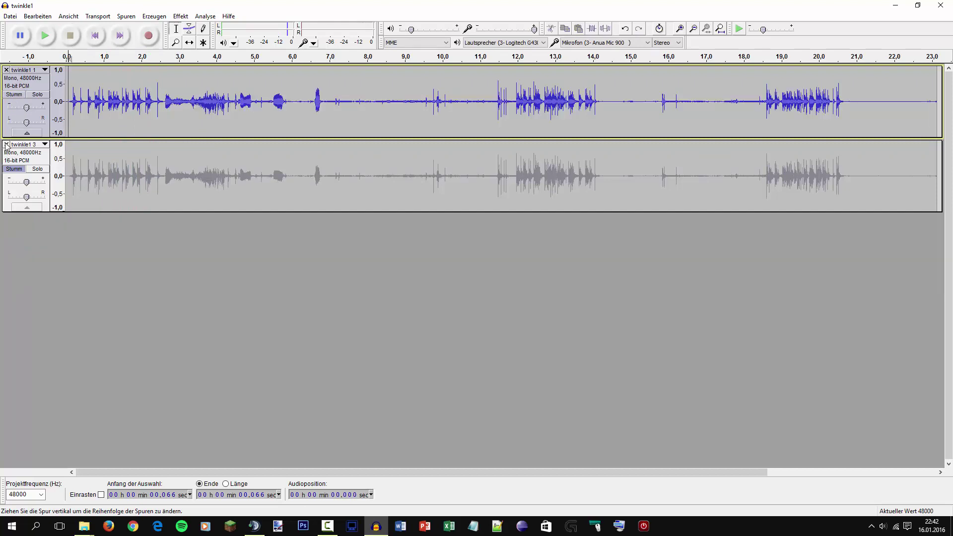
left_click(6, 144)
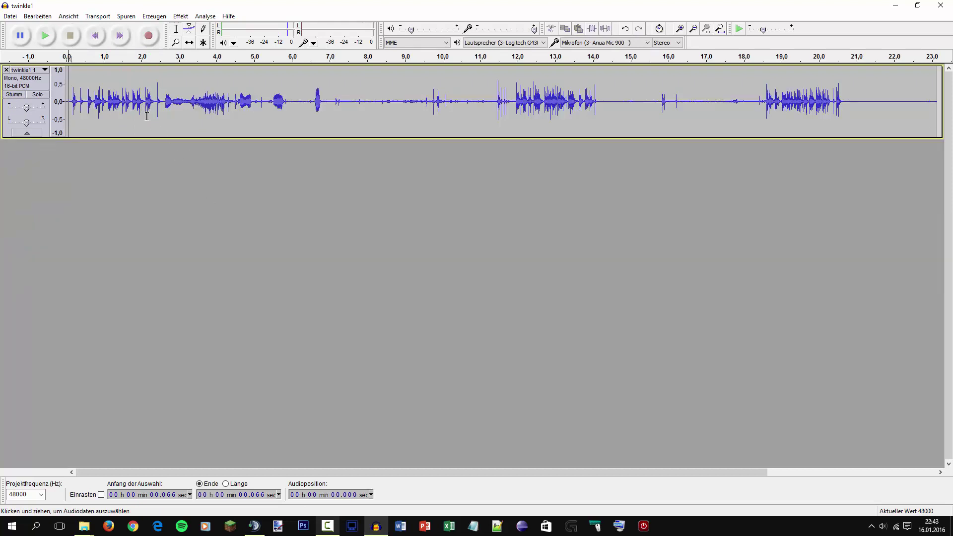
Play the remaining track from near its start, from about 1.0 second and from about 0.6 seconds.
left_click(51, 36)
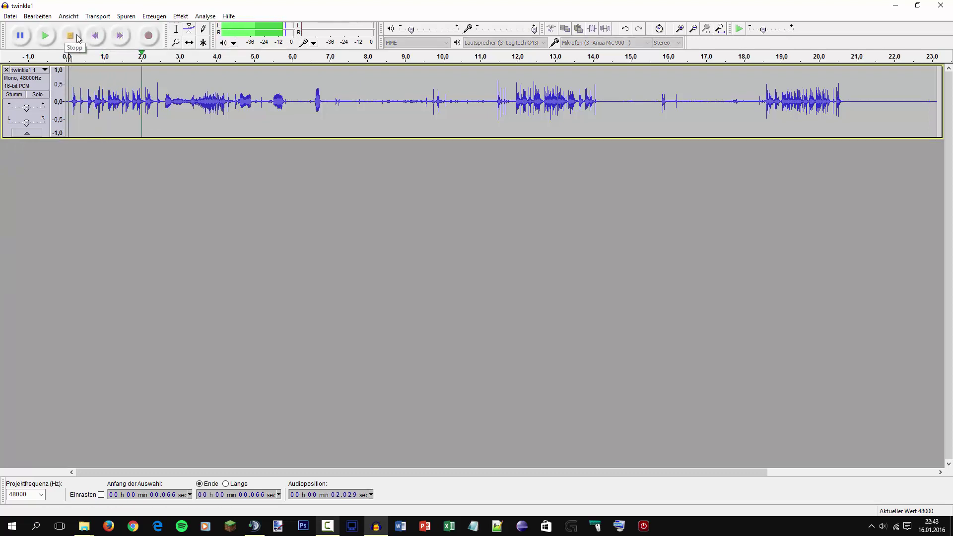
left_click(74, 36)
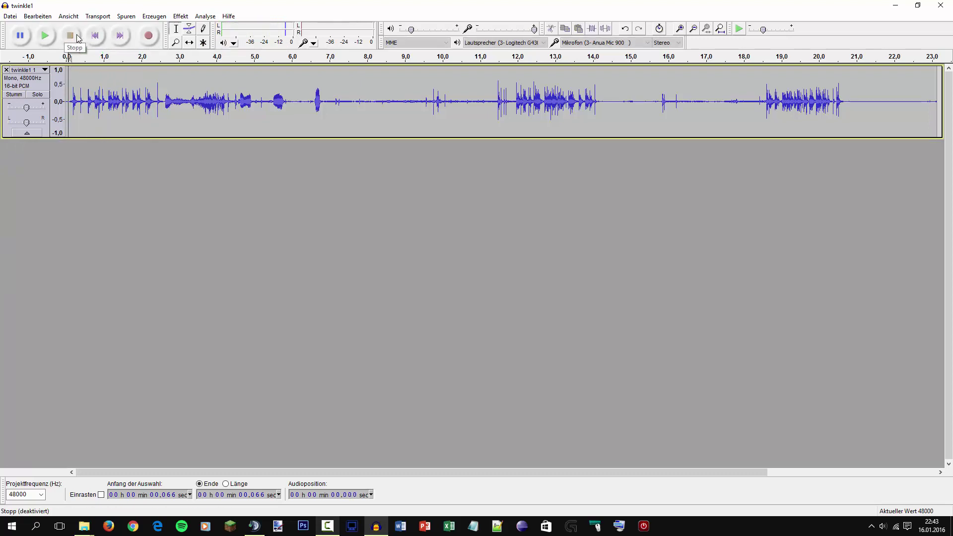
left_click(105, 89)
left_click(45, 36)
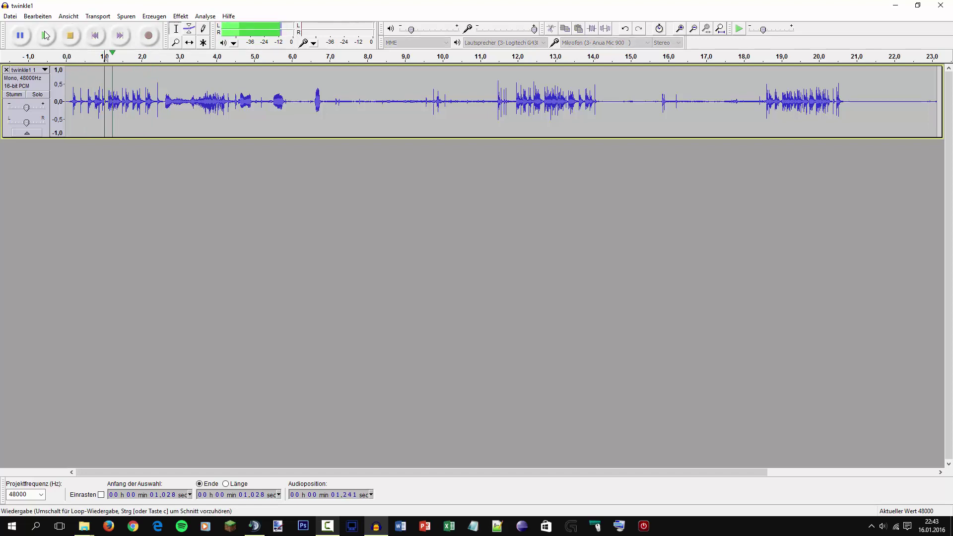
left_click(71, 36)
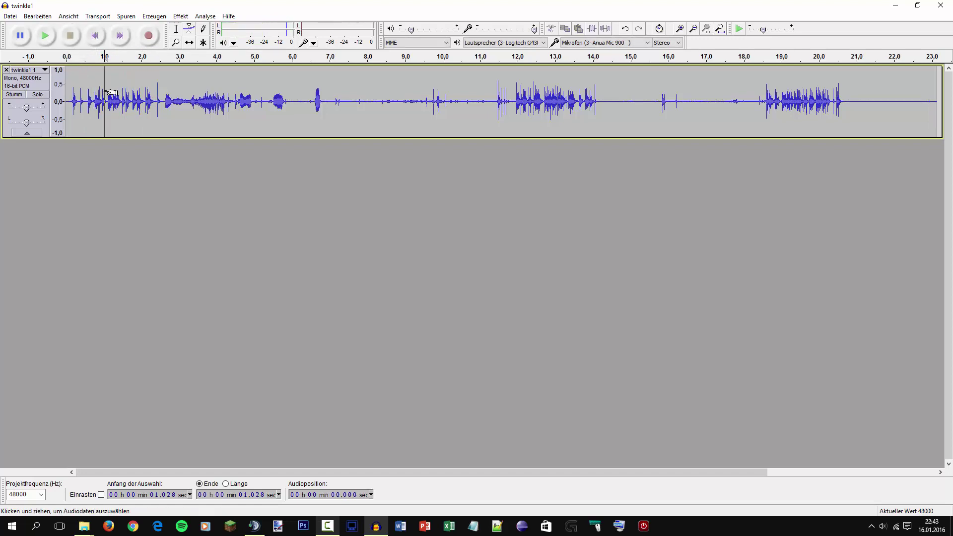
left_click(88, 86)
left_click(47, 34)
left_click(73, 35)
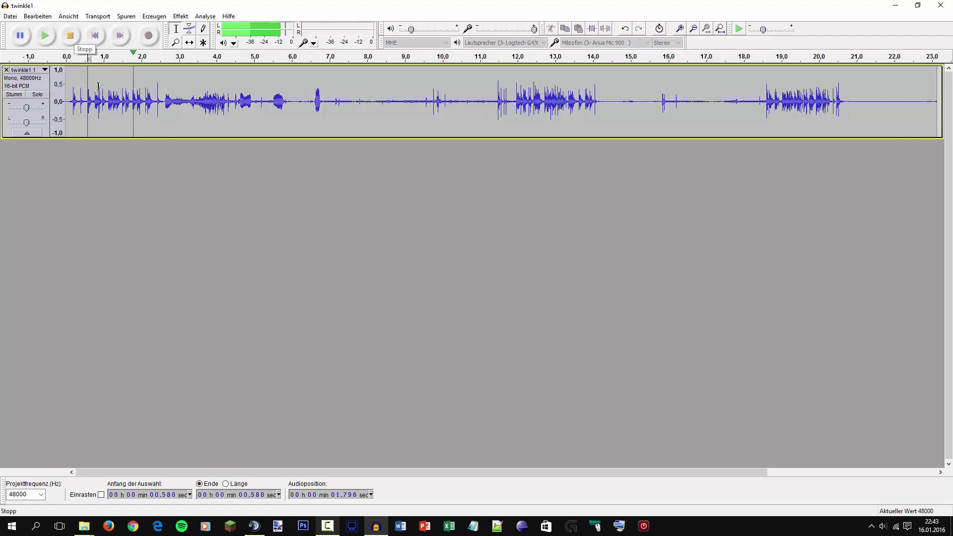
Select the crackling section from about 1.08 to 2.37 seconds and play the selection.
left_click(106, 91)
left_click_drag(106, 91, 154, 84)
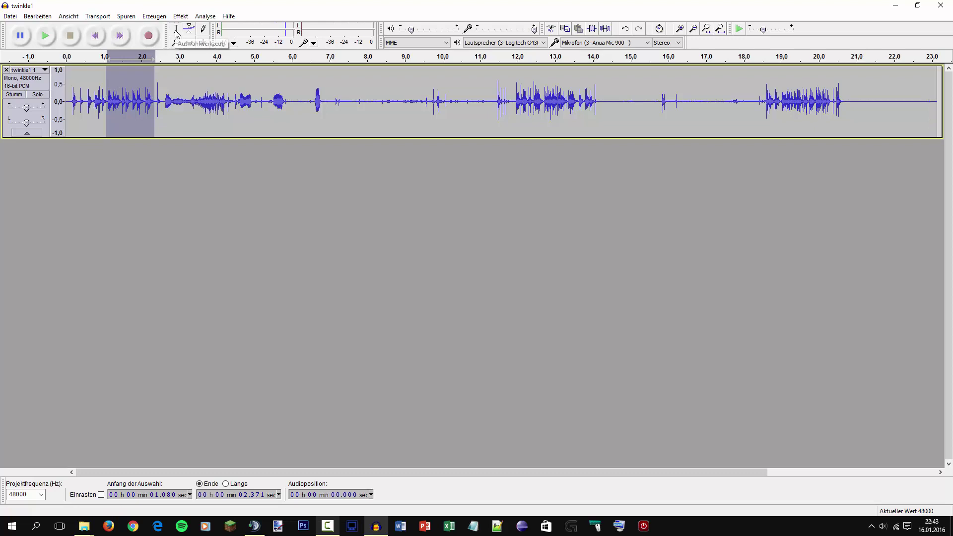
left_click(44, 39)
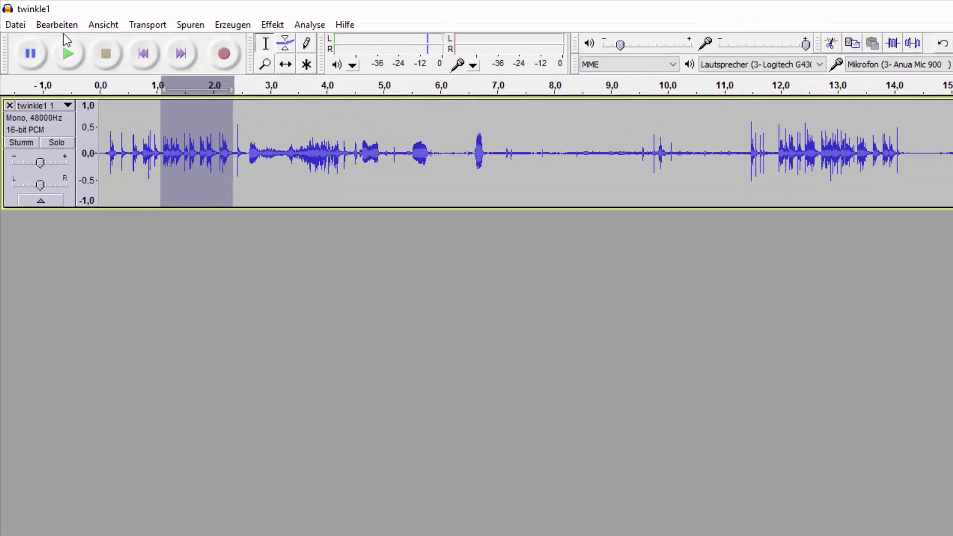
Duplicate the selected section into a new track and remove the original full-length track.
left_click(38, 16)
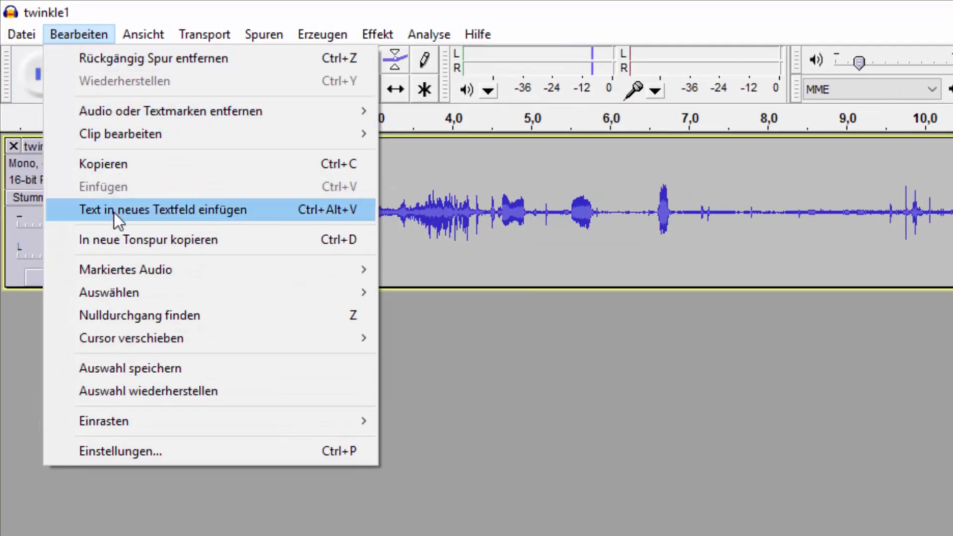
left_click(106, 243)
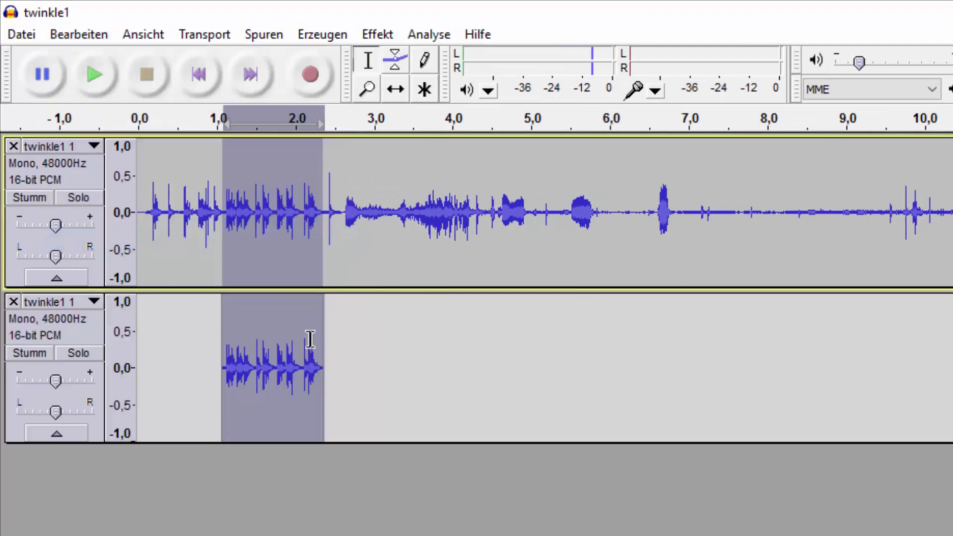
left_click(13, 146)
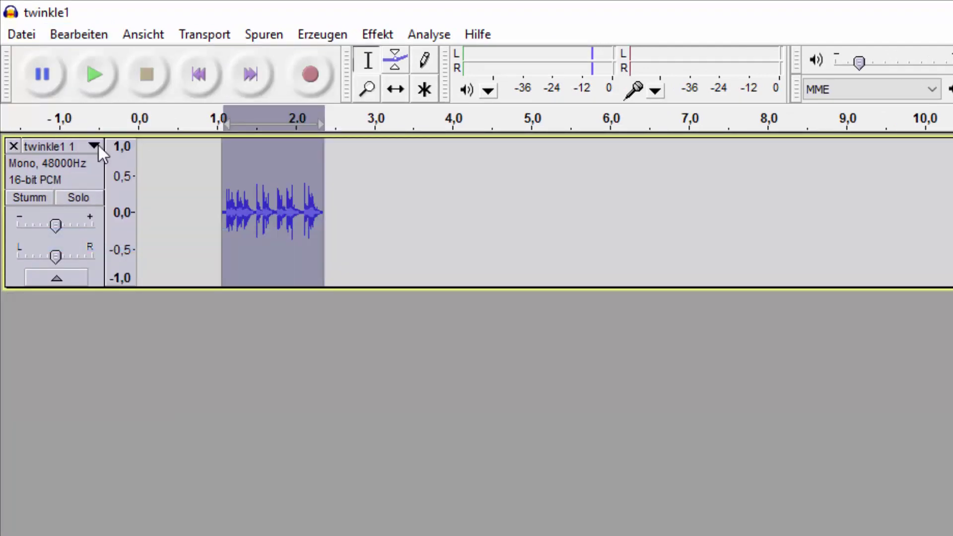
Move the extracted clip to the start of the timeline at 0.0 and return to the Selection tool.
left_click(395, 89)
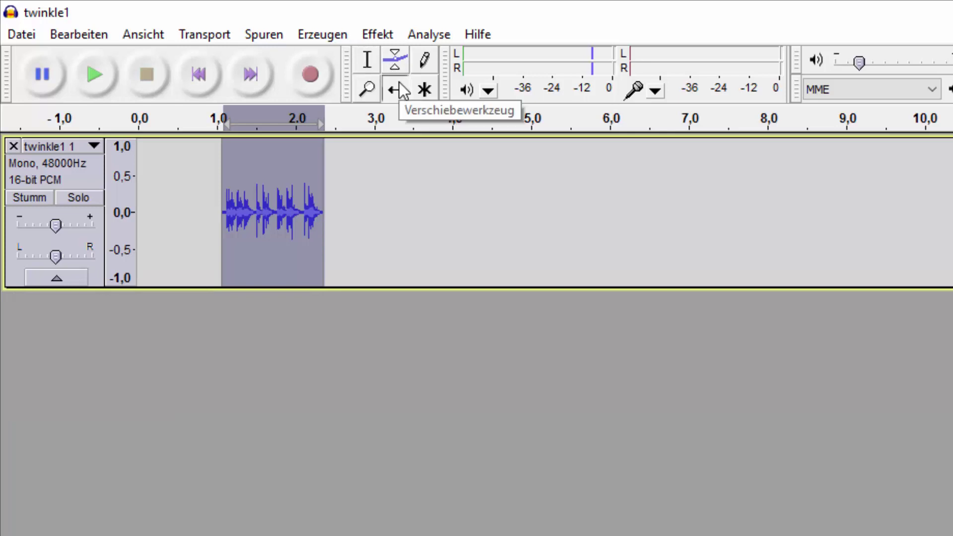
left_click_drag(266, 183, 182, 183)
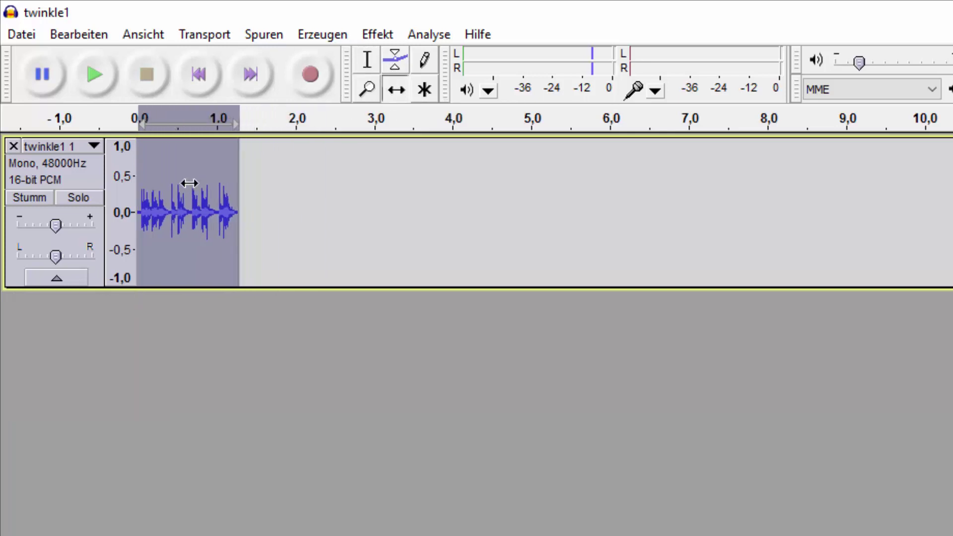
left_click(367, 60)
Raise the twinkle1 track's volume to +3 dB.
left_click(194, 227)
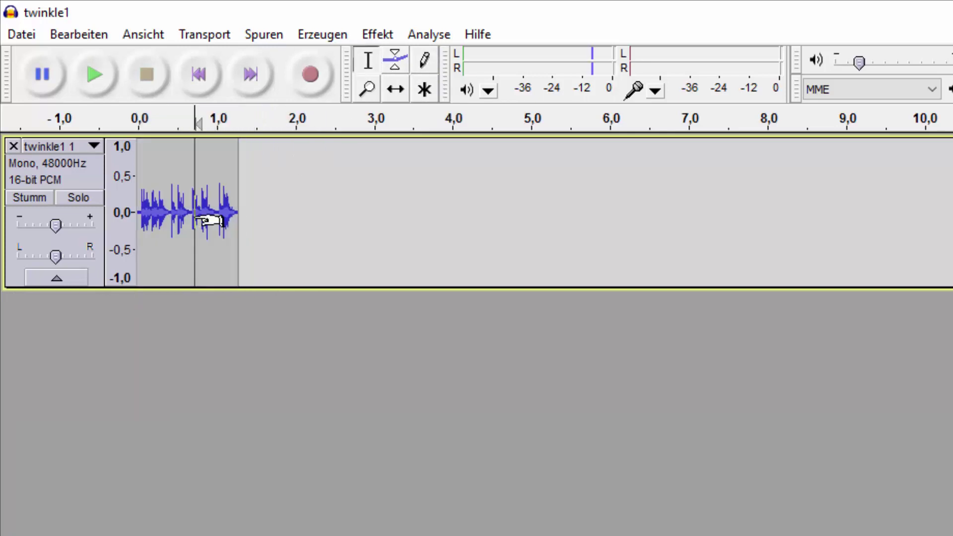
key("ctrl+1")
left_click(59, 227)
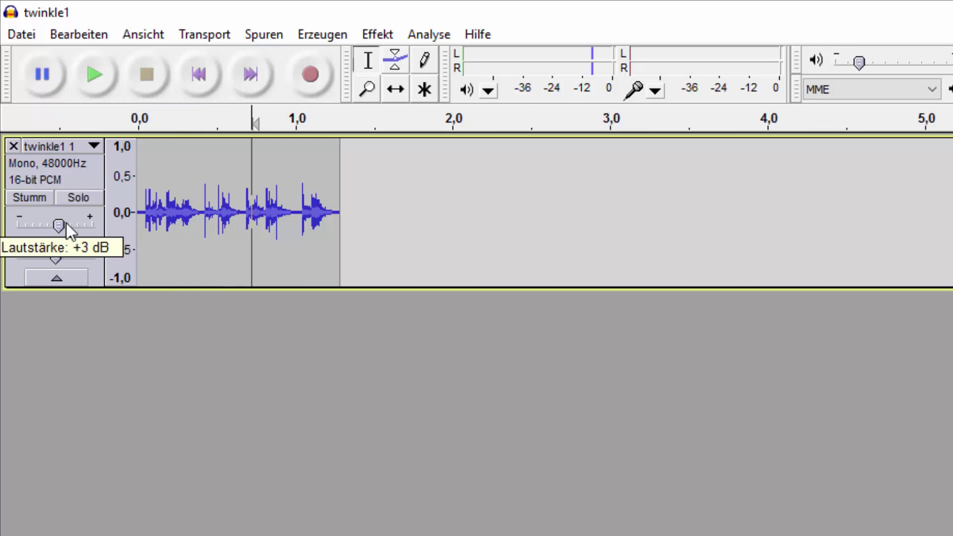
key("ctrl+1")
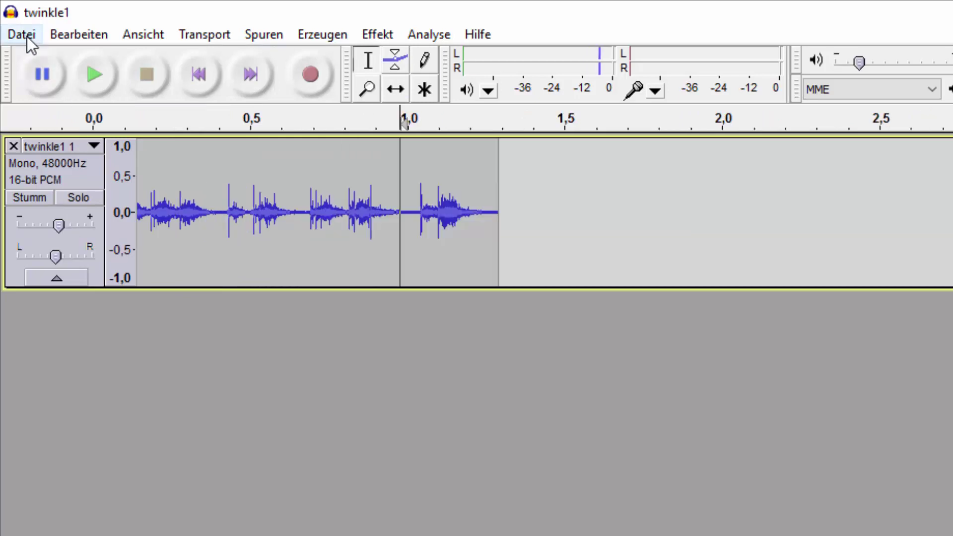
Start exporting the audio and choose the Feuwerksounds folder as the destination.
left_click(22, 34)
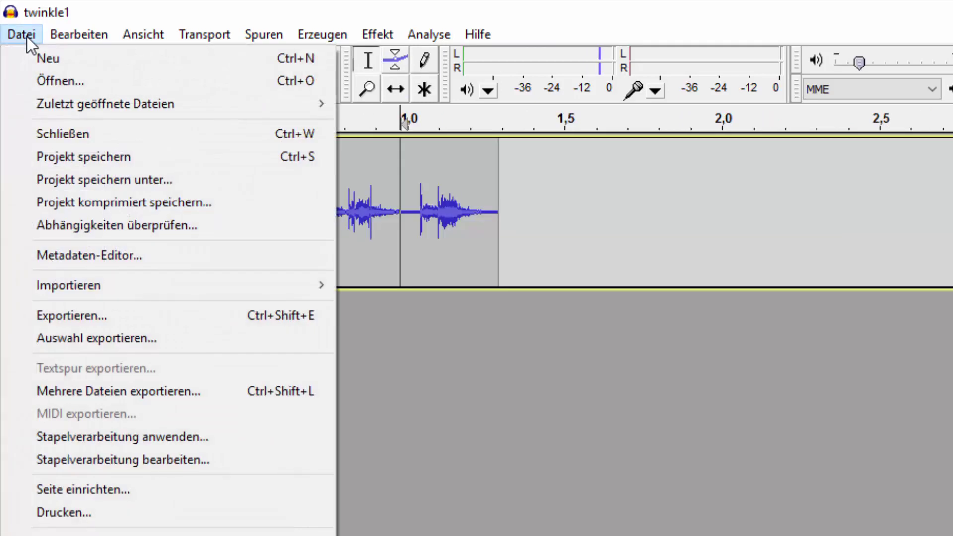
left_click(130, 318)
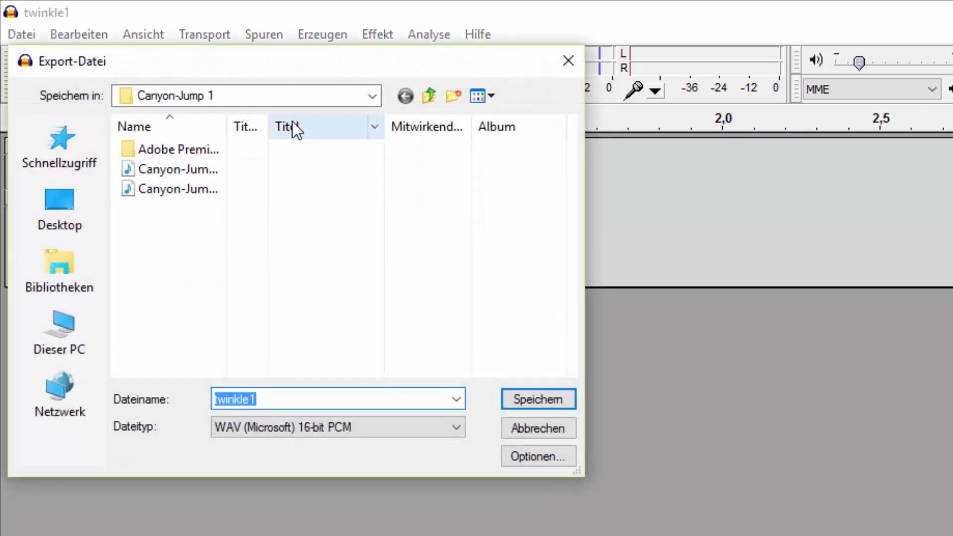
left_click(262, 431)
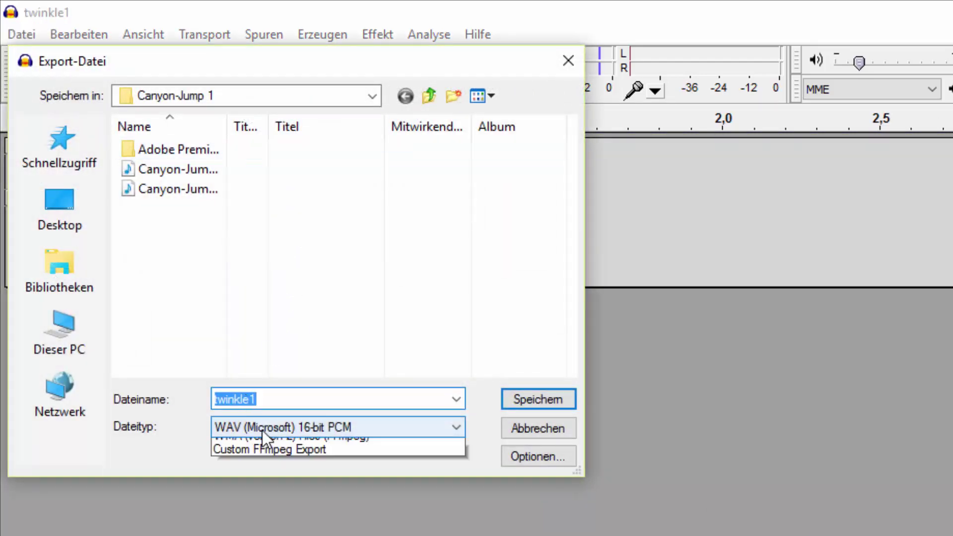
left_click(252, 423)
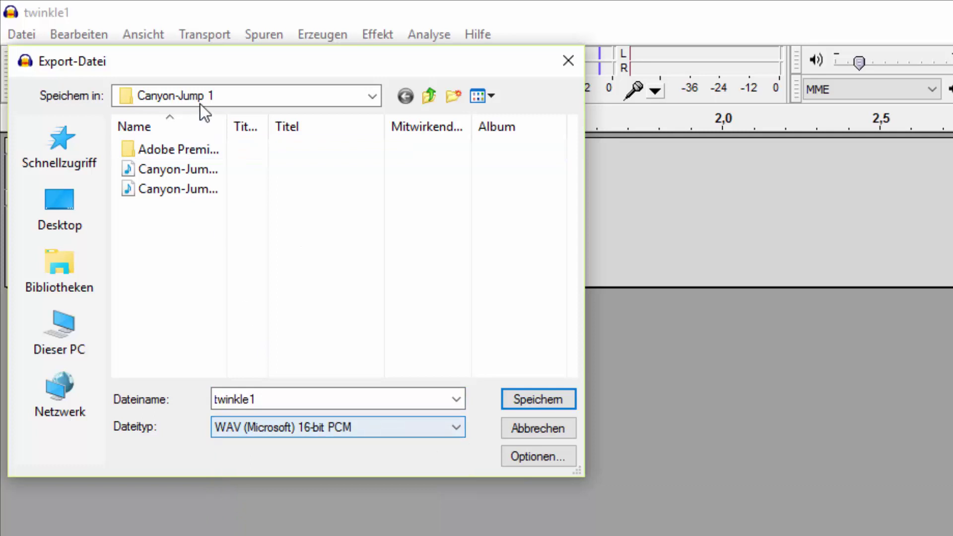
left_click(235, 100)
left_click(339, 304)
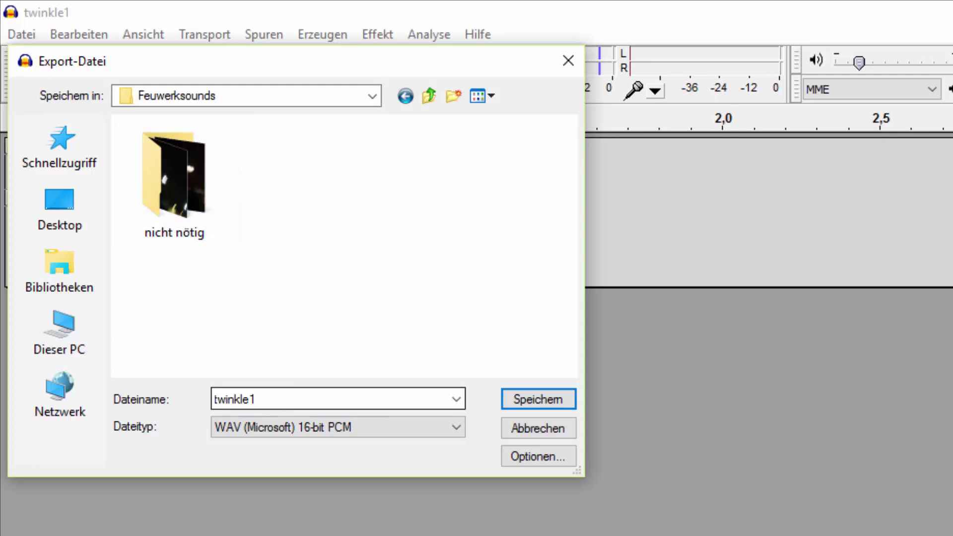
Export the clip as twinkle1 in Ogg Vorbis format, accepting the metadata.
double_click(257, 406)
left_click(274, 424)
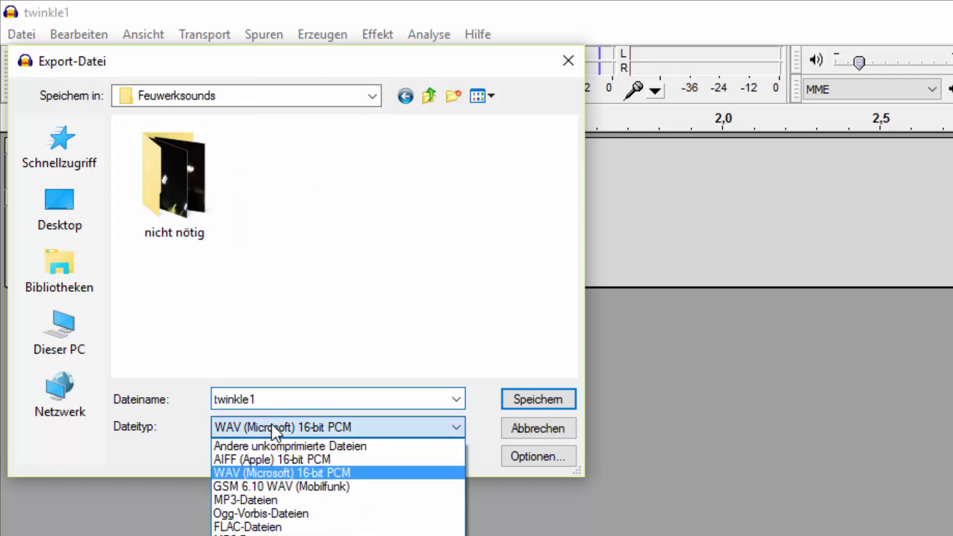
left_click(246, 513)
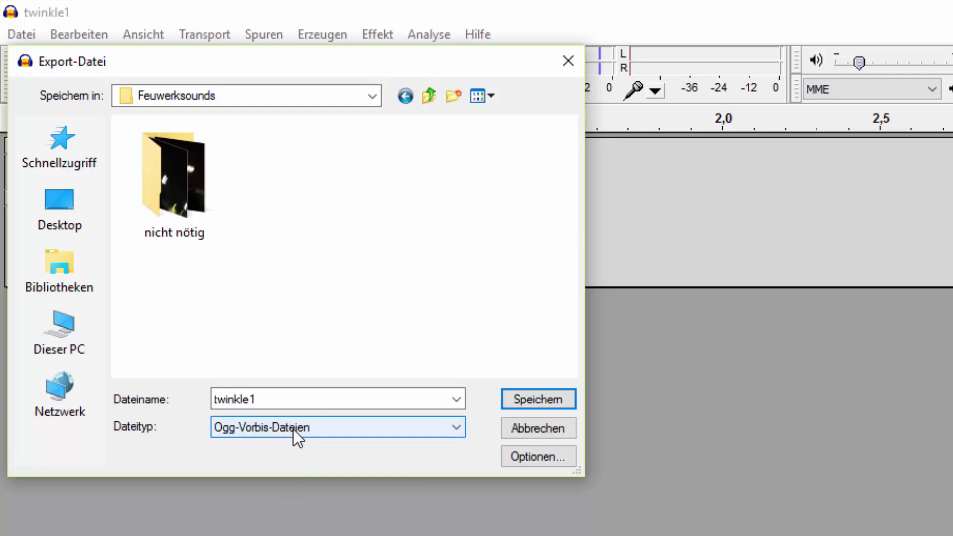
left_click(538, 399)
left_click(546, 347)
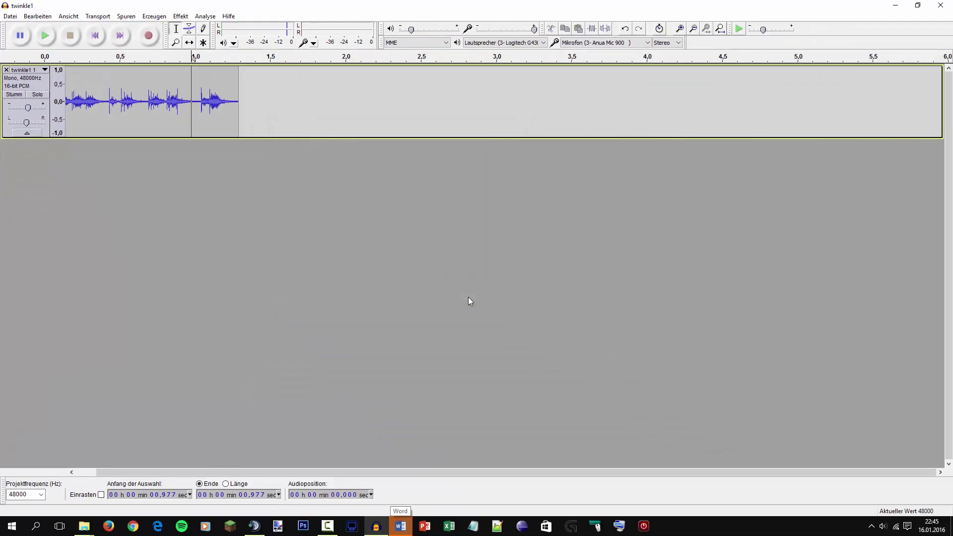
Switch to File Explorer and check the exported twinkle1 sound beside the source videos in the Feuwerksounds folder.
left_click(84, 526)
left_click(49, 476)
left_click_drag(559, 165, 555, 134)
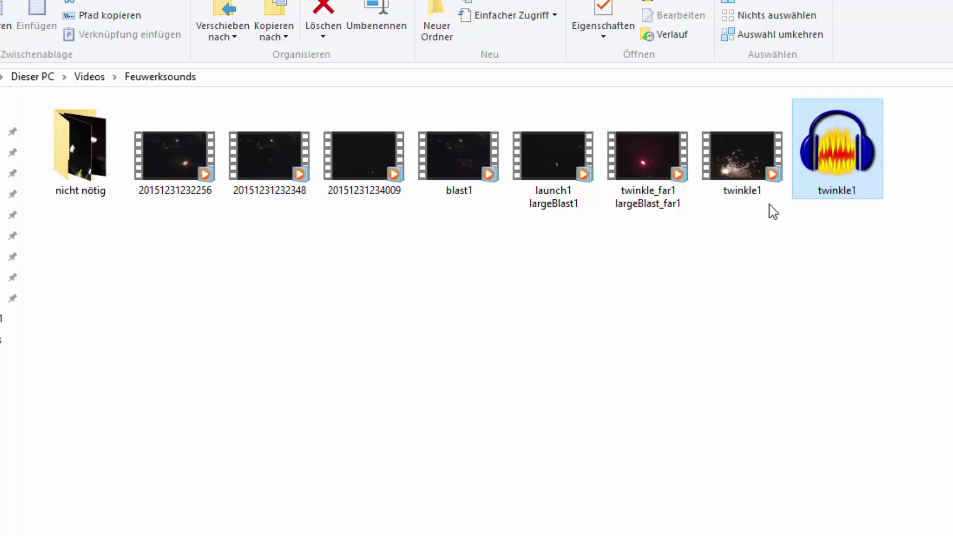
left_click(755, 164)
left_click(755, 292)
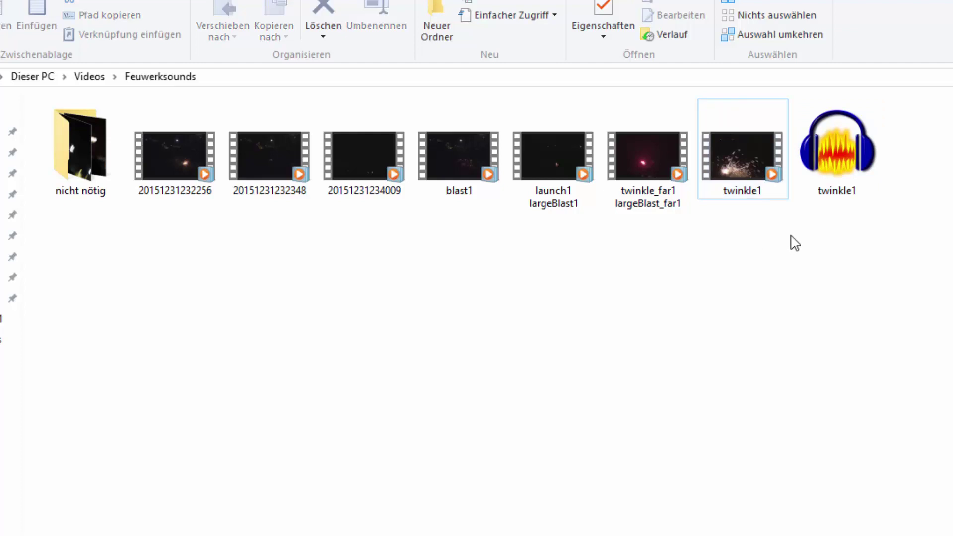
Return to Audacity and remove the exported twinkle1 track from the project.
left_click(639, 176)
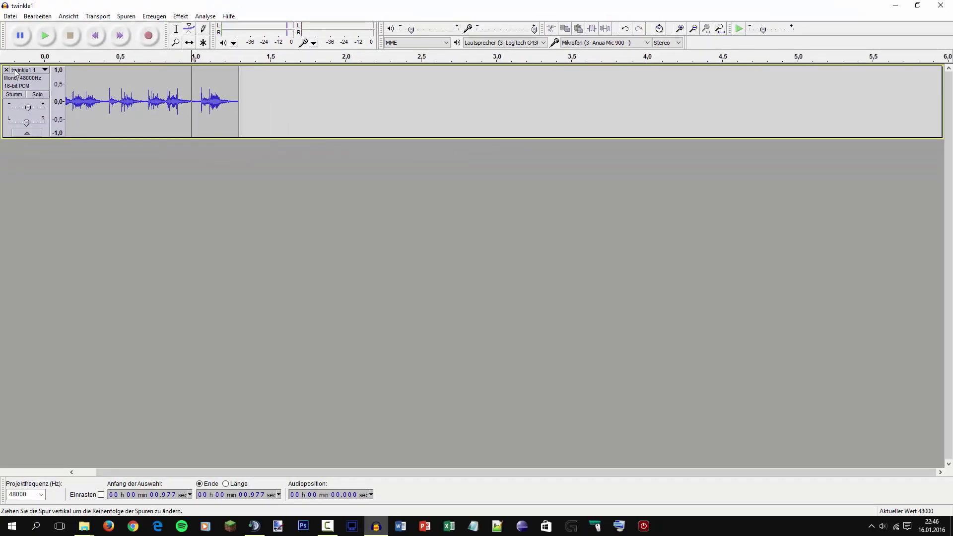
left_click(7, 71)
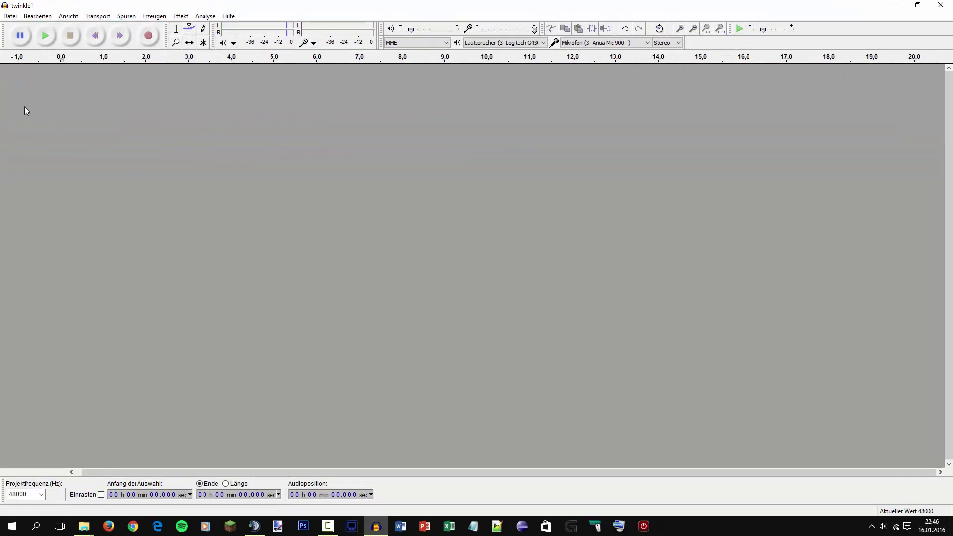
Import the audio tracks of the twinkle_far1 largeBlast_far1 video into the empty Audacity project.
left_click(376, 526)
left_click_drag(437, 121, 437, 276)
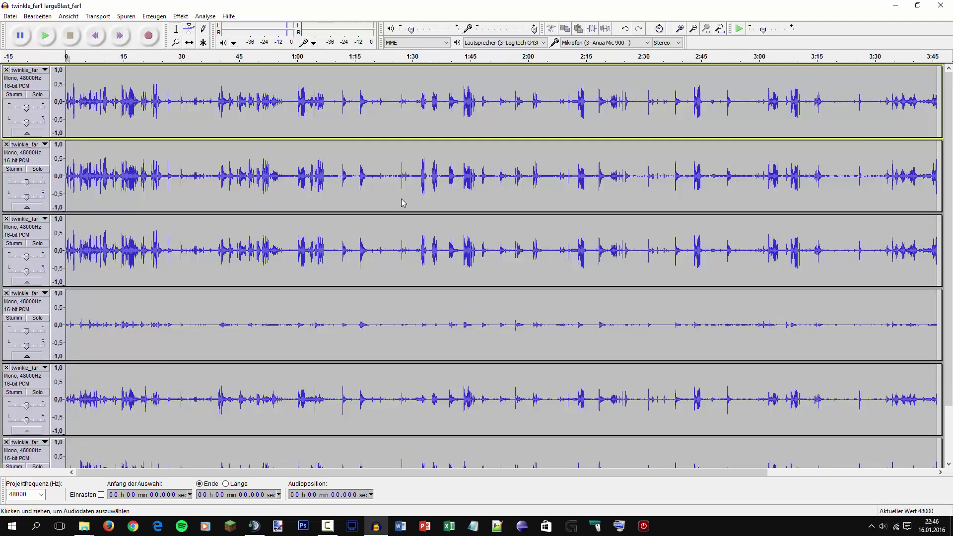
left_click(230, 102)
key("ctrl+3")
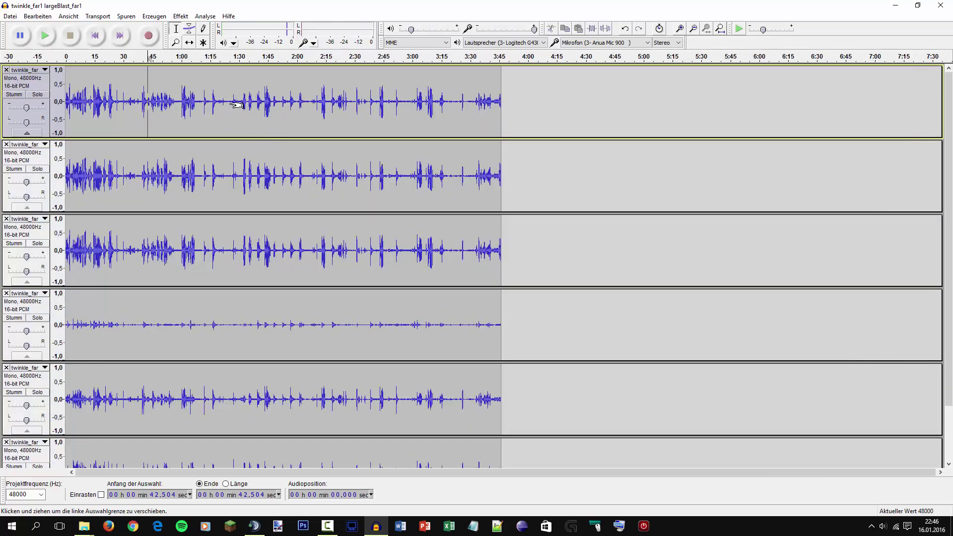
left_click(85, 527)
left_click(895, 6)
key("ctrl+1")
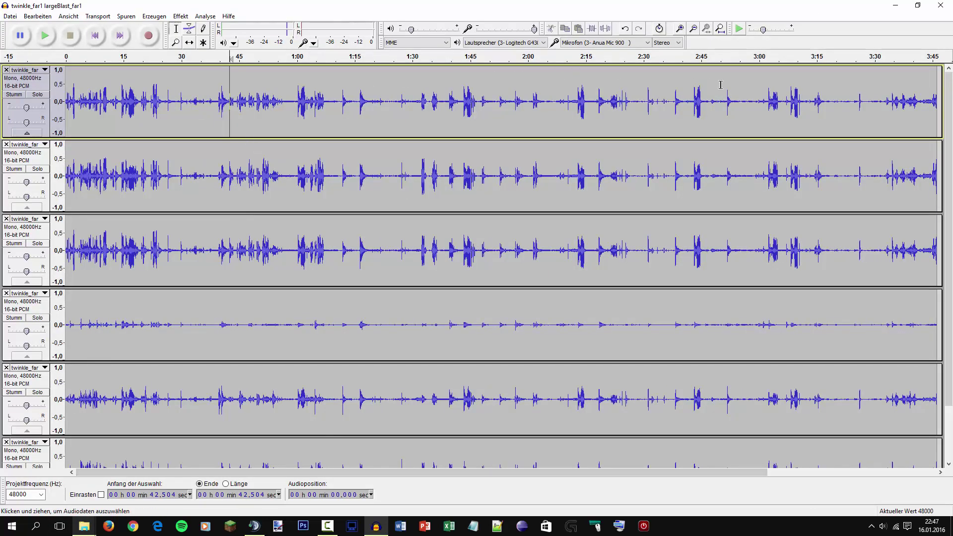
Place the cursor just before the loud burst near 1:43 and delete the fourth, fifth and sixth tracks.
scroll(219, 87, "right", 3)
left_click(369, 84)
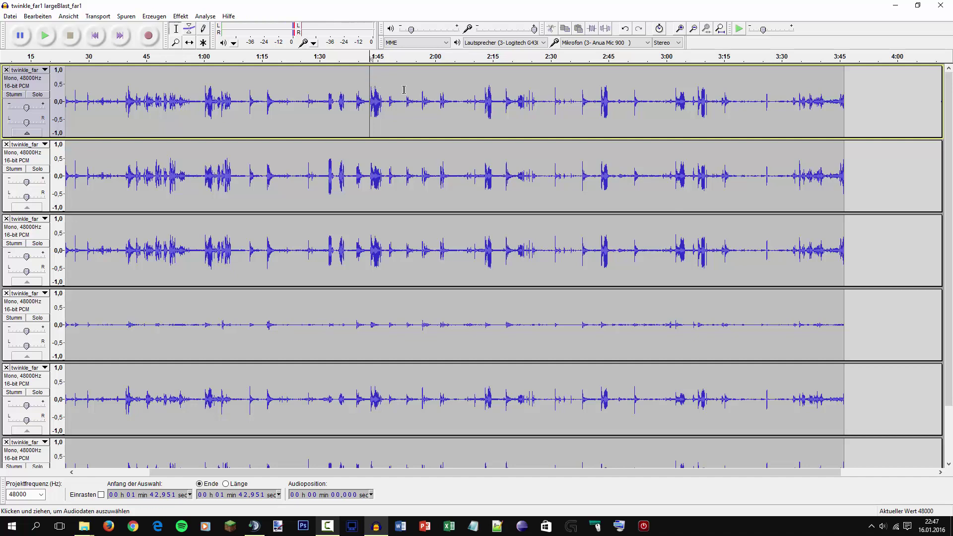
scroll(403, 90, "up", 3)
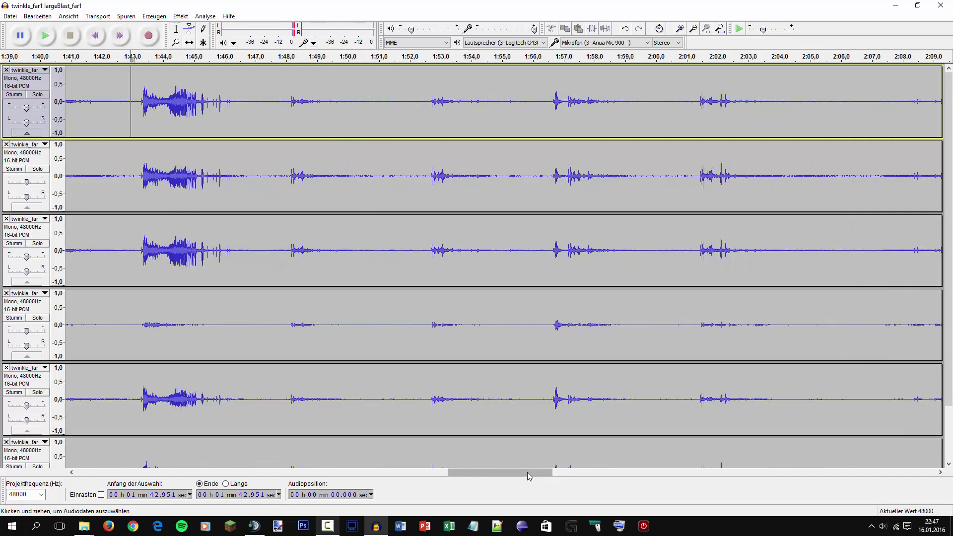
left_click_drag(527, 473, 494, 472)
scroll(457, 108, "right", 1)
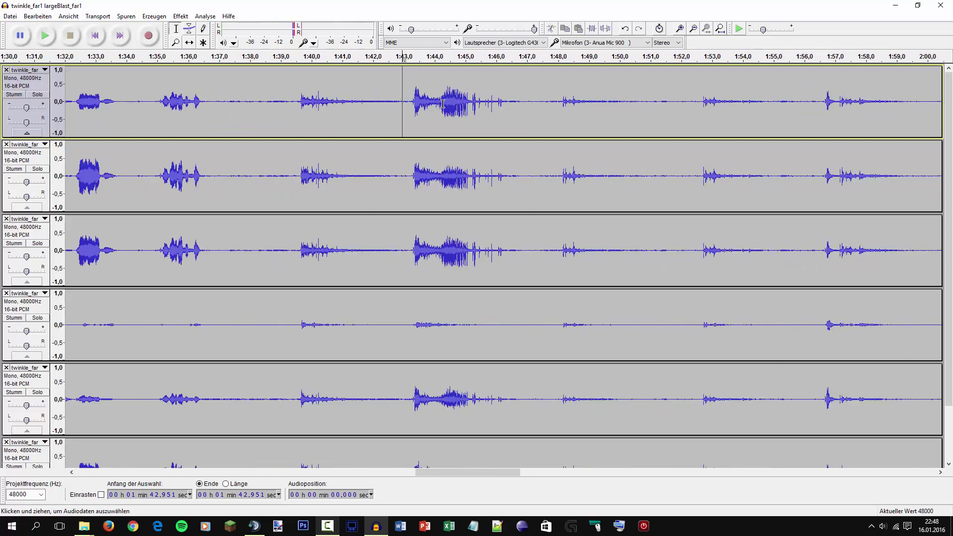
left_click(6, 294)
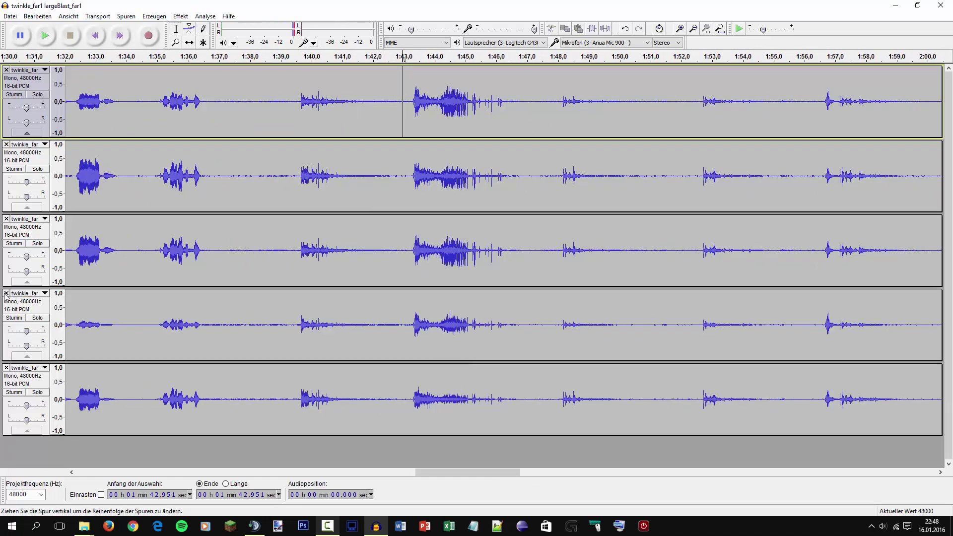
left_click(6, 367)
left_click(7, 293)
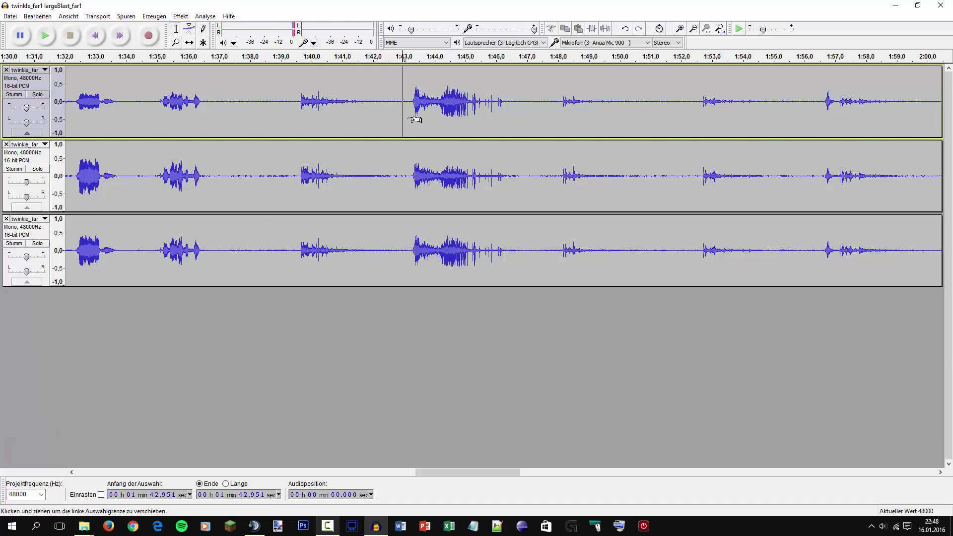
Play the burst from just before 1:43, and again from its onset at about 1:43.28.
key("space")
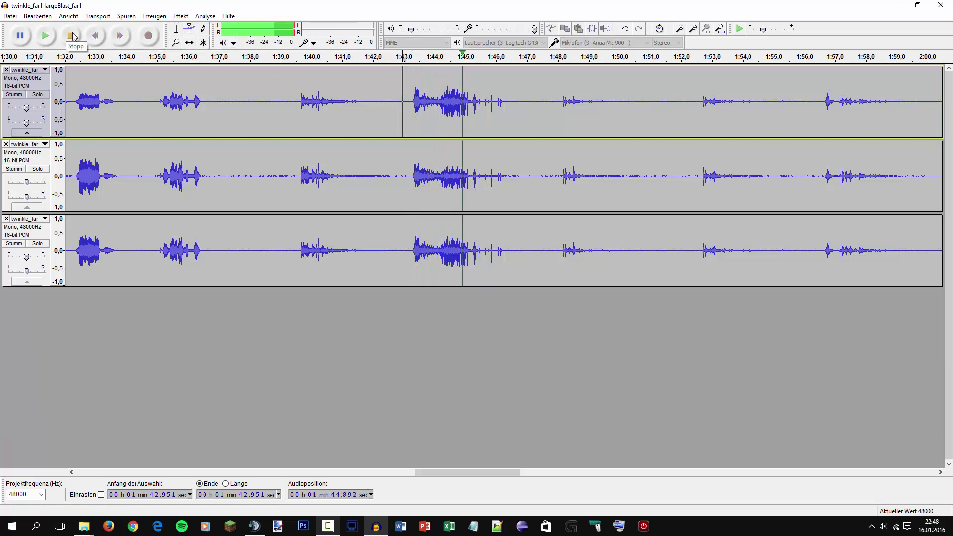
left_click(72, 35)
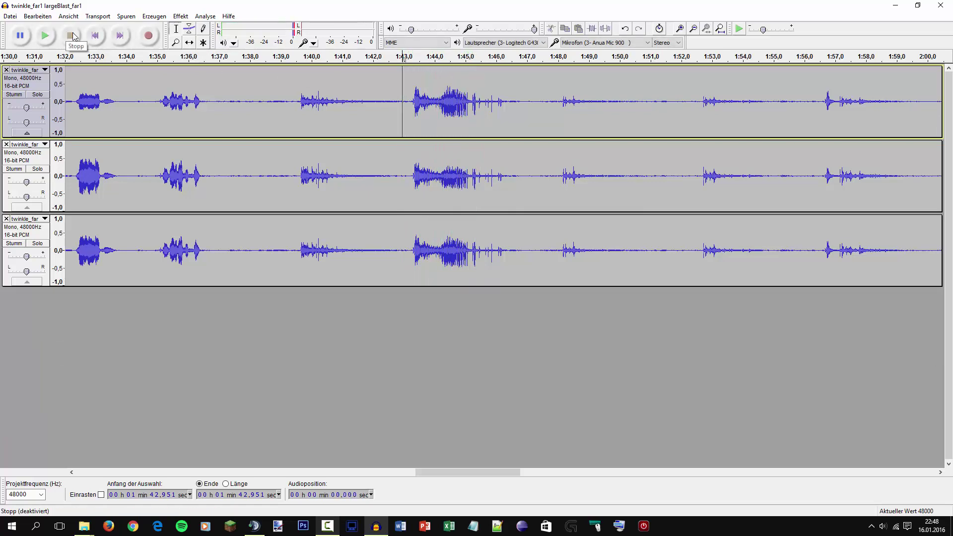
left_click(435, 96)
left_click(413, 94)
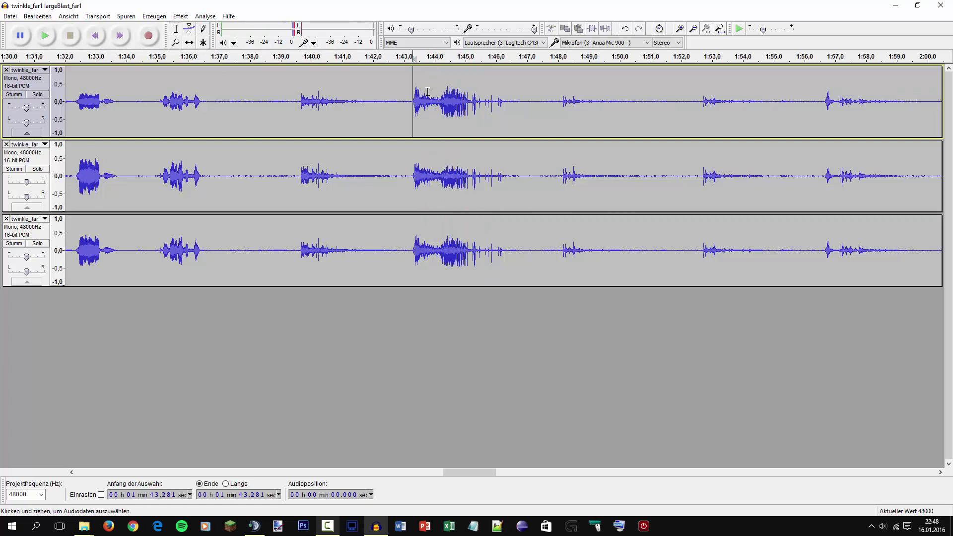
scroll(428, 92, "up", 2, "ctrl")
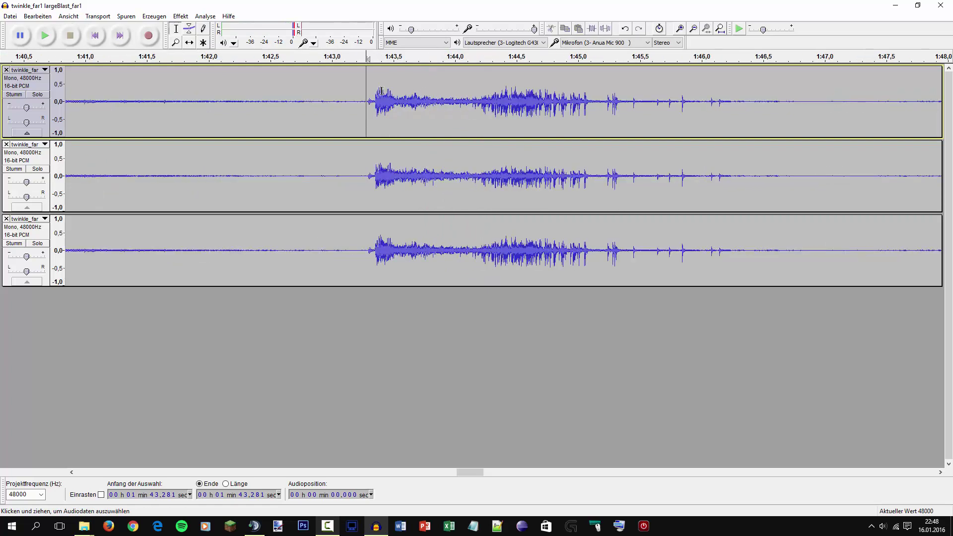
left_click(45, 36)
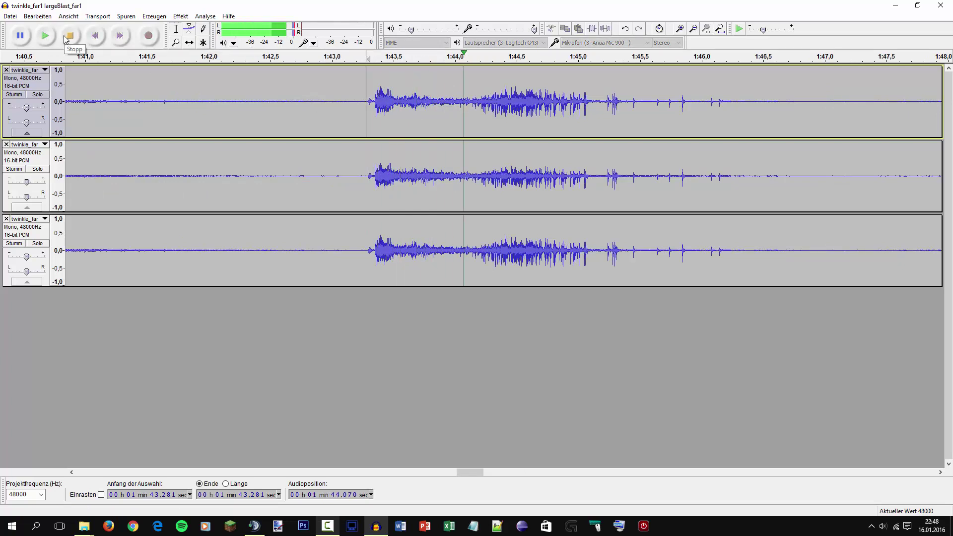
left_click(26, 39)
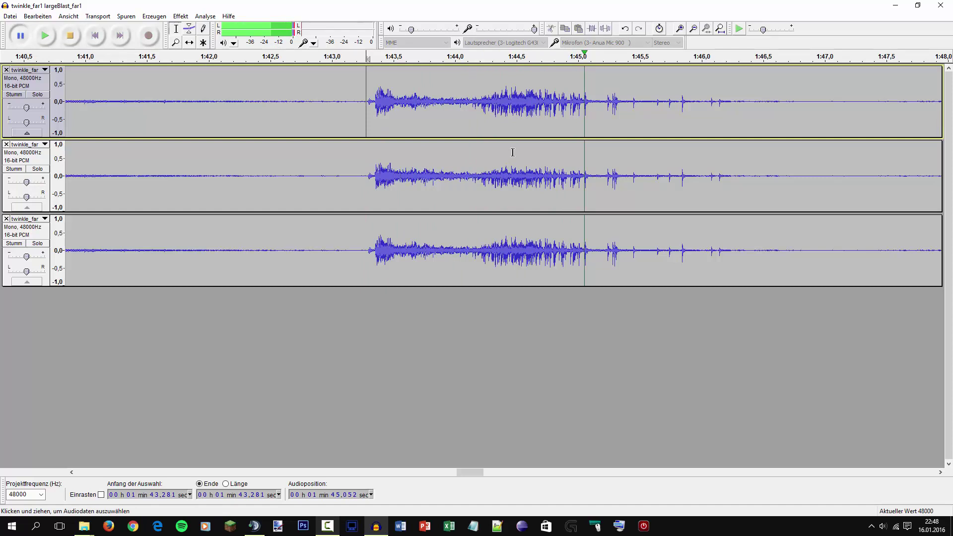
Stop playback, delete the middle track and mute the lower of the two remaining tracks.
left_click(575, 174)
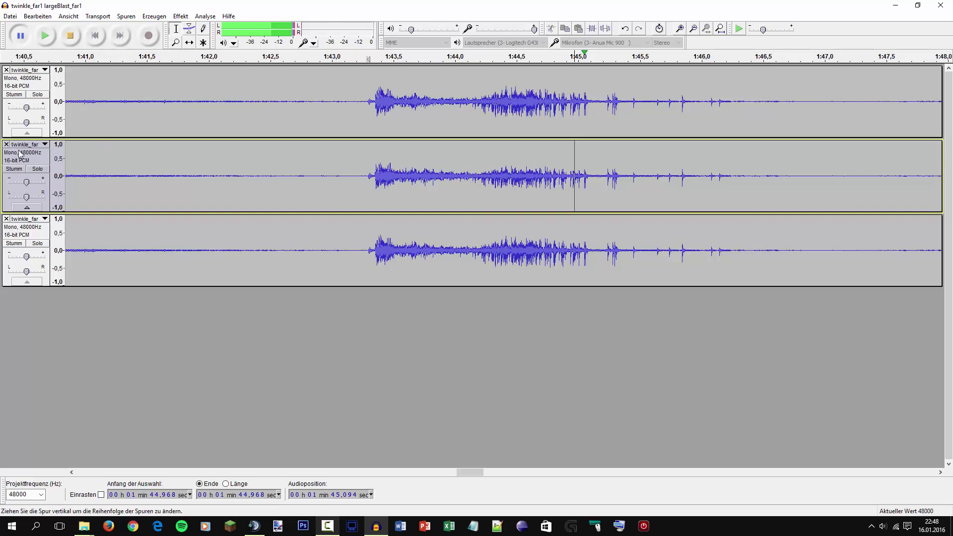
key("space")
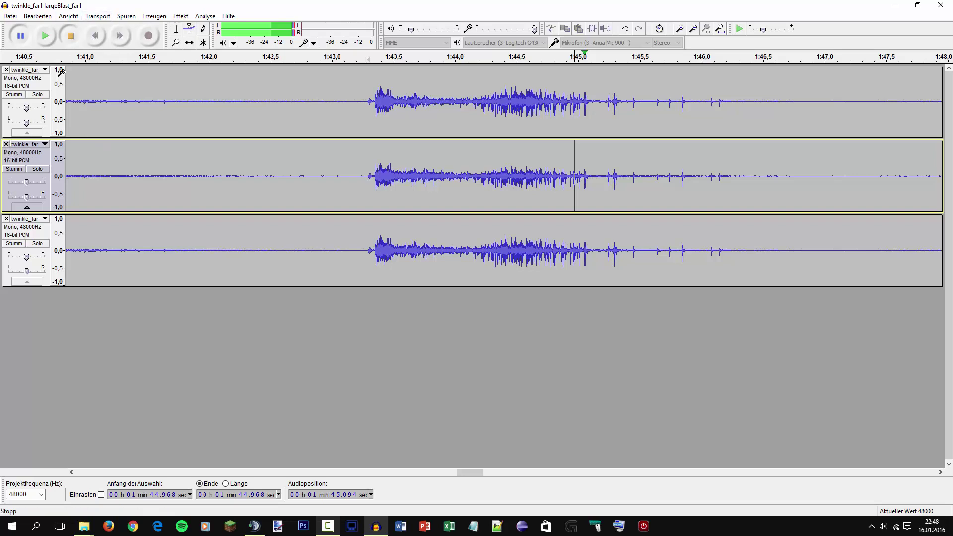
left_click_drag(19, 218, 19, 164)
left_click(19, 170)
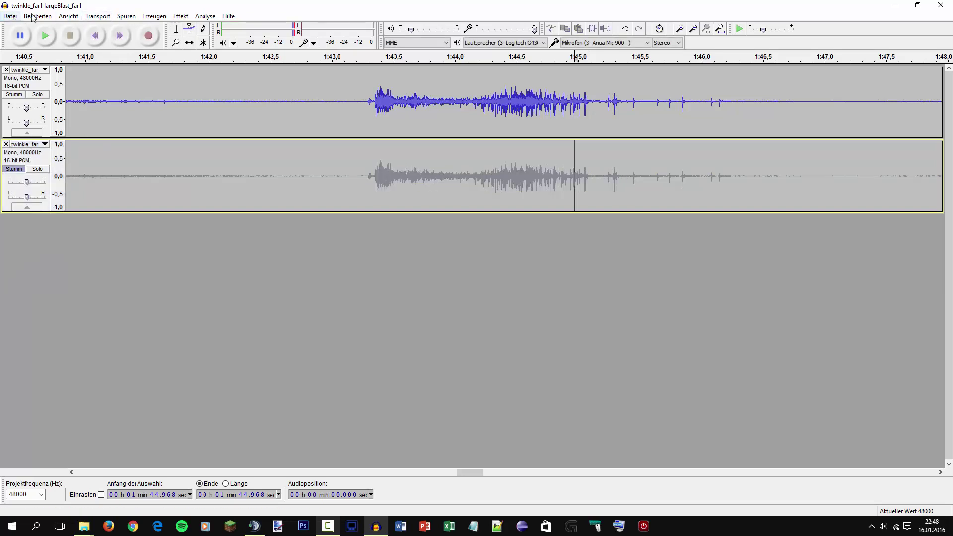
Compare the two remaining tracks by playing the burst and switching the mute between them, then delete the upper track.
left_click(89, 36)
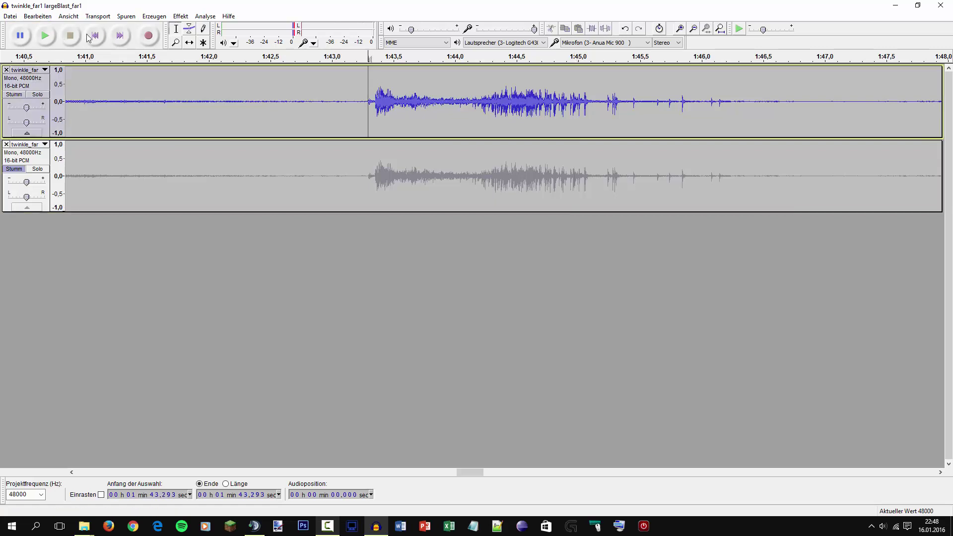
left_click(45, 36)
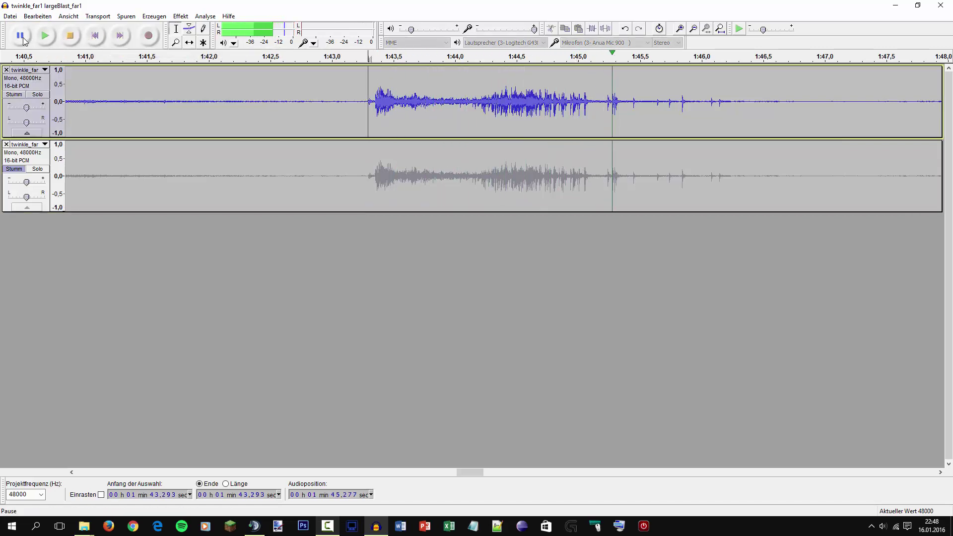
left_click(15, 169)
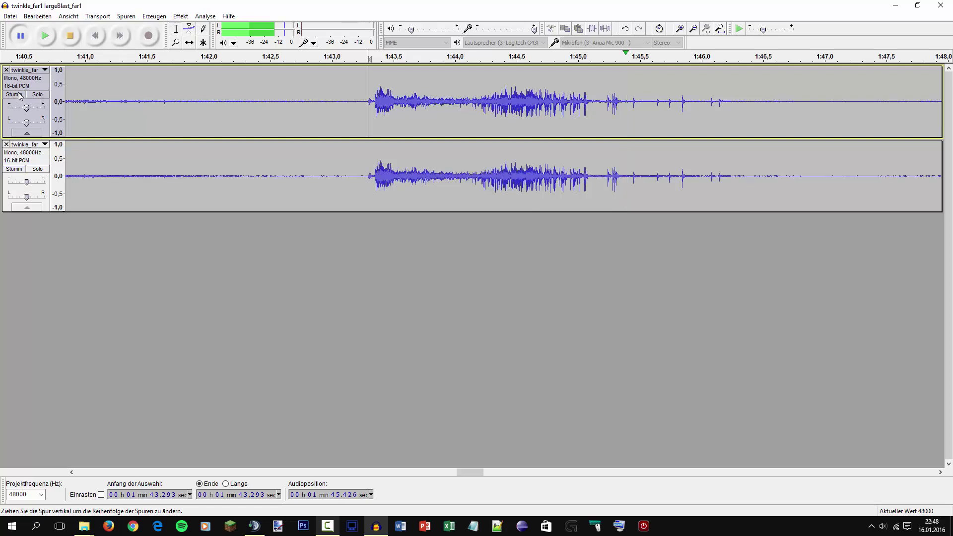
left_click(13, 94)
left_click(62, 37)
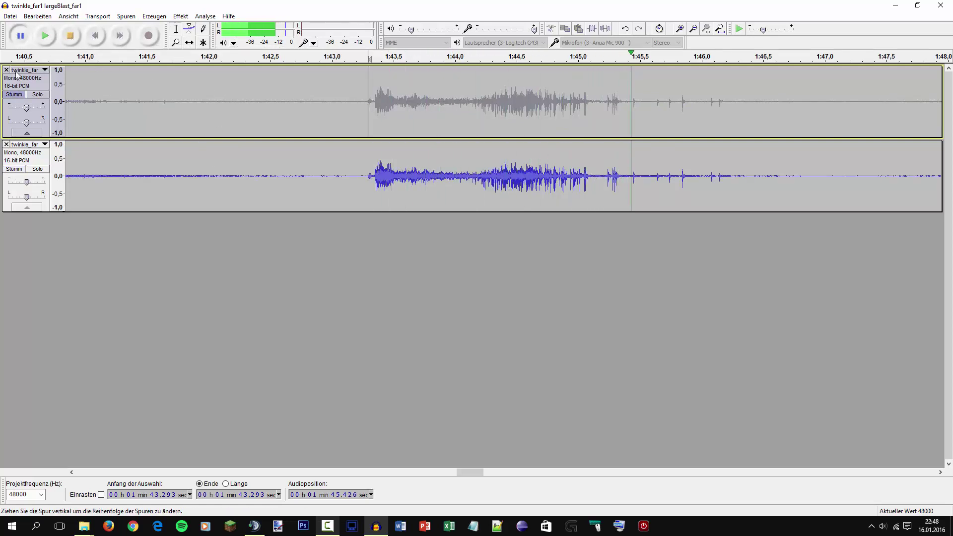
left_click(175, 181)
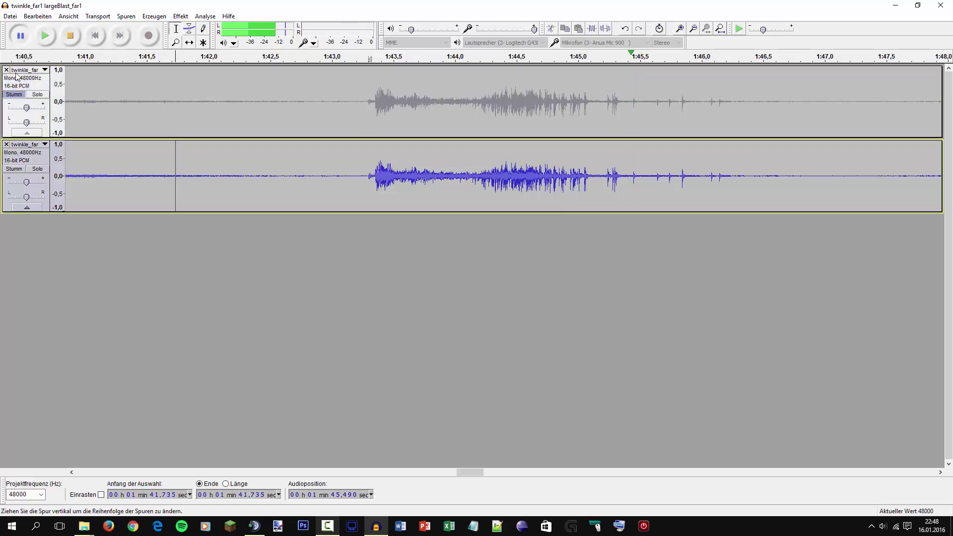
left_click(7, 70)
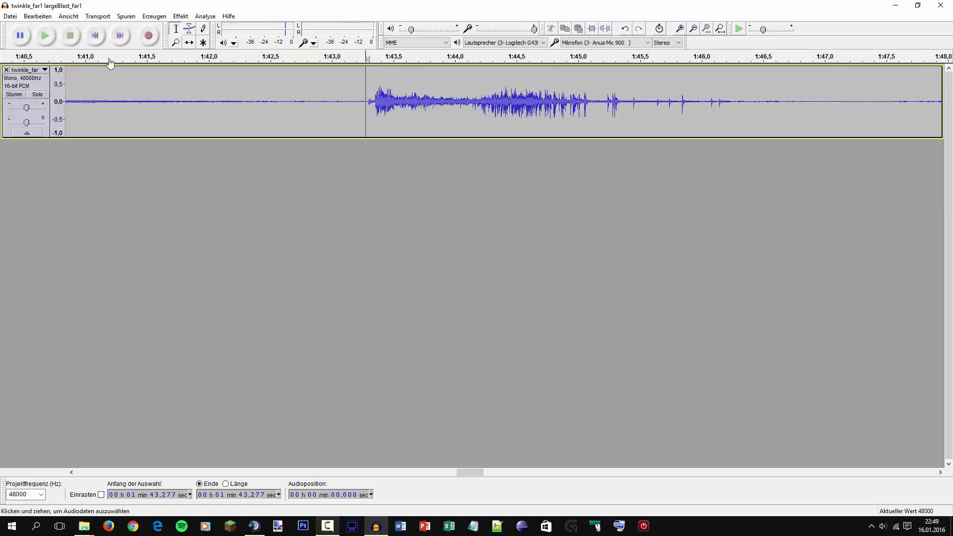
Try selecting the start of the burst from about 1:43.289 to 1:43.921 and play back the selection.
left_click(45, 34)
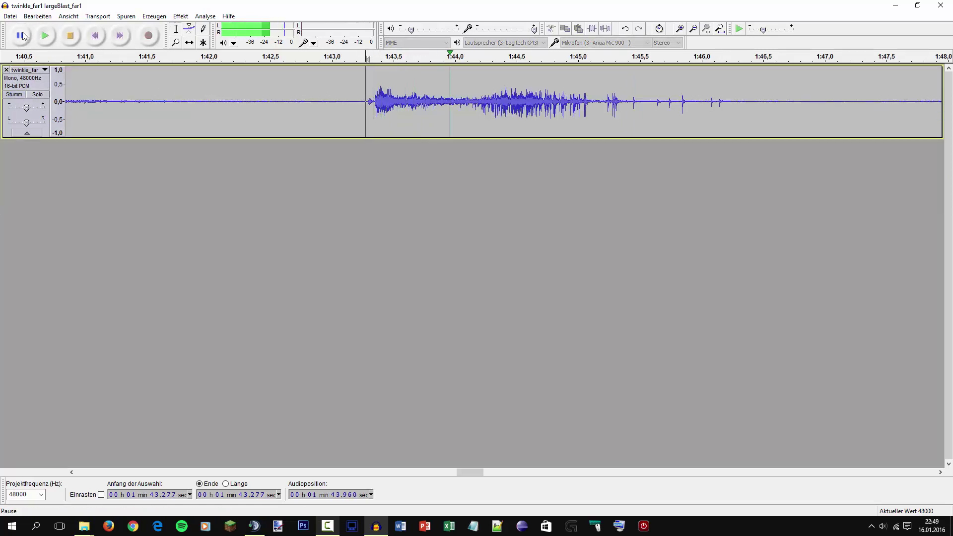
left_click(438, 91)
left_click_drag(443, 92, 366, 90)
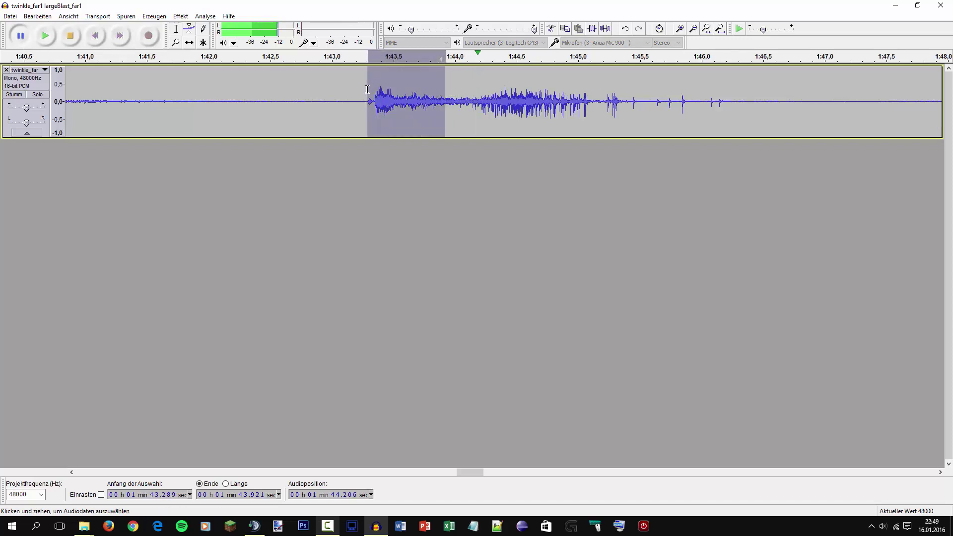
left_click(43, 35)
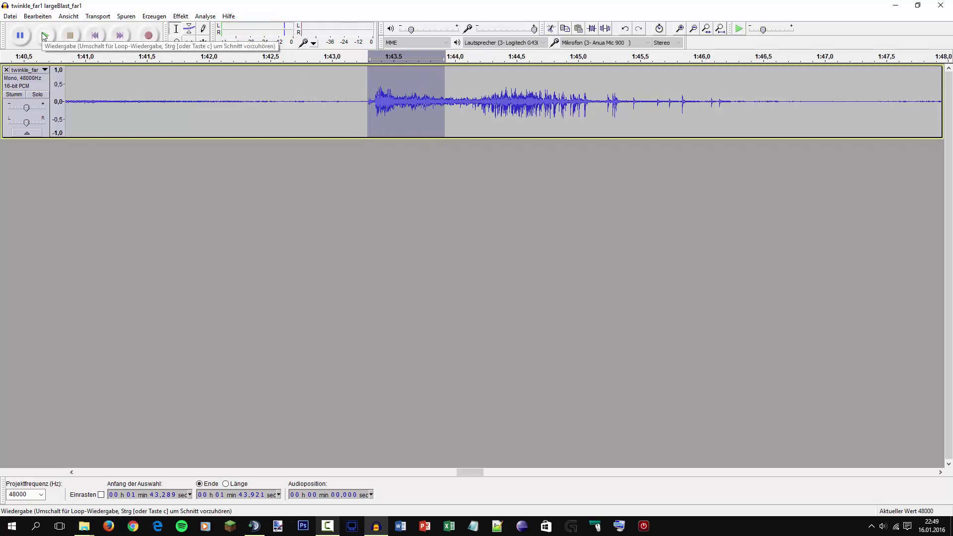
left_click(43, 36)
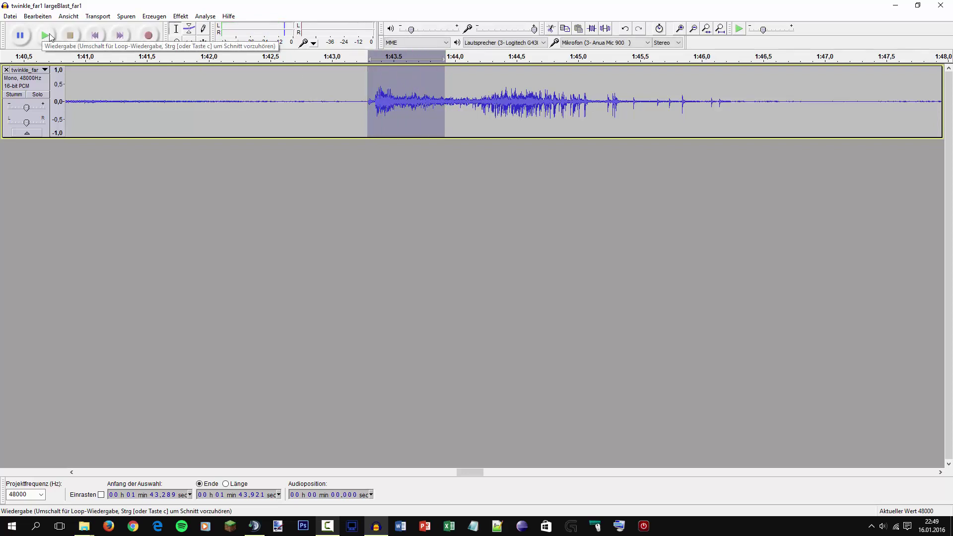
Clear the selection and listen to the whole burst from about 1:43.309.
left_click(441, 83)
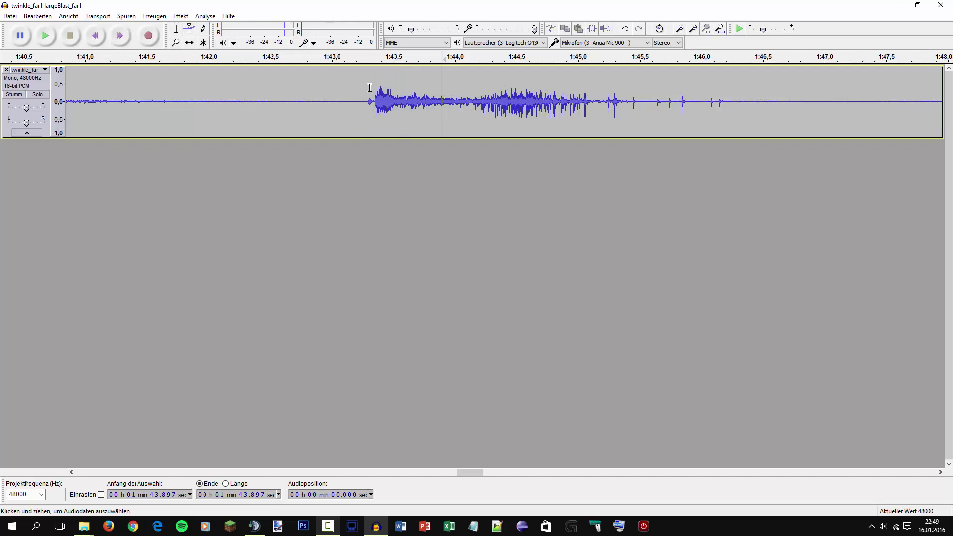
left_click(370, 88)
left_click(45, 36)
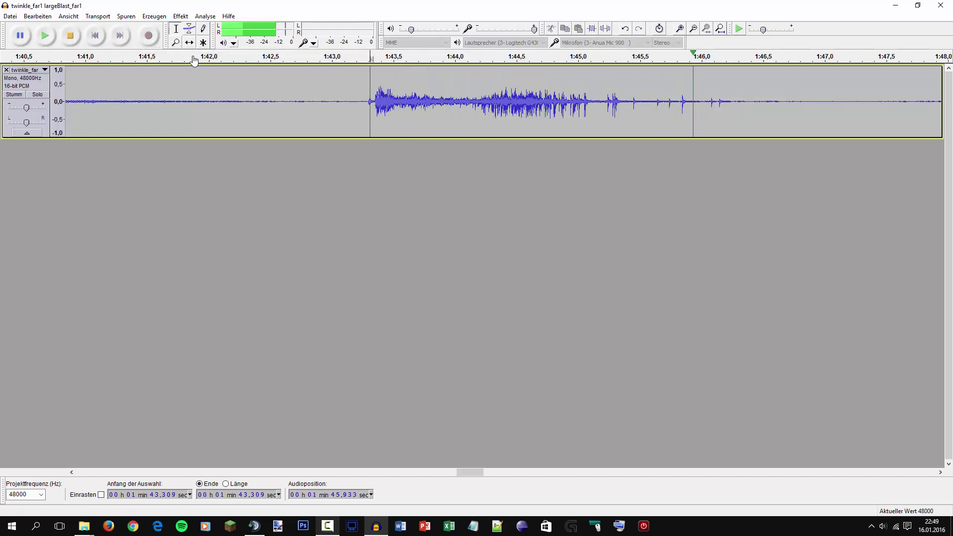
left_click(436, 99)
key("space")
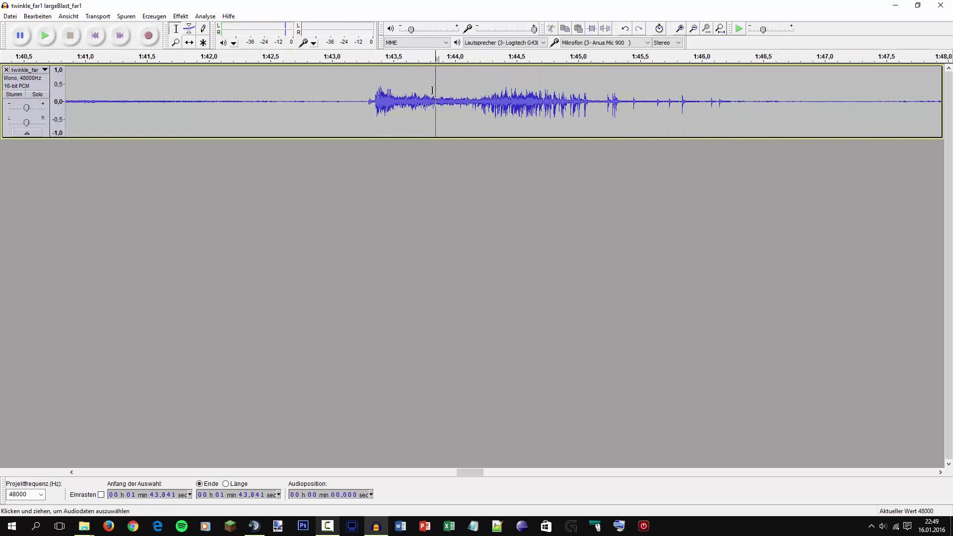
Select the first part of the burst, from about 1:43.281 to 1:44.195, and play back the selection.
scroll(506, 108, "down", 1, "ctrl")
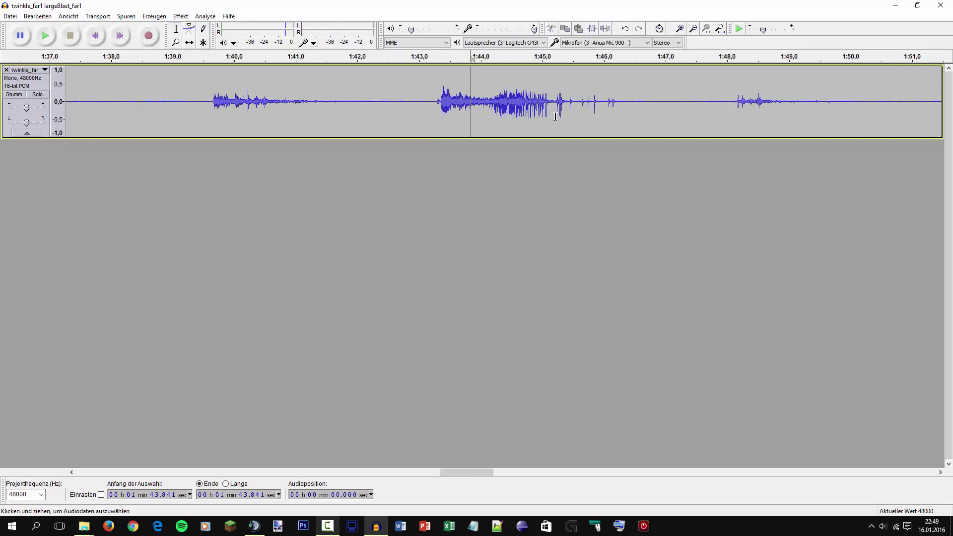
scroll(555, 116, "up", 1, "ctrl")
left_click(125, 103)
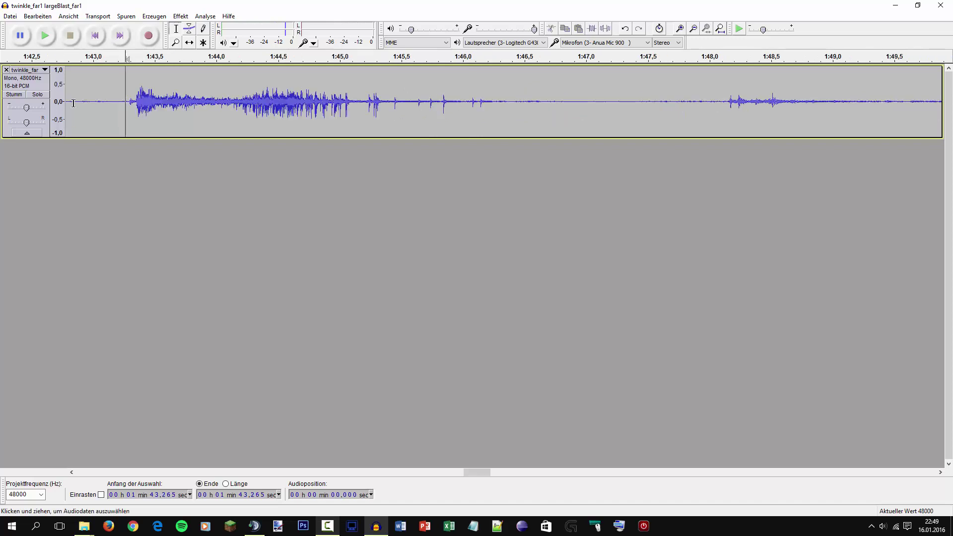
left_click(45, 36)
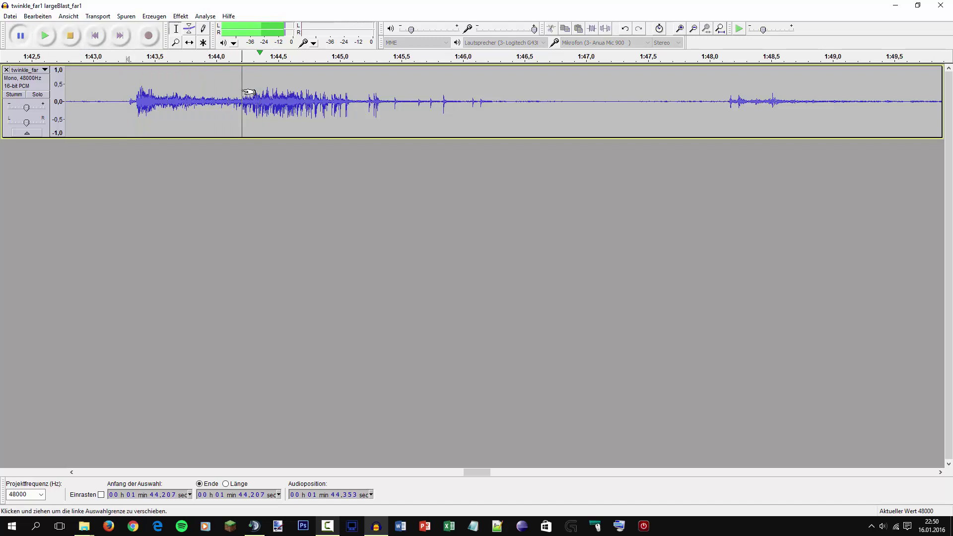
left_click_drag(240, 94, 131, 92)
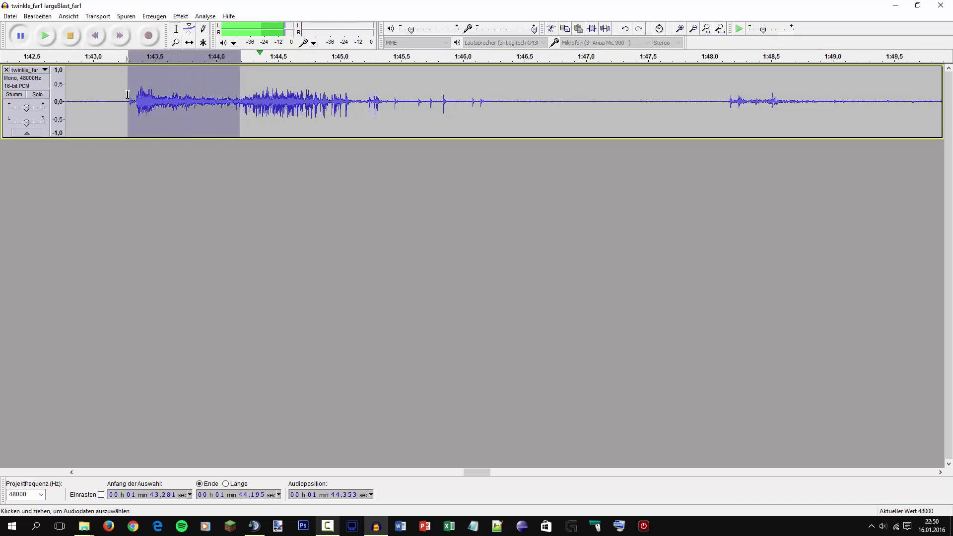
left_click(45, 36)
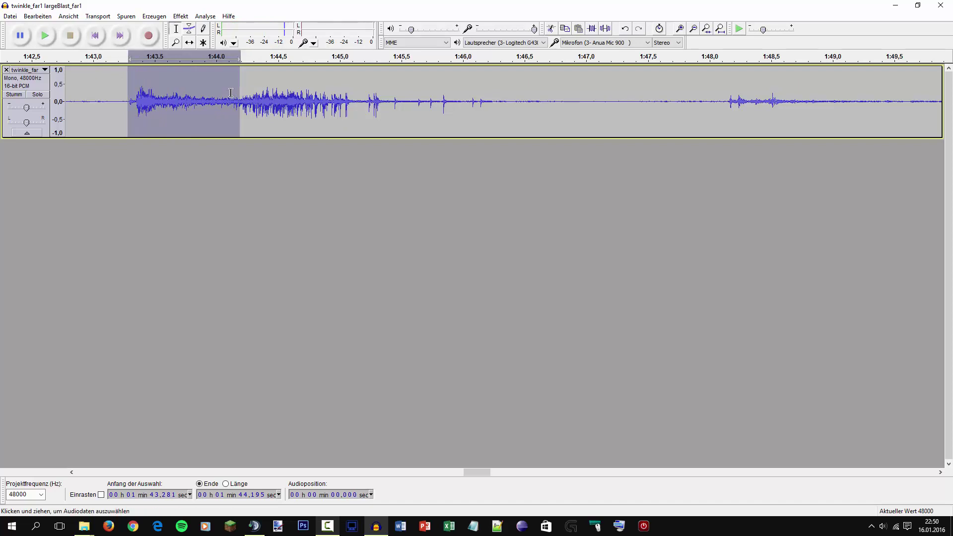
Select the first part of the burst from about 1:43.289 to 1:44.110 and duplicate it into a new track.
left_click_drag(230, 92, 129, 91)
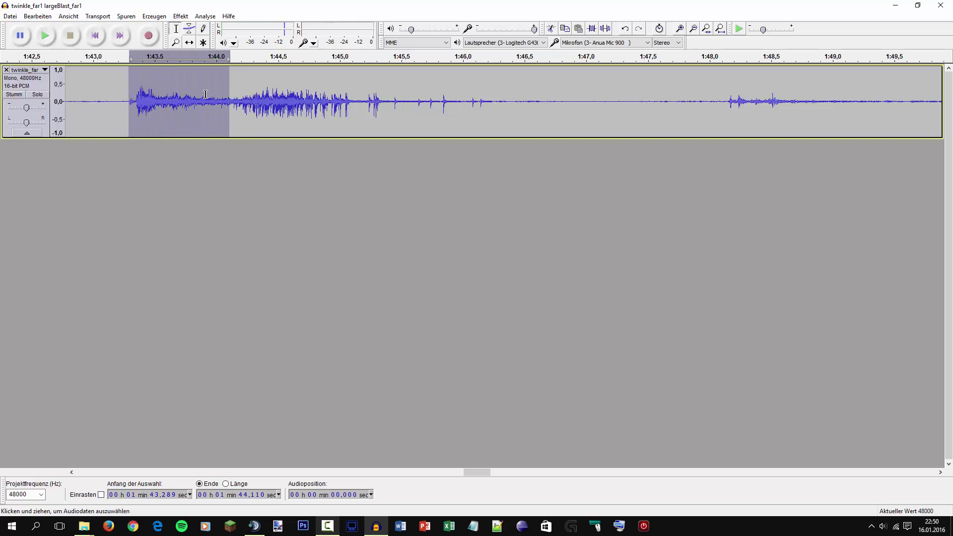
left_click(180, 16)
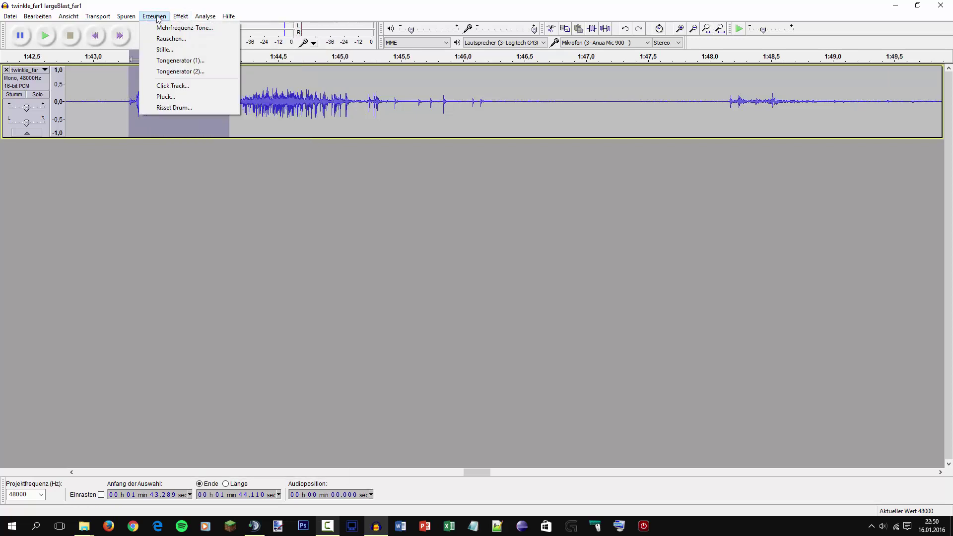
mouse_move(37, 16)
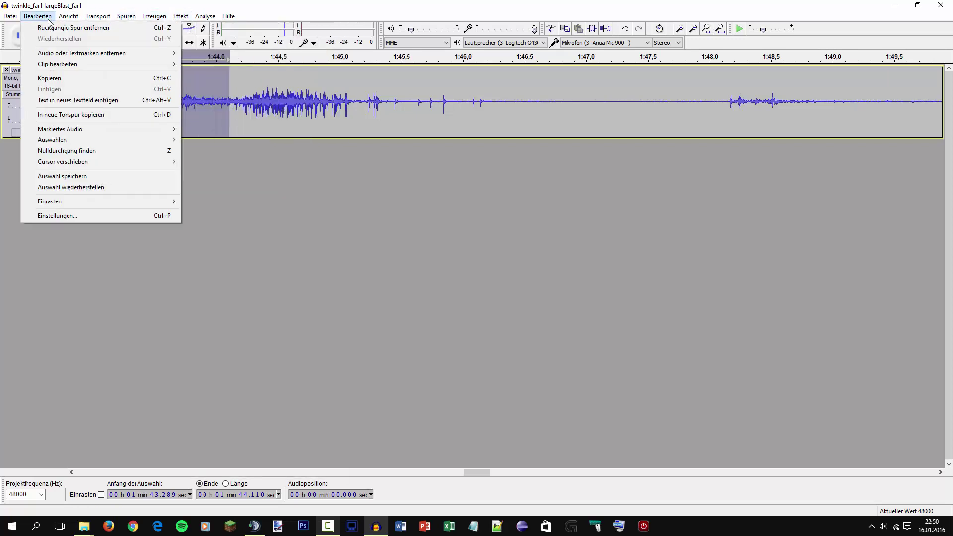
left_click(51, 115)
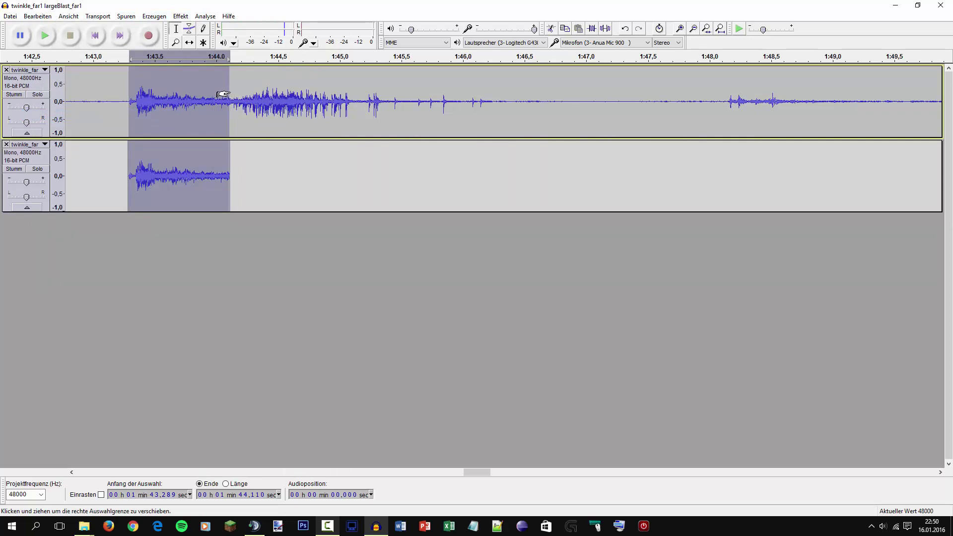
Listen from about 1:44.154 in the original track, select the crackle up to about 1:45.092 and play back the selection.
left_click(235, 90)
left_click(45, 35)
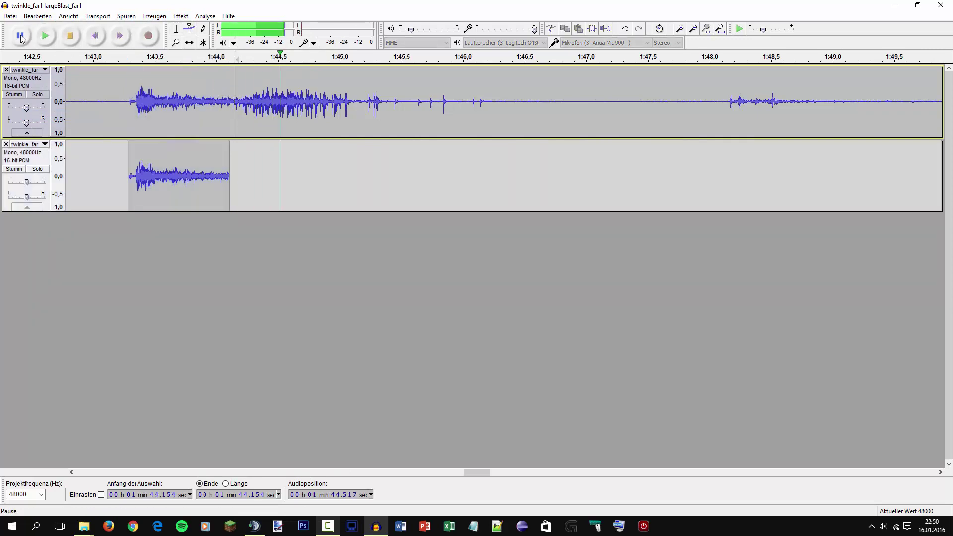
left_click(20, 35)
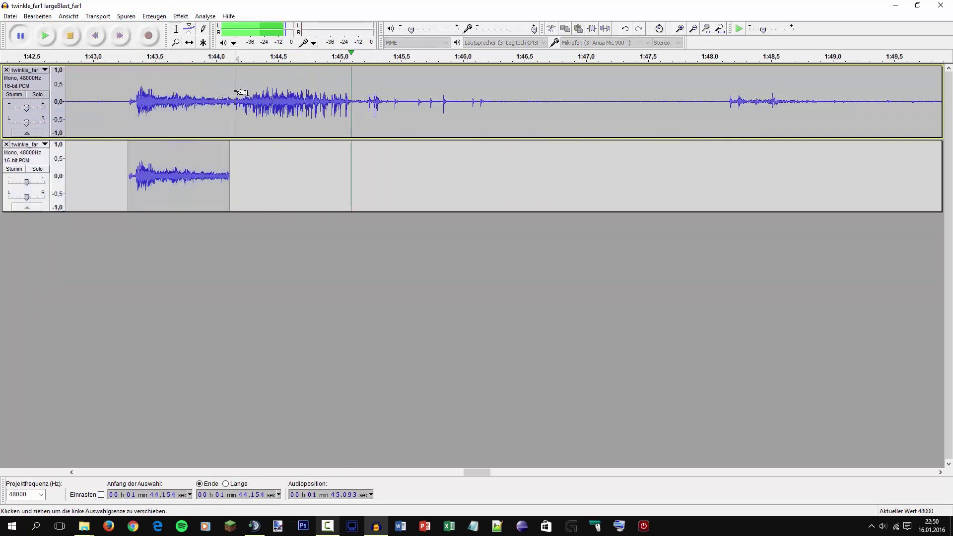
left_click_drag(234, 94, 360, 85)
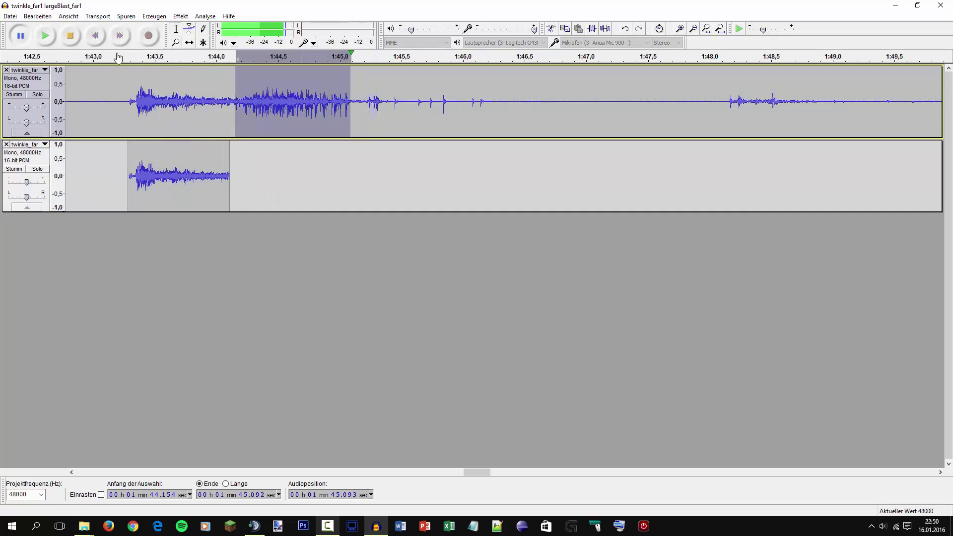
left_click(44, 36)
left_click(20, 36)
left_click(20, 38)
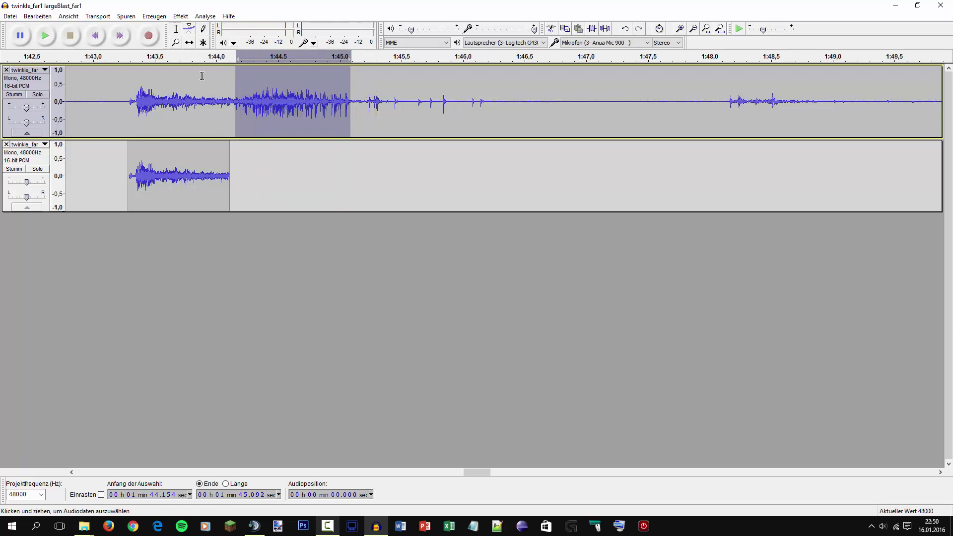
Duplicate the selected crackle into a new track and delete the original full-length track.
left_click(52, 18)
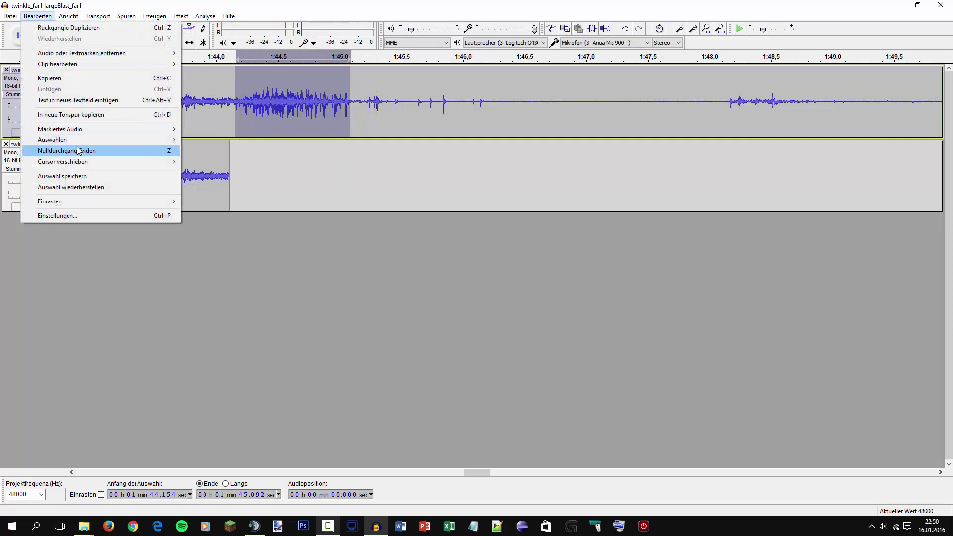
left_click(76, 118)
left_click(7, 70)
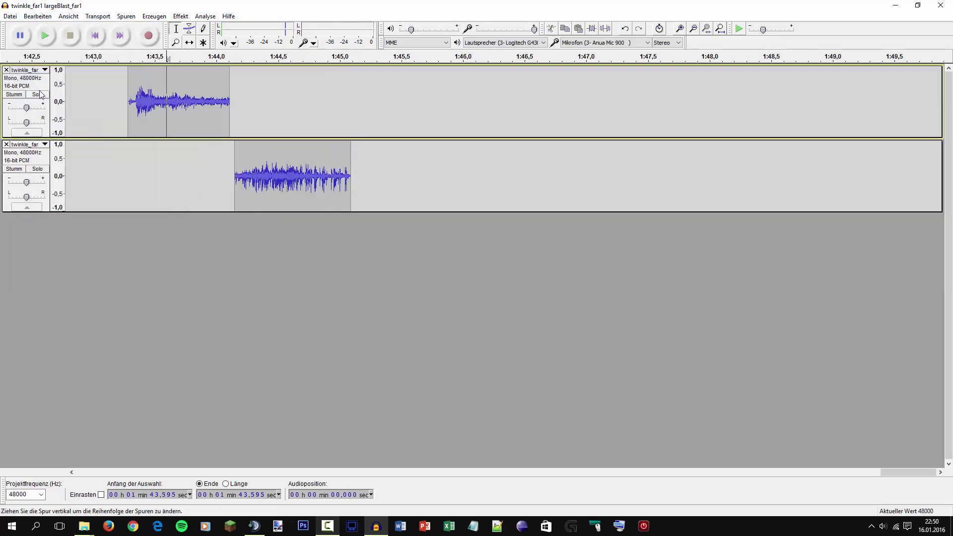
Time-shift the crackle clip and the blast clip to the beginning of the timeline.
left_click(189, 43)
scroll(171, 145, "down", 3)
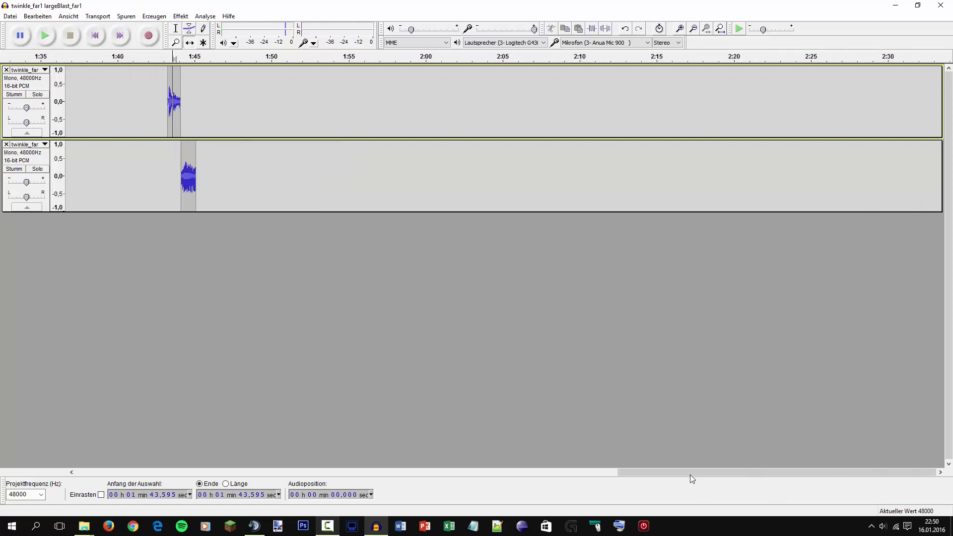
left_click_drag(690, 475, 551, 475)
scroll(234, 176, "down", 3)
left_click_drag(266, 176, 64, 170)
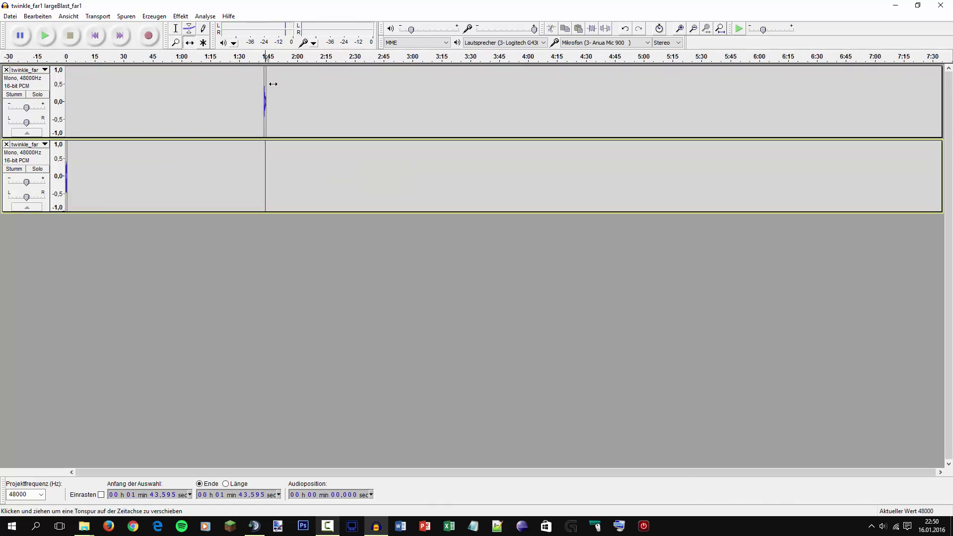
left_click_drag(260, 78, 65, 90)
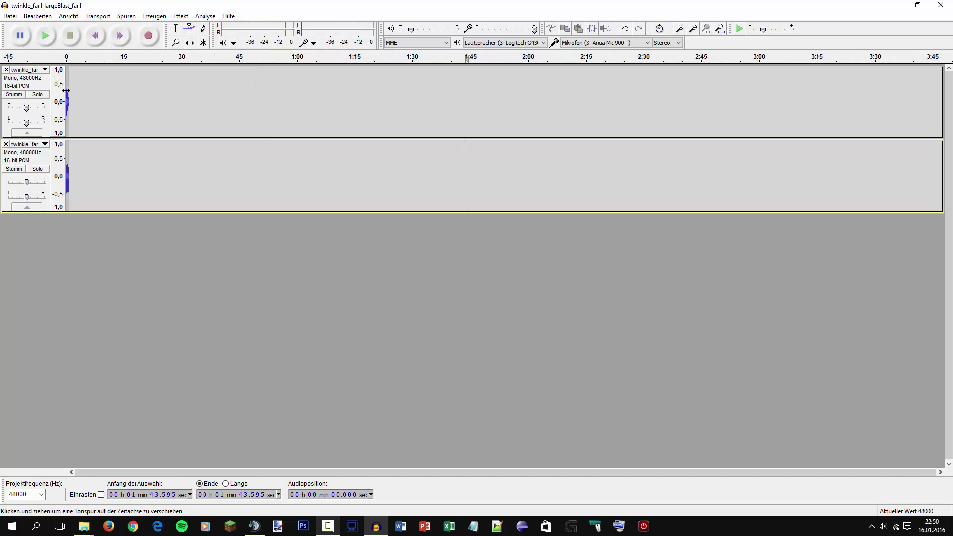
Try shifting the upper clip behind the lower one, to start at about 0.98 s, and play the audio.
scroll(66, 90, "up", 8)
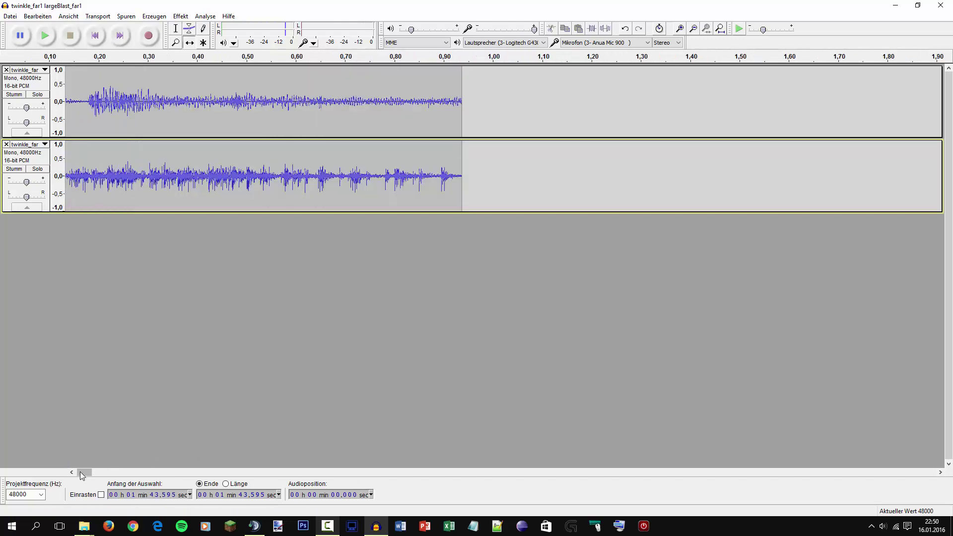
left_click_drag(82, 476, 75, 475)
left_click_drag(150, 96, 611, 96)
scroll(135, 183, "down", 1)
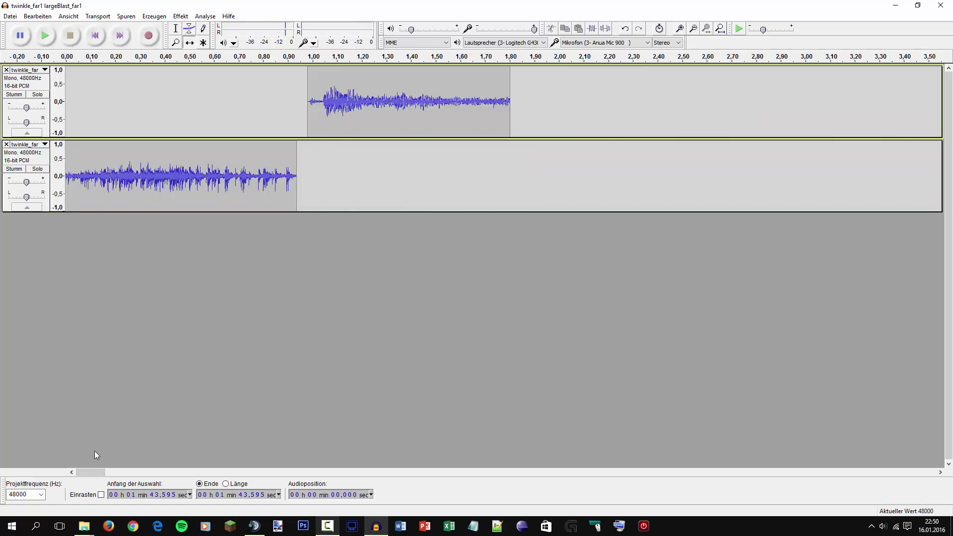
left_click(45, 35)
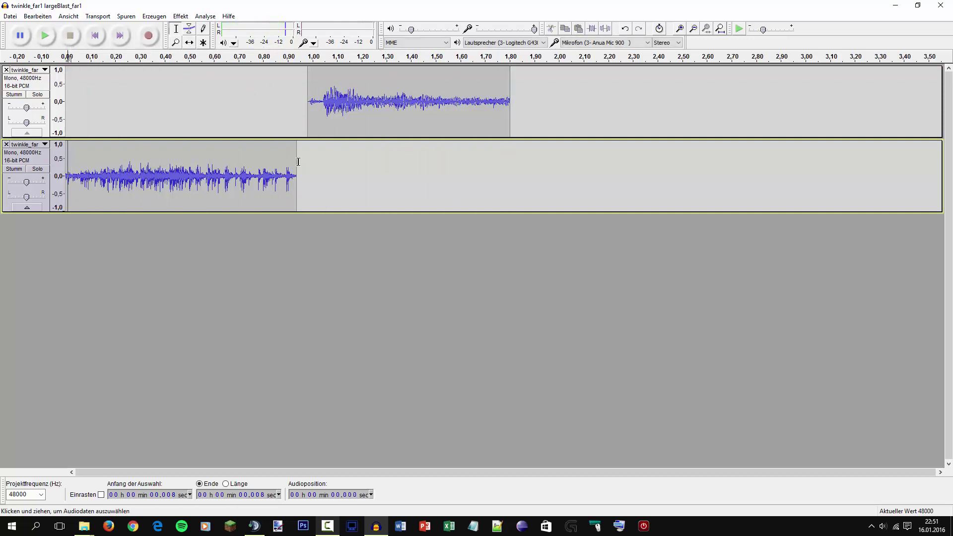
Shift the upper clip back near the start of the timeline, mute its track and play the lower track.
left_click(189, 42)
left_click_drag(354, 99, 117, 100)
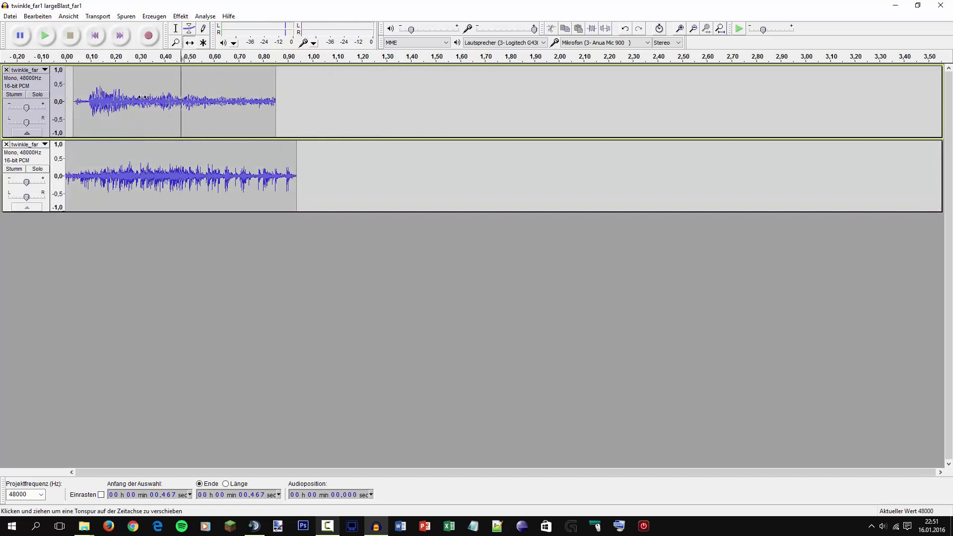
left_click(14, 95)
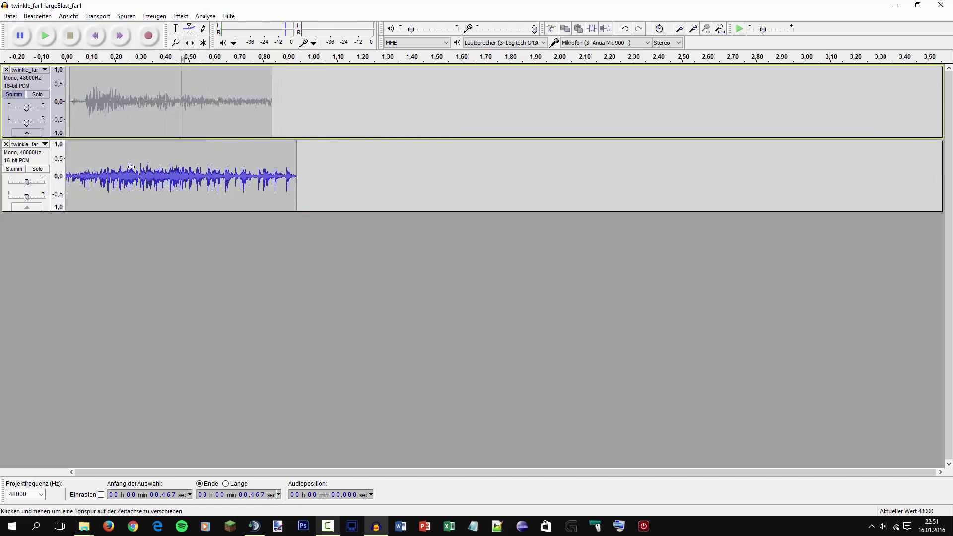
key("space")
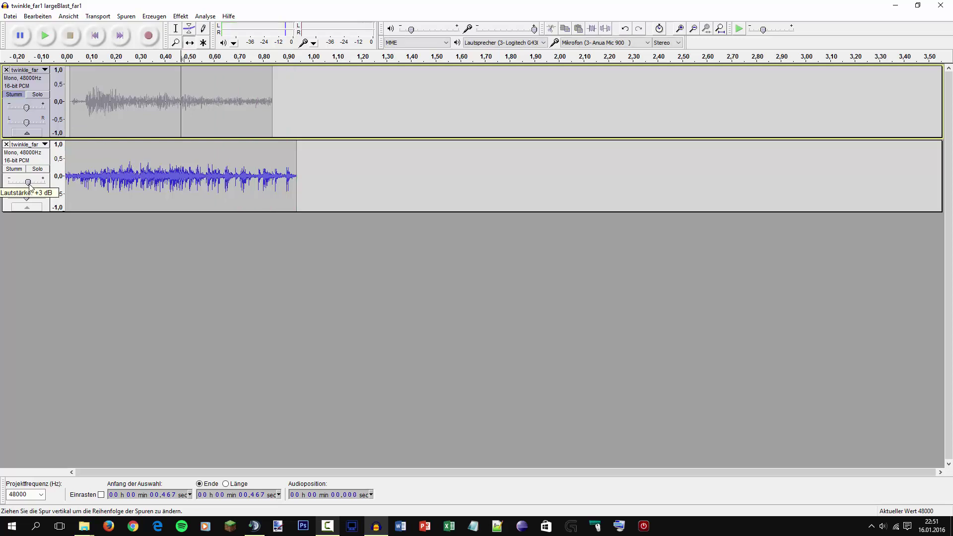
Export the unmuted crackle as the Ogg Vorbis file twinkle_far1 in the Feuwerksounds folder and check the folder for the file.
left_click(10, 15)
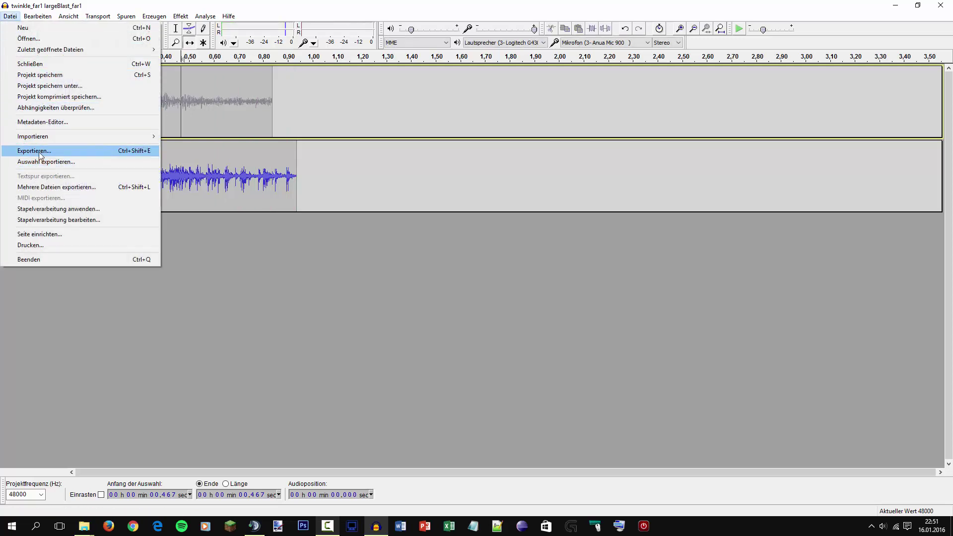
left_click(41, 152)
left_click(288, 181)
double_click(243, 396)
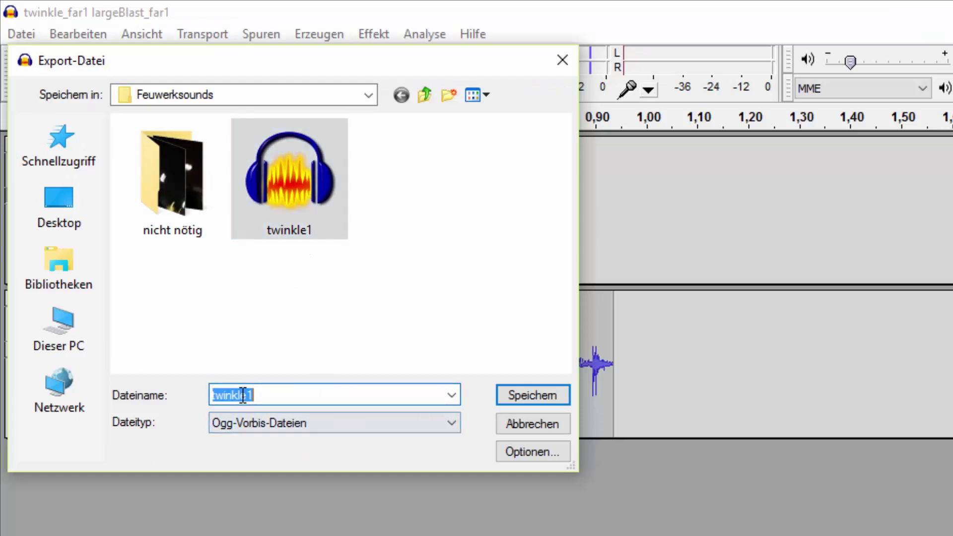
key("End")
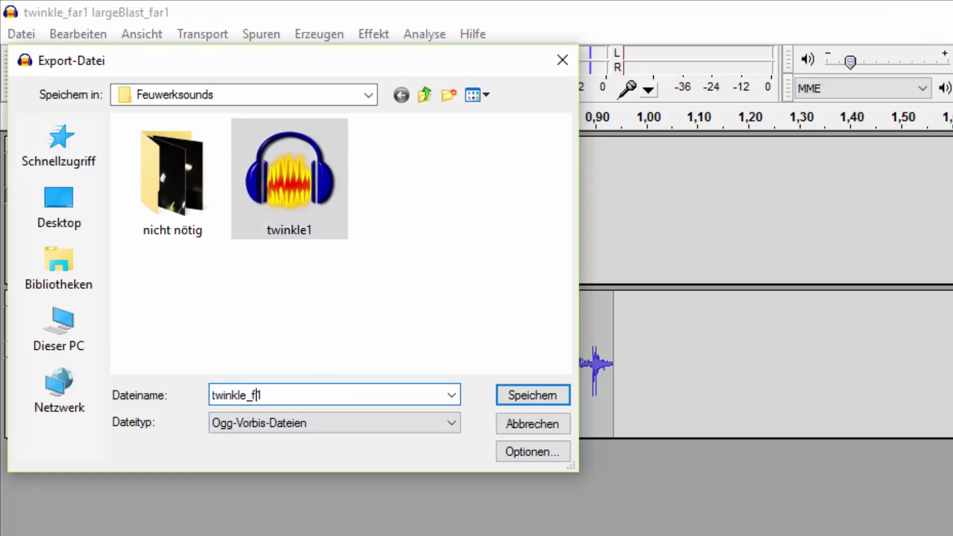
type("_far")
left_click(451, 426)
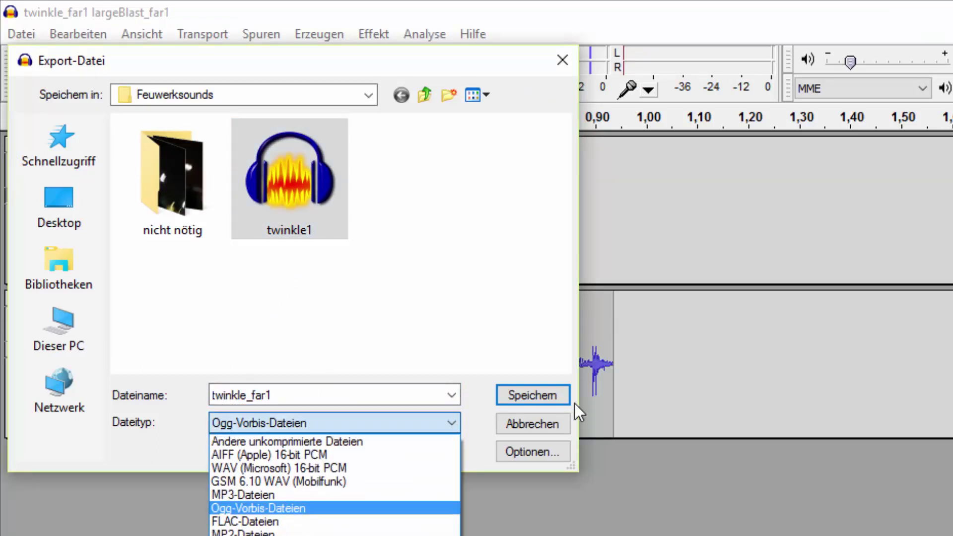
left_click(566, 396)
left_click(532, 372)
left_click(781, 490)
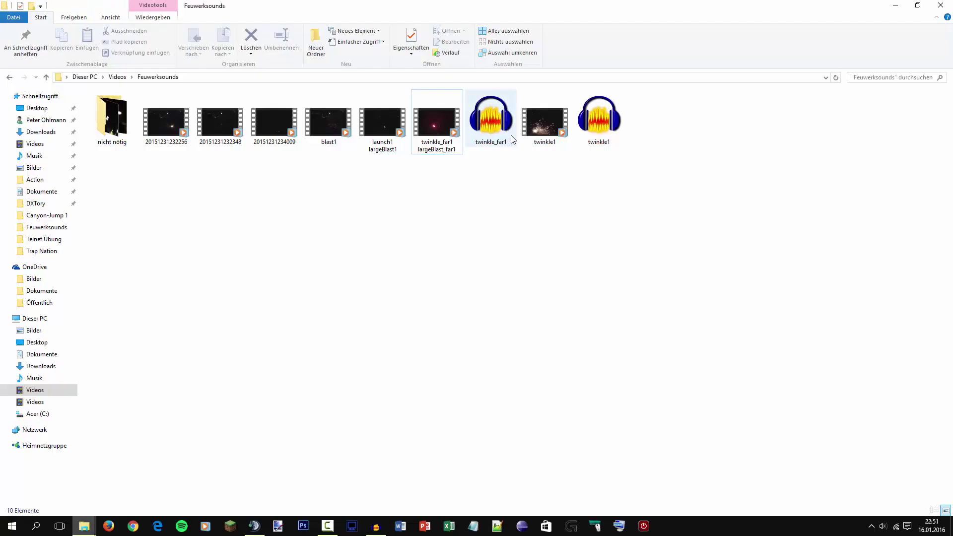
left_click(895, 5)
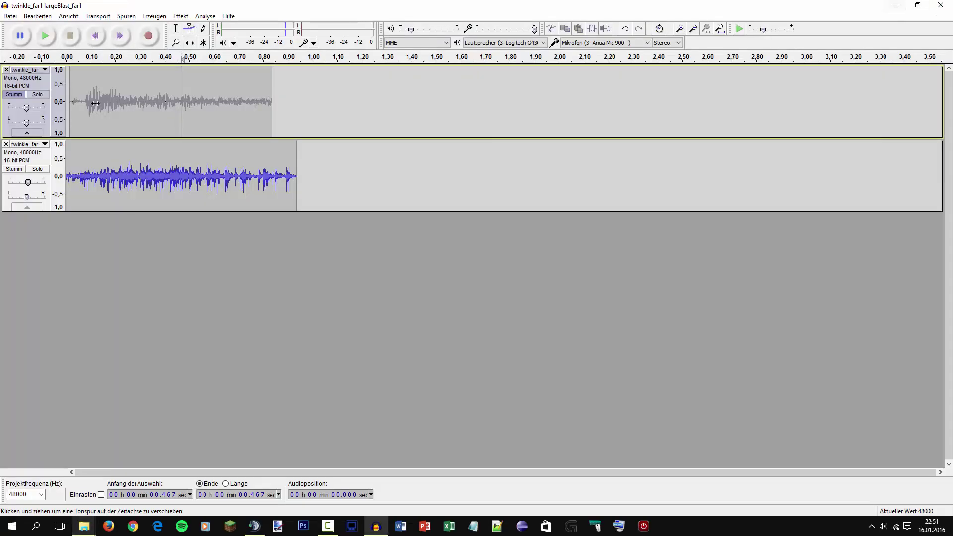
Delete the exported crackle track, unmute the remaining blast track and align its clip with the 0 s mark.
left_click(7, 145)
left_click(13, 94)
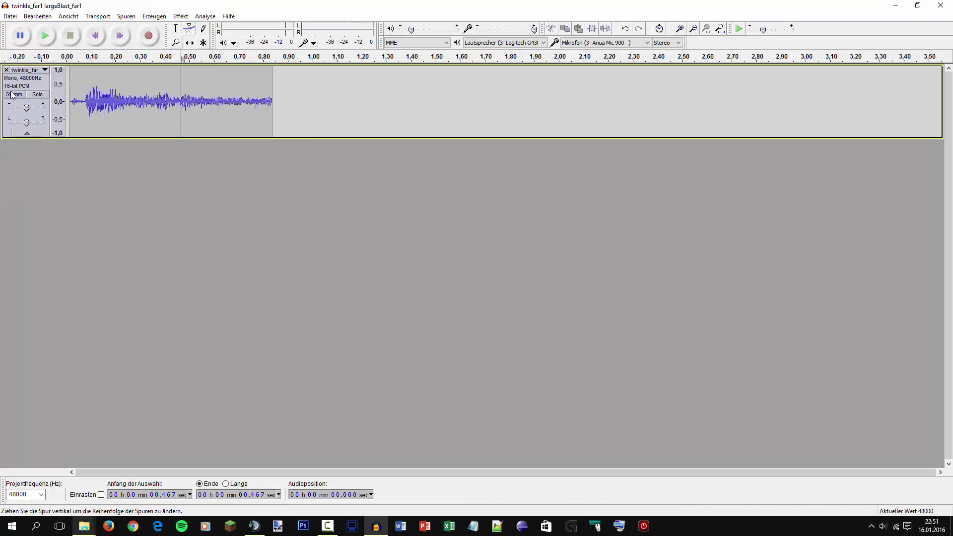
left_click_drag(129, 97, 124, 97)
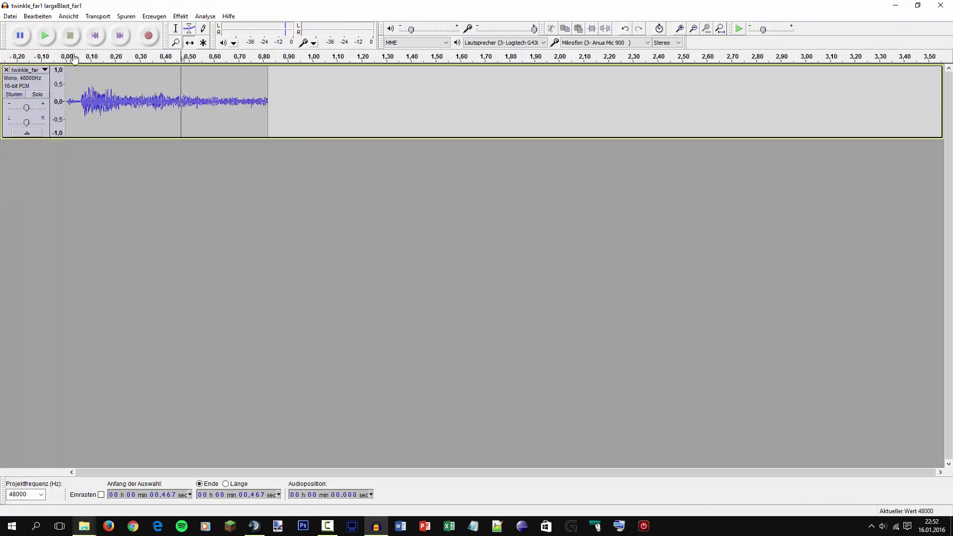
Fade out the end of the blast clip from about 0.636 to 0.833 s and play the clip from its start.
left_click_drag(269, 93, 223, 92)
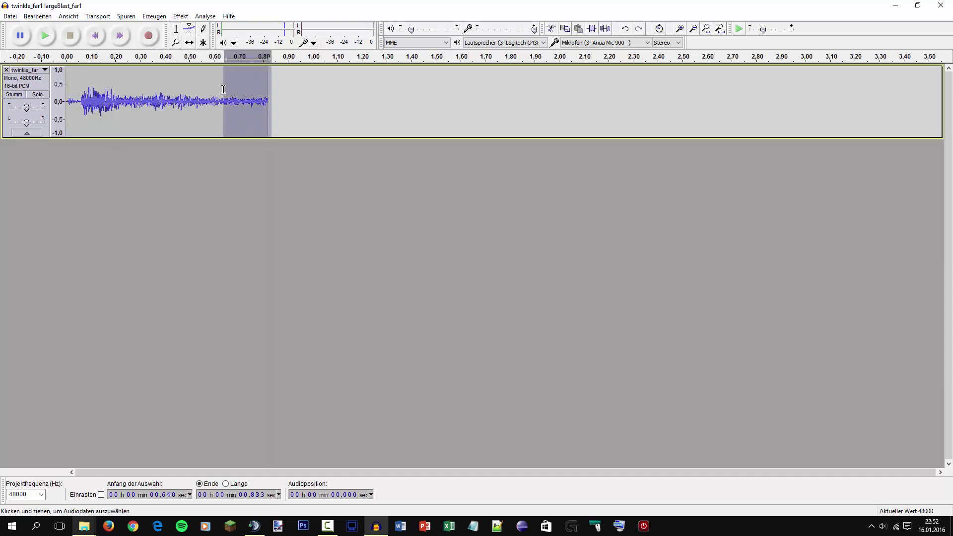
left_click(43, 37)
left_click(180, 16)
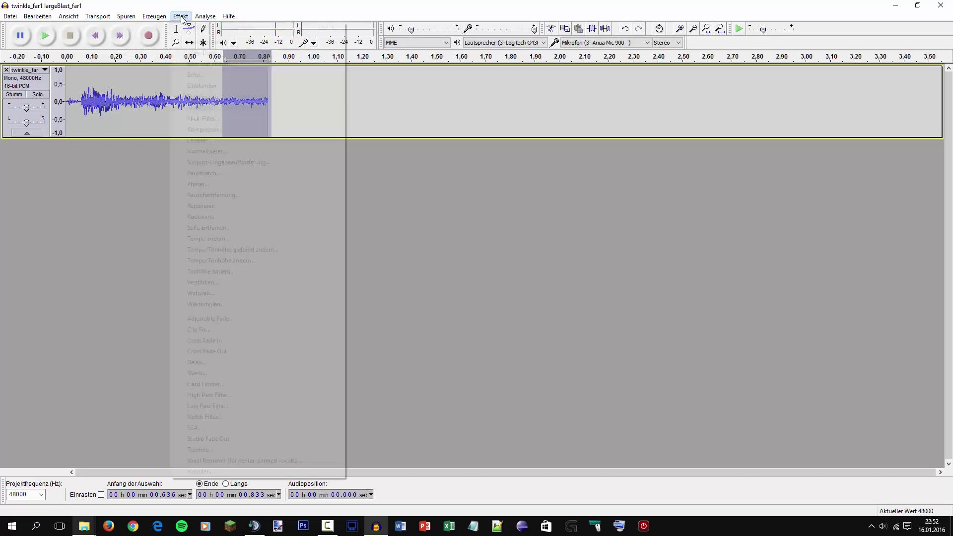
left_click(199, 43)
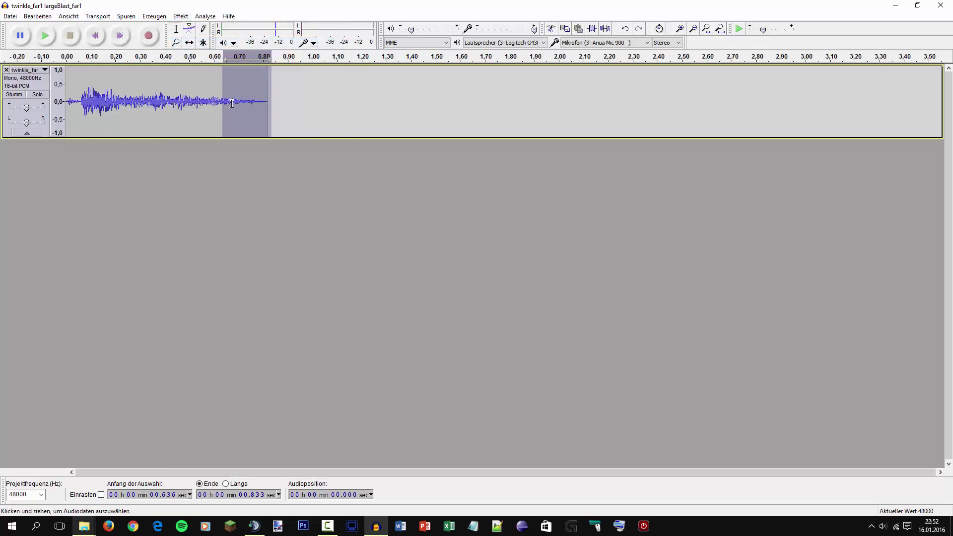
left_click(305, 100)
left_click(67, 78)
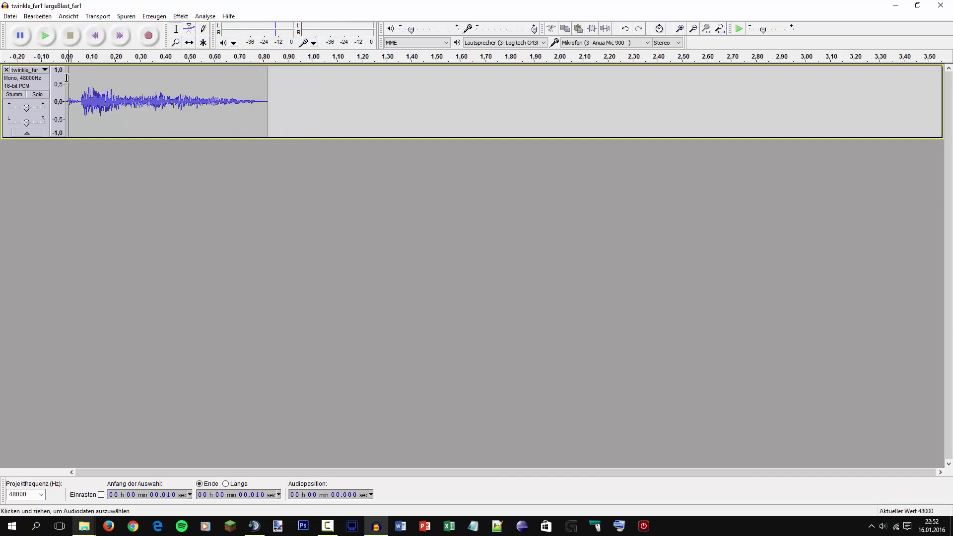
left_click(48, 38)
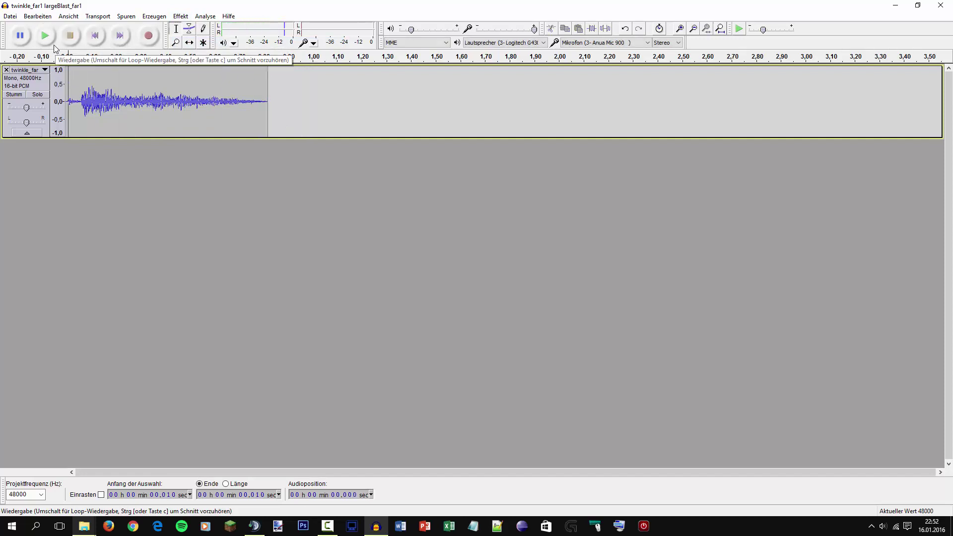
left_click(10, 16)
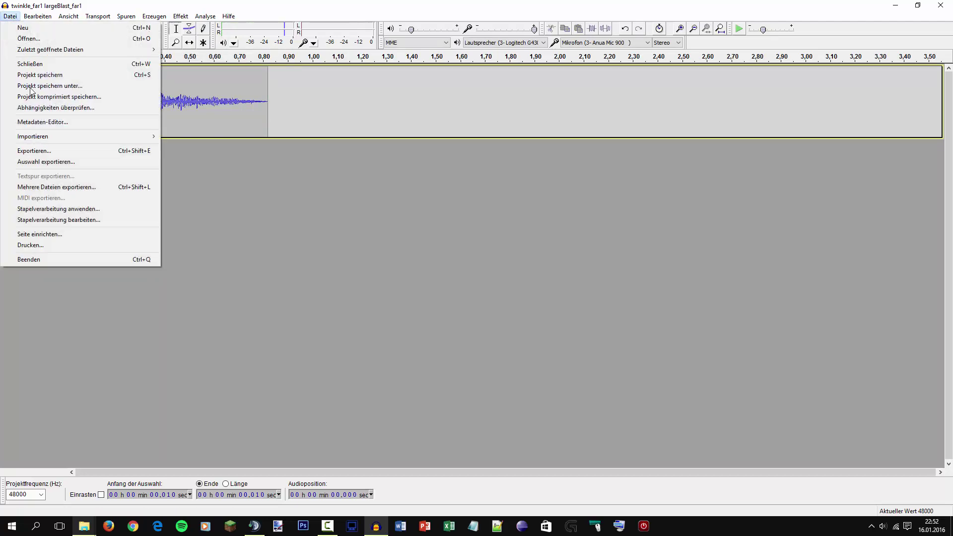
key("Escape")
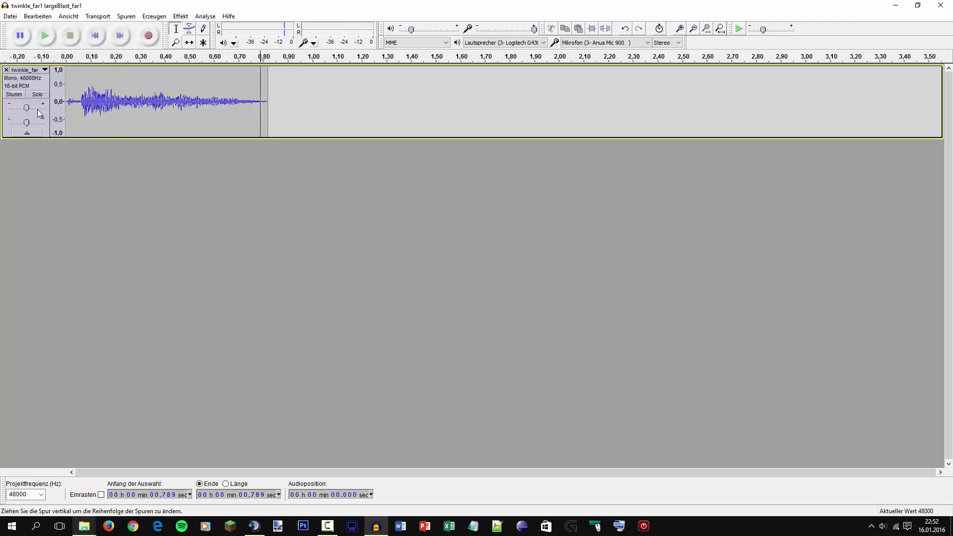
scroll(44, 149, "up", 5)
scroll(48, 144, "down", 2)
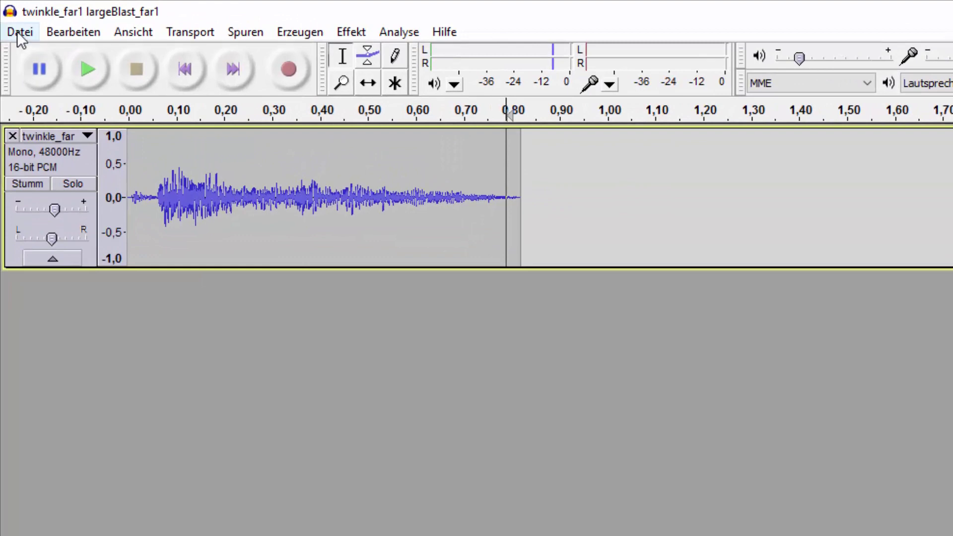
Export the faded blast clip as the Ogg Vorbis file largeBlast_far1 in the Feuwerksounds folder.
left_click(19, 33)
left_click(48, 289)
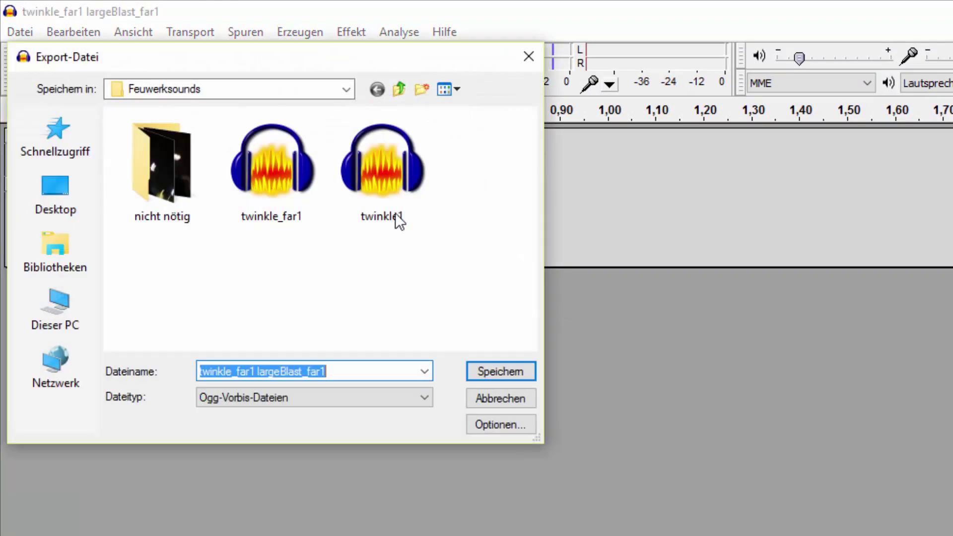
left_click(269, 204)
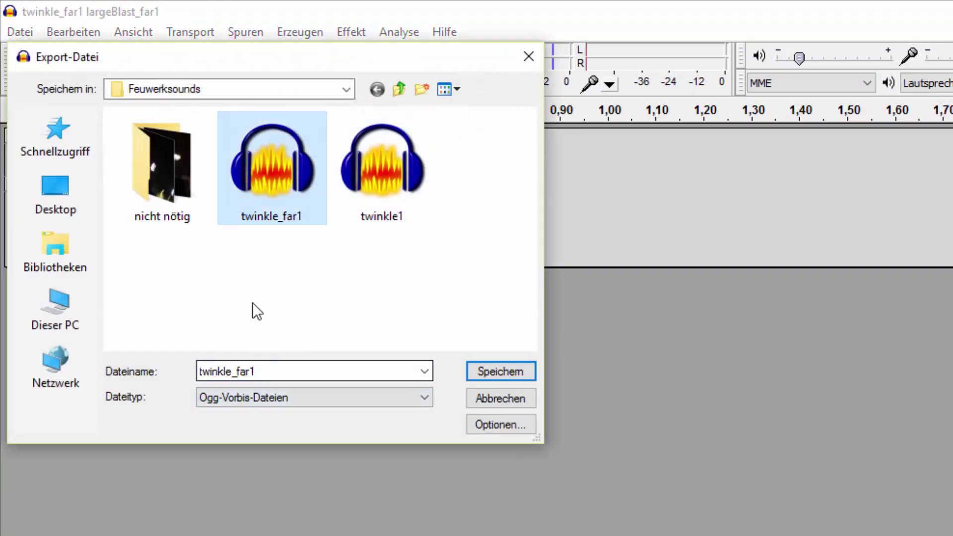
key("Tab")
type("largeBlast_")
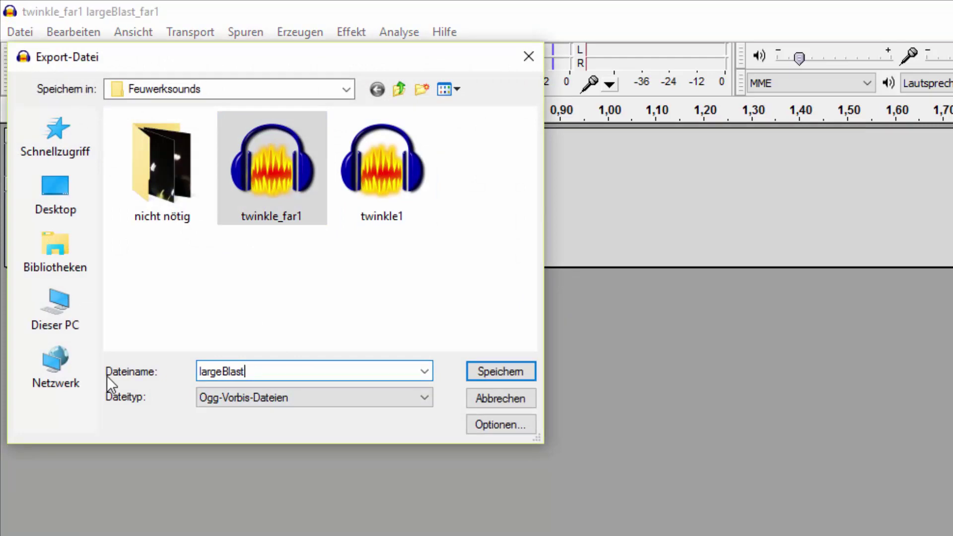
type("far1")
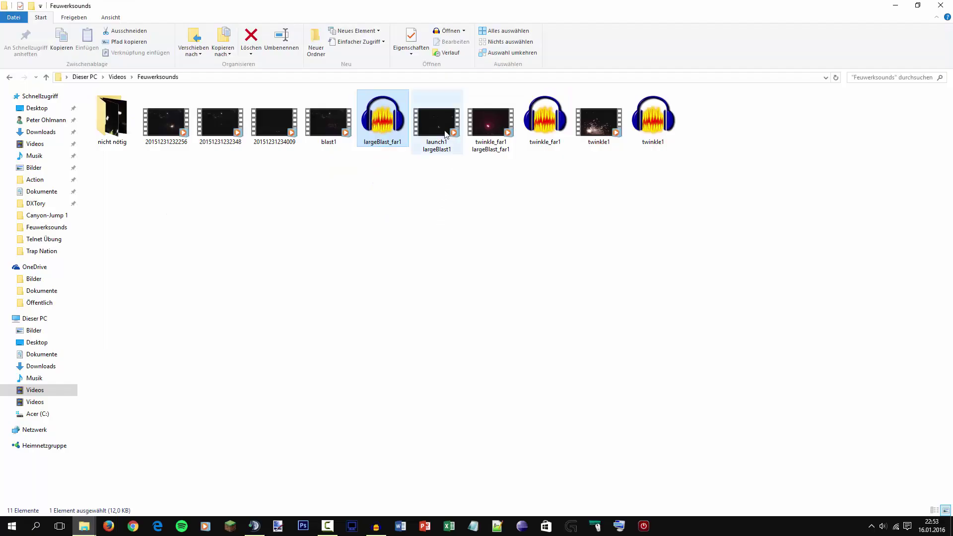
Remove the exported blast track and import the audio of the launch1 largeBlast1 video from the Feuwerksounds folder.
left_click(446, 133)
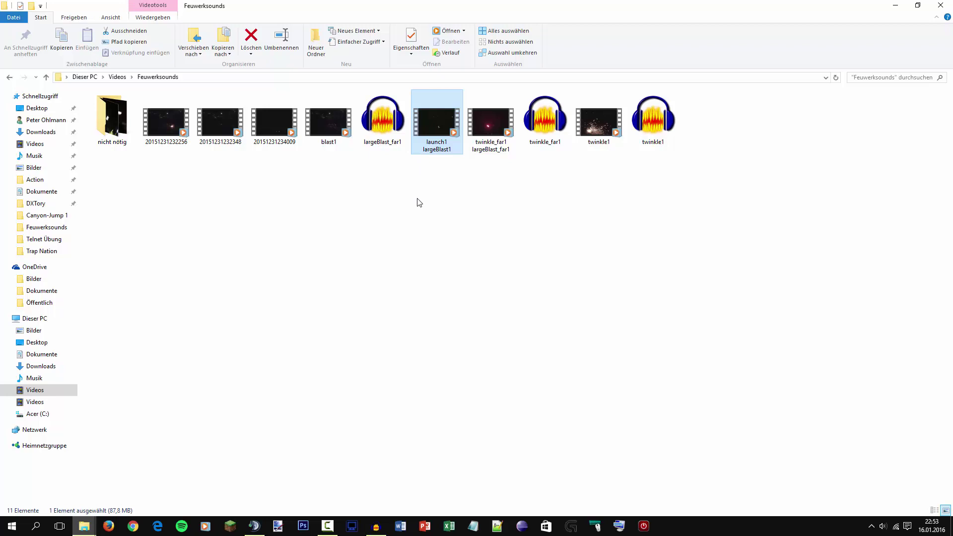
left_click(376, 526)
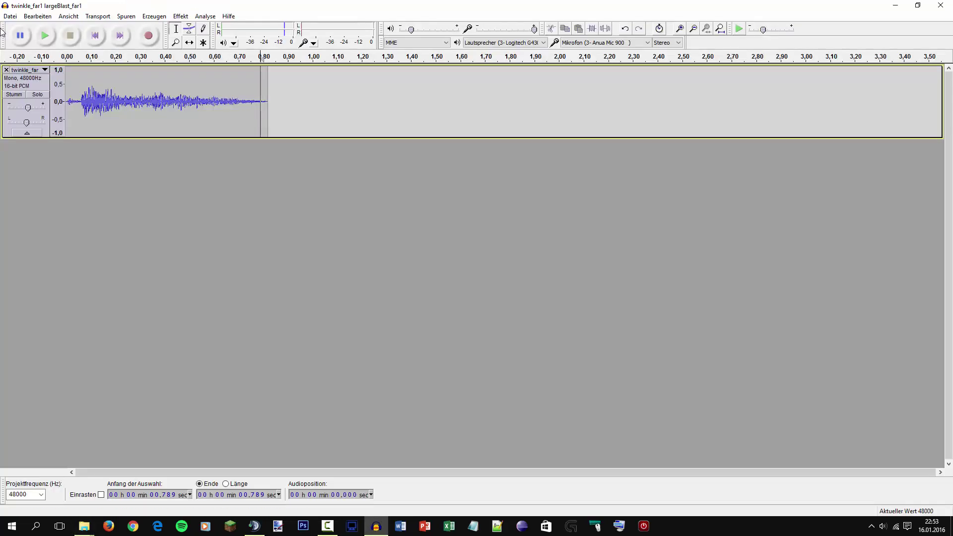
left_click(6, 70)
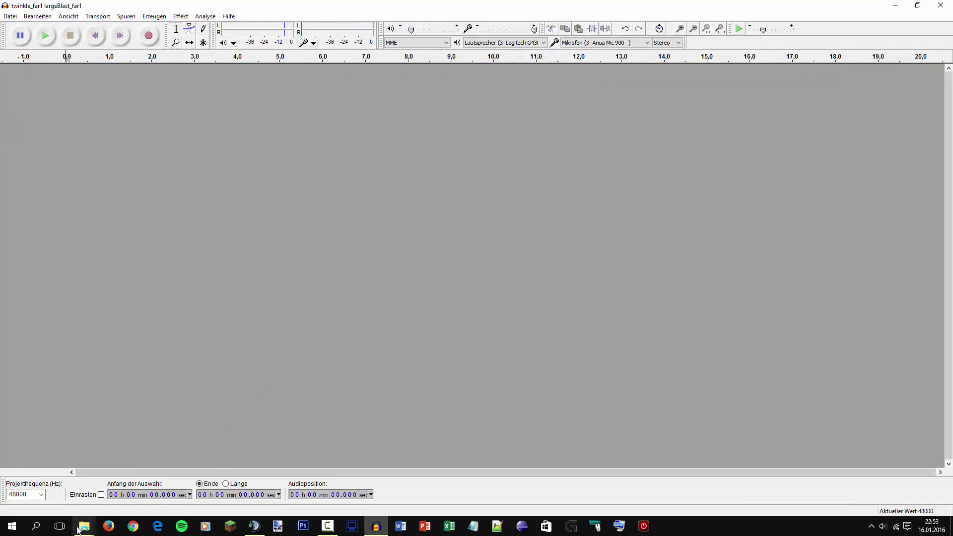
left_click(75, 485)
left_click_drag(445, 133, 423, 285)
left_click(365, 103)
Play the imported audio from about 10 s and examine the waveform between about 14 and 16 s.
scroll(363, 107, "right", 5)
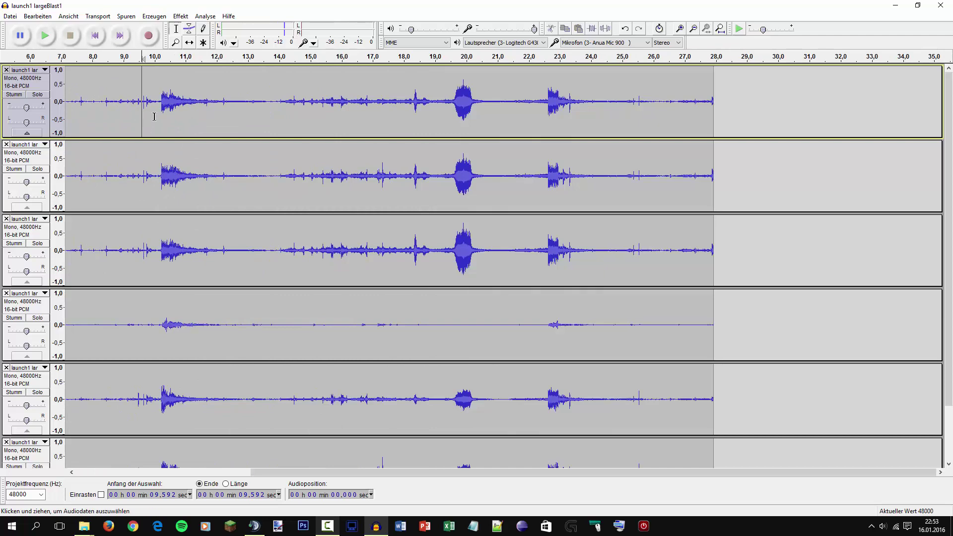
left_click(157, 99)
left_click(53, 38)
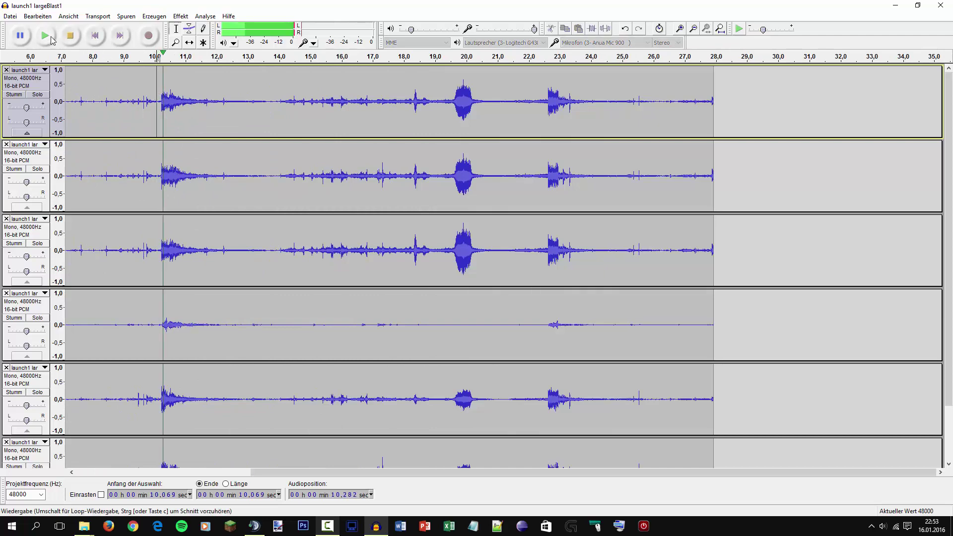
key("space")
key("ctrl+3")
key("ctrl+3")
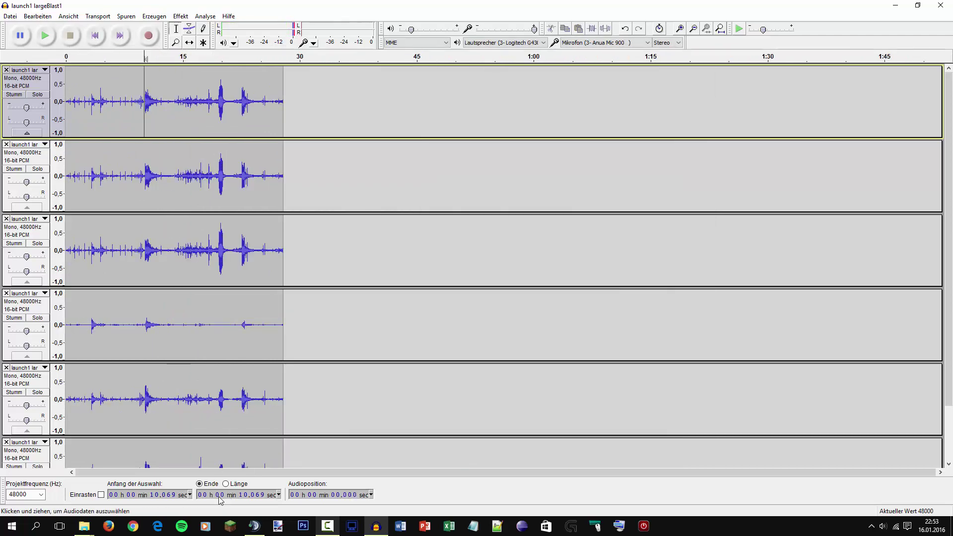
key("ctrl+1")
key("ctrl+1")
left_click(158, 93)
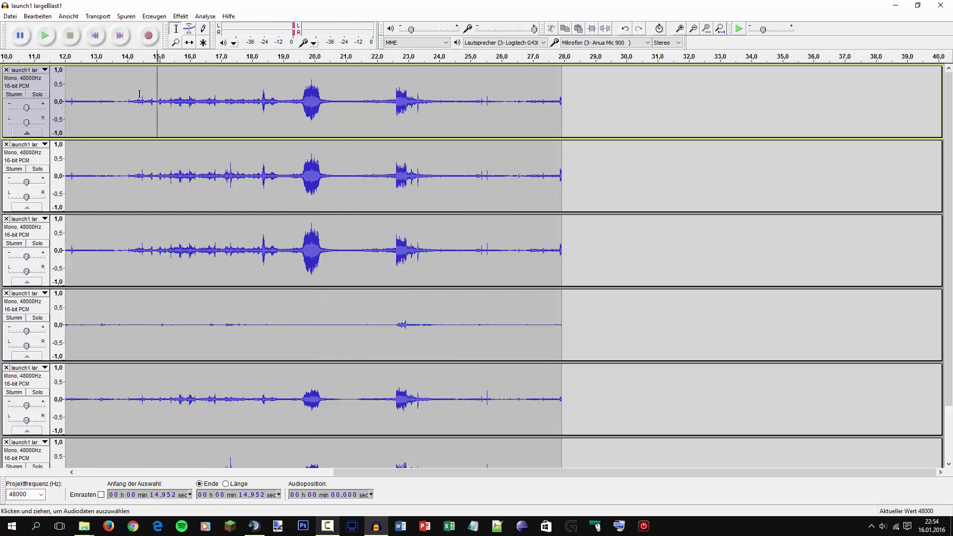
left_click_drag(128, 92, 194, 102)
Delete the surplus imported audio tracks until only one remains and play it from about 13.9 s.
left_click(6, 294)
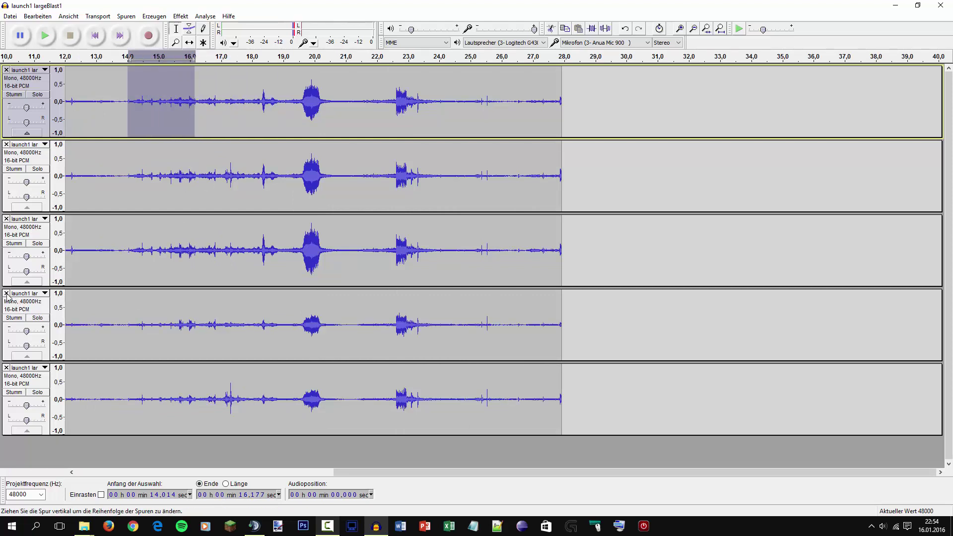
left_click(6, 293)
left_click(7, 293)
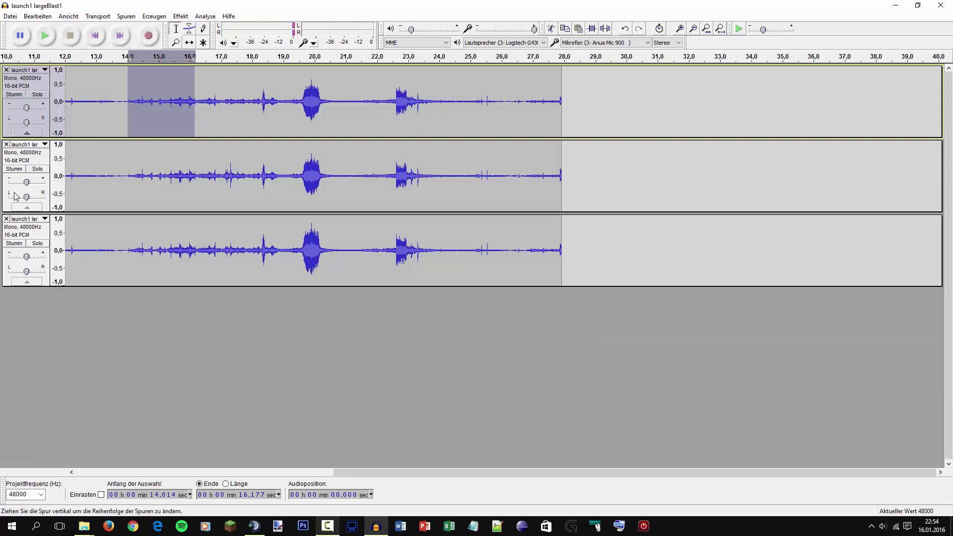
left_click(7, 144)
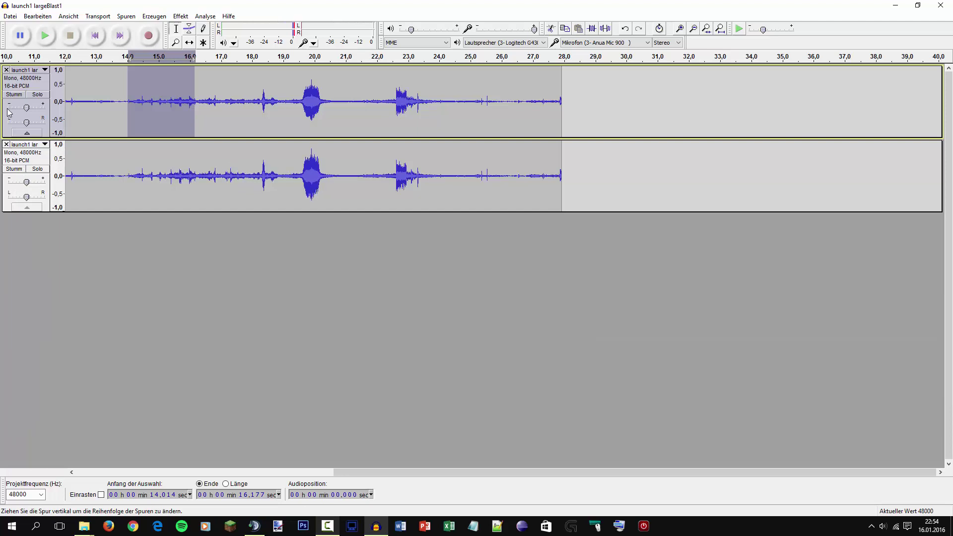
left_click(7, 70)
left_click(123, 88)
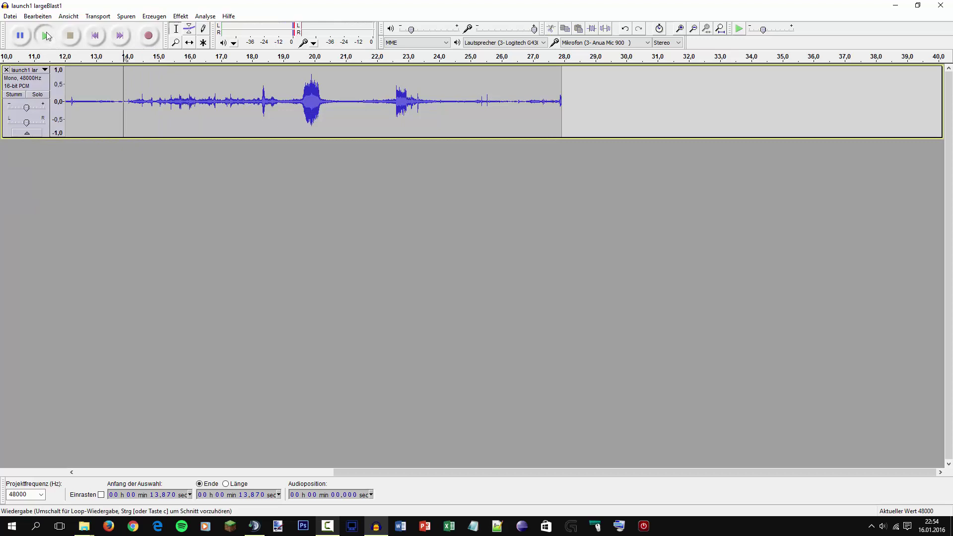
left_click(46, 35)
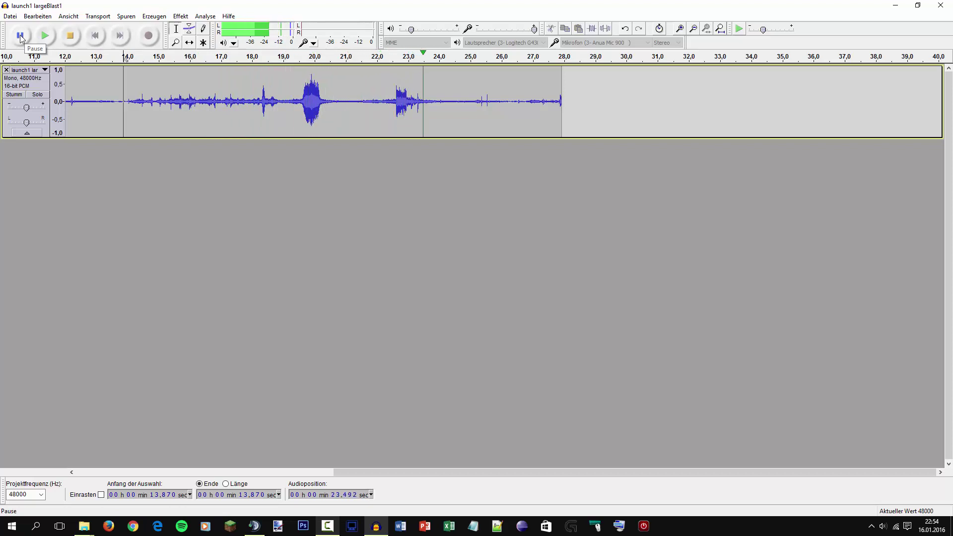
Select the blast from about 22.611 to 23.345 s, play the selection and duplicate it into a new track.
left_click(389, 94)
left_click(395, 94)
scroll(395, 95, "up", 3)
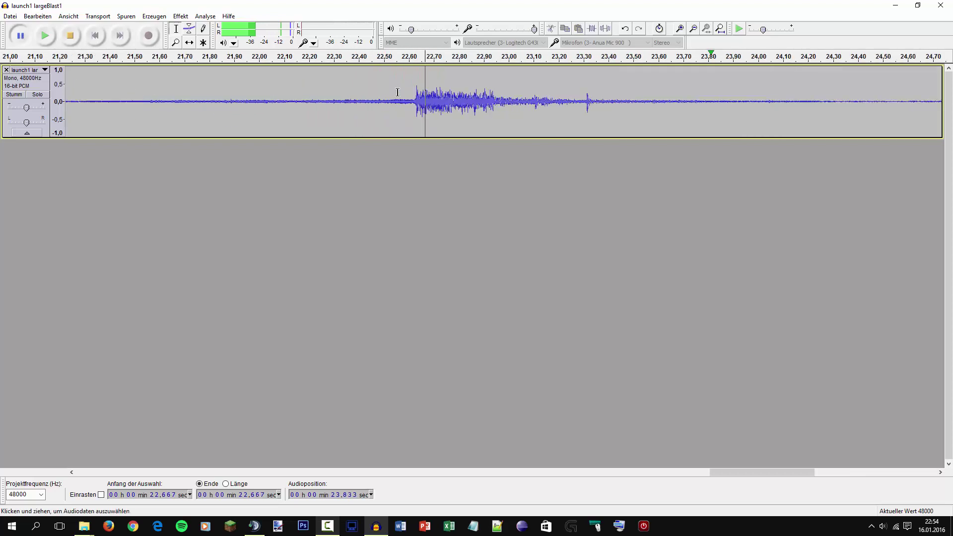
left_click(21, 37)
mouse_move(412, 99)
left_mouse_down()
mouse_move(601, 99)
mouse_move(412, 94)
left_mouse_up()
left_click(45, 37)
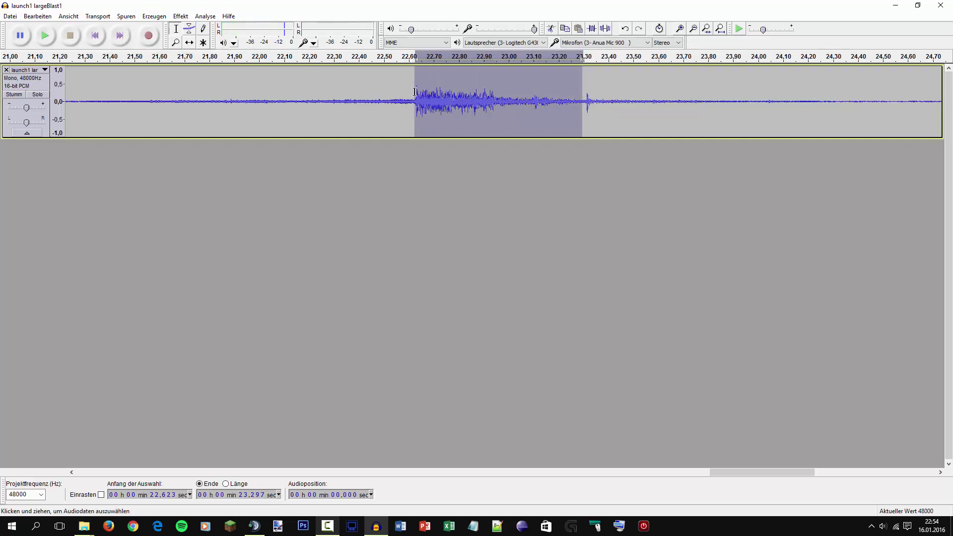
left_click(46, 38)
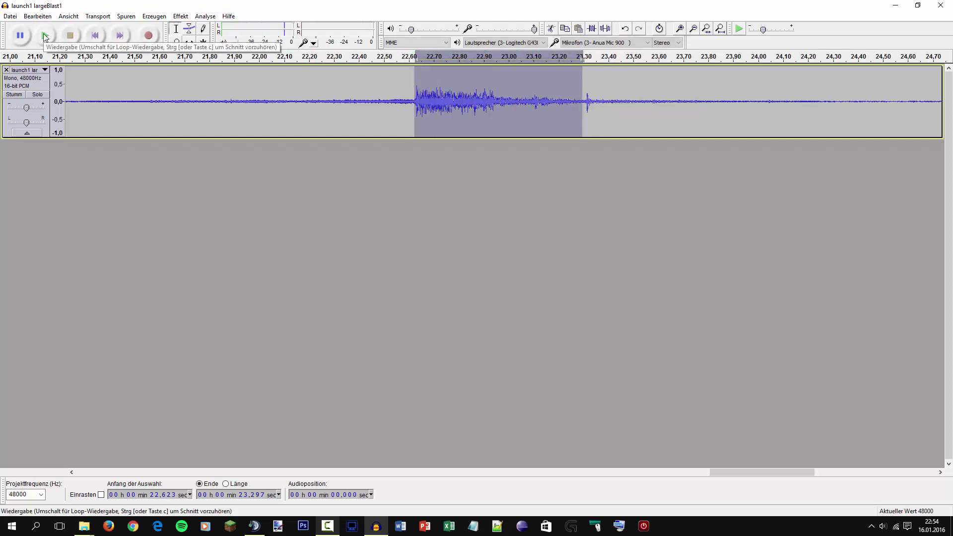
left_click_drag(594, 94, 411, 94)
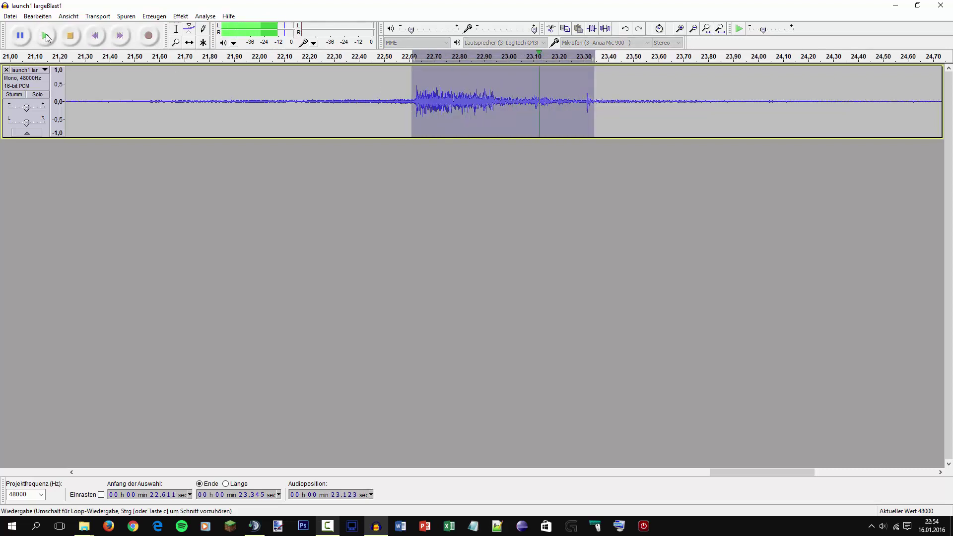
left_click(53, 17)
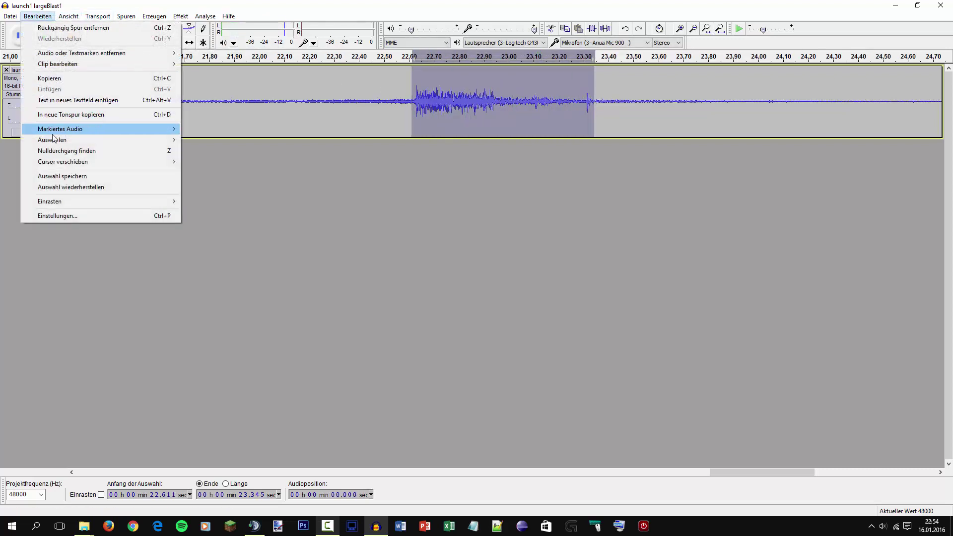
left_click(71, 115)
Select the launch sound from about 19.509 to 20.452 s in the source track, play it and duplicate it into a new track.
left_click(433, 164)
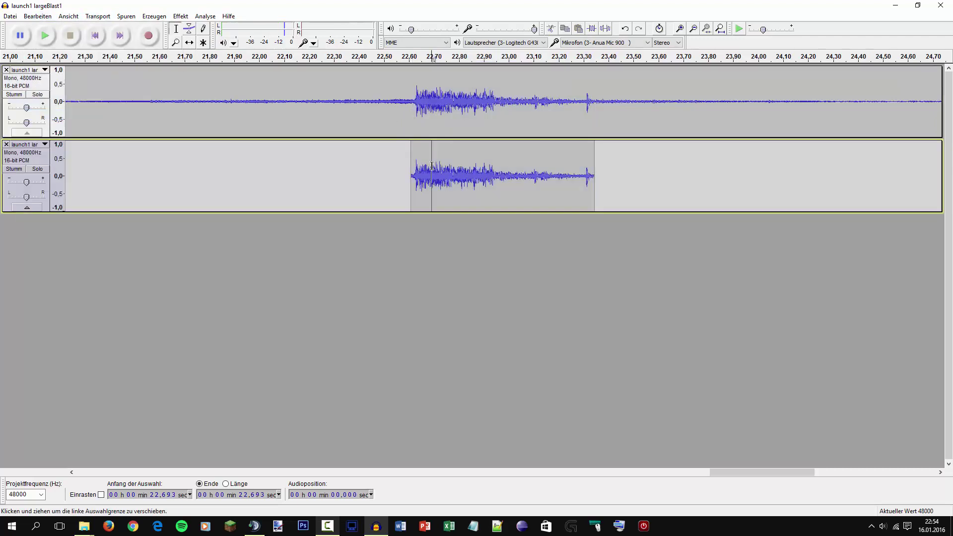
key("ctrl+3")
key("ctrl+3")
left_click_drag(608, 472, 505, 475)
left_click(219, 95)
key("ctrl+1")
key("ctrl+1")
key("ctrl+1")
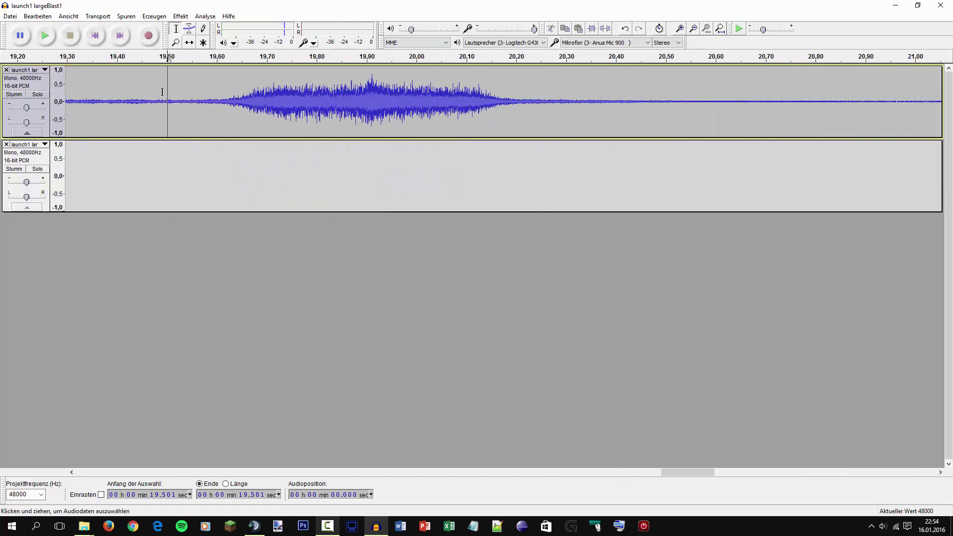
left_click_drag(171, 92, 642, 90)
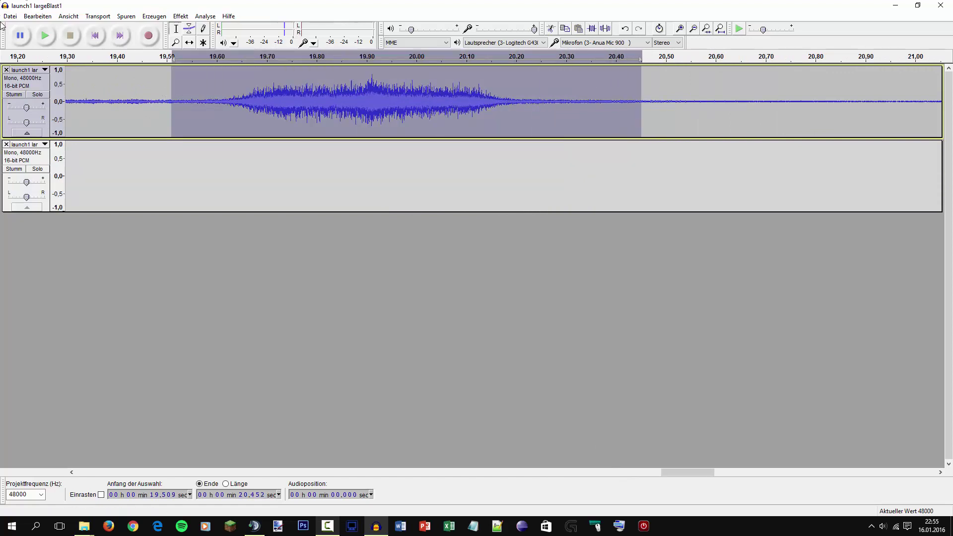
left_click(51, 35)
left_click(49, 16)
left_click(71, 115)
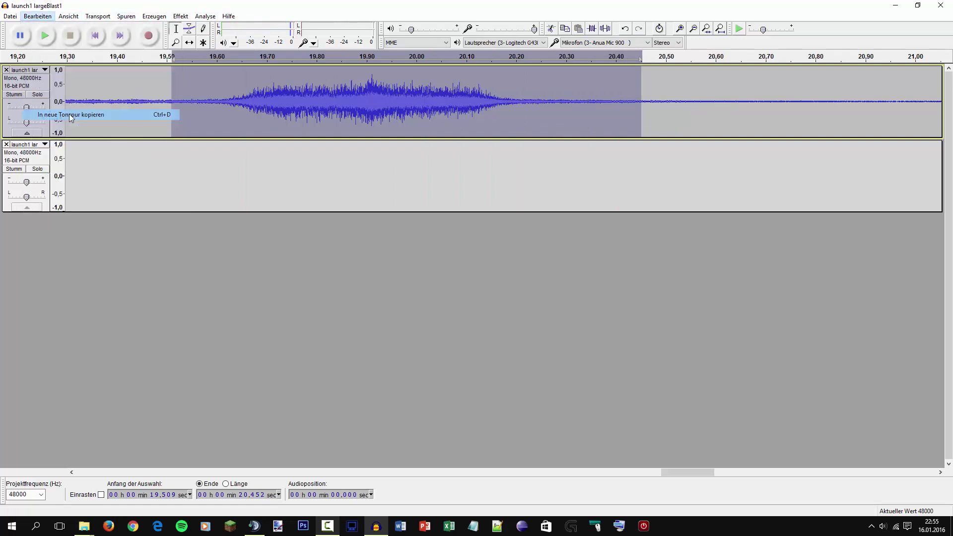
Delete the full source track and shift both extracted clips to the start of the timeline.
left_click(7, 69)
key("ctrl+f")
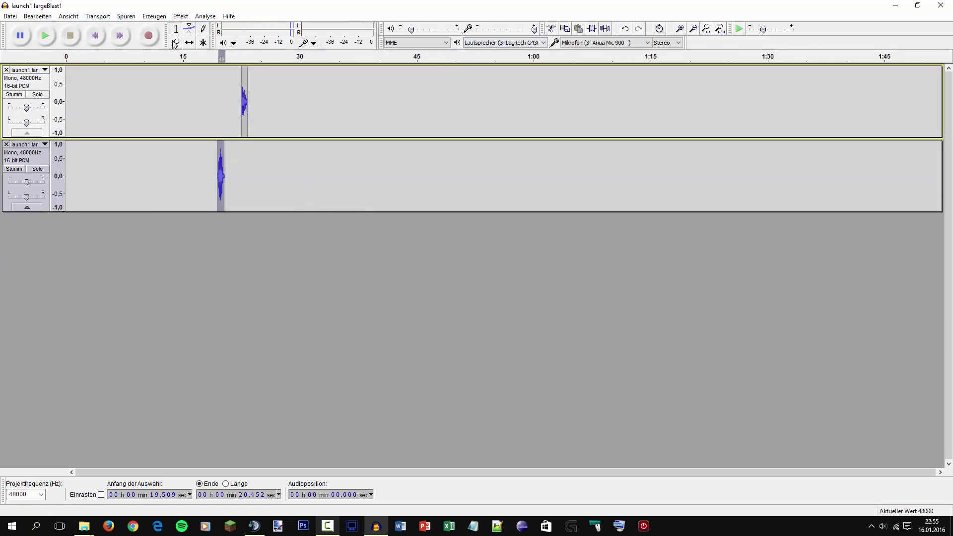
left_click(189, 42)
left_click_drag(244, 92, 68, 88)
left_click_drag(228, 169, 74, 164)
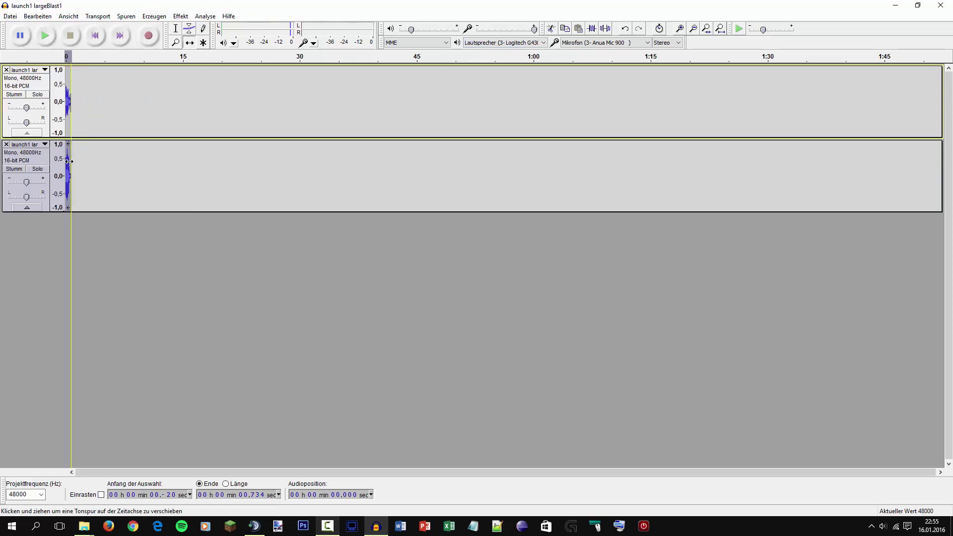
scroll(83, 144, "up", 5)
scroll(83, 145, "up", 3)
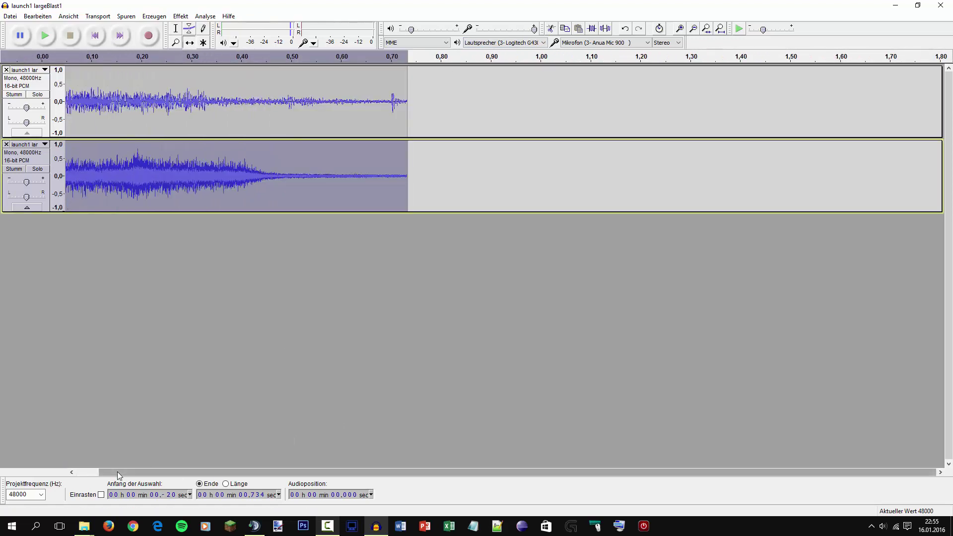
left_click(72, 472)
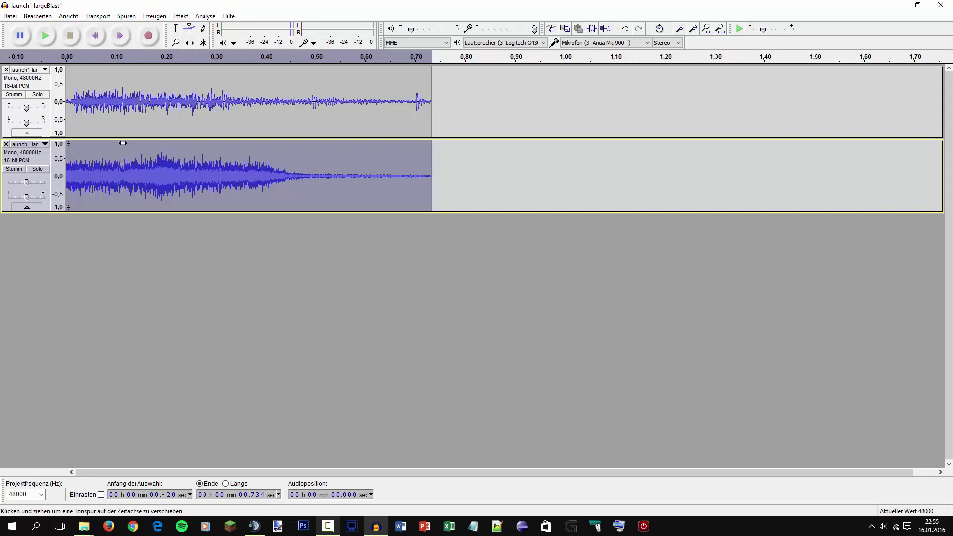
Mute the blast track, align the start of the launch clip with the 0 s mark and play it.
left_click(189, 43)
left_click(153, 184)
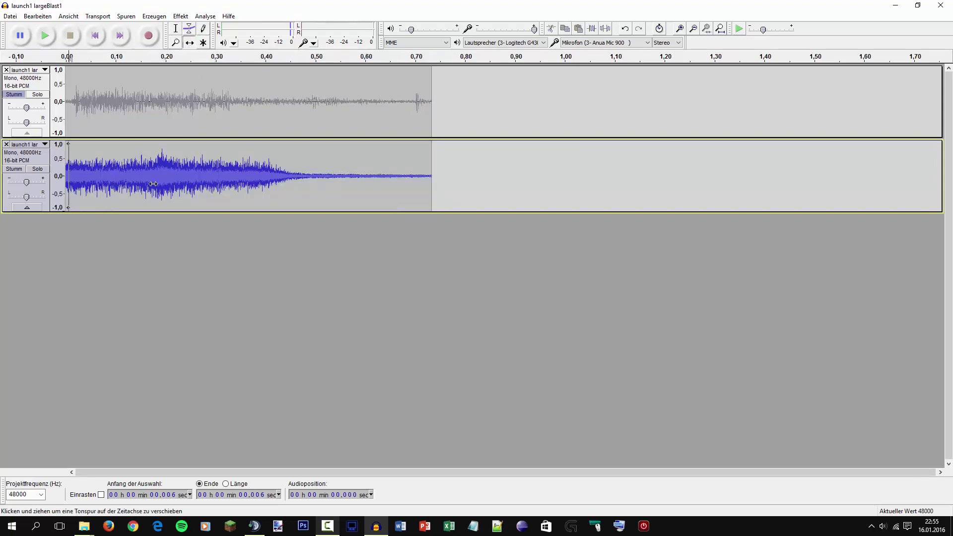
left_click_drag(87, 169, 190, 162)
mouse_move(94, 89)
left_mouse_down()
mouse_move(121, 89)
mouse_move(94, 92)
left_mouse_up()
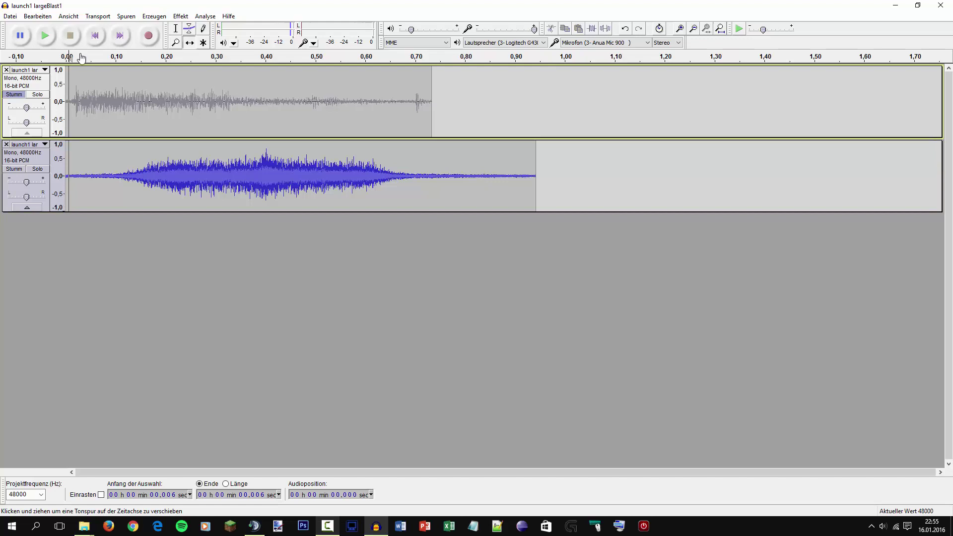
left_click(52, 38)
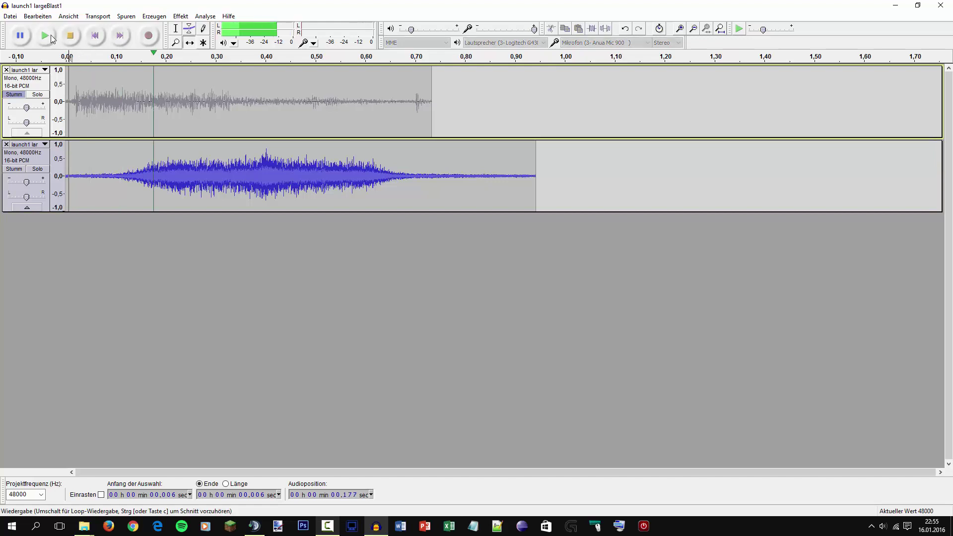
Export the launch clip as an Ogg Vorbis file named launch1 in the Feuwerksounds folder, leaving the metadata empty.
left_click(10, 20)
left_click(231, 163)
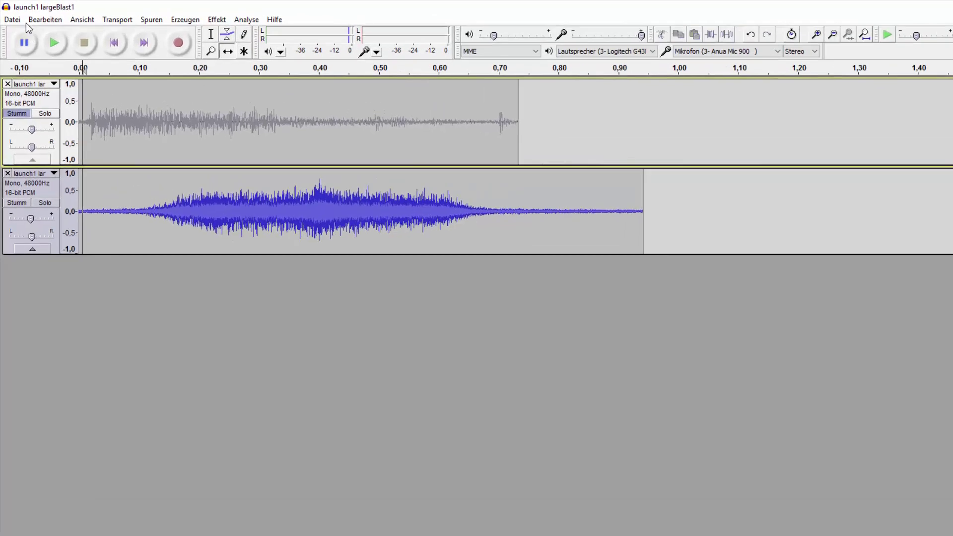
left_click(11, 17)
left_click(54, 237)
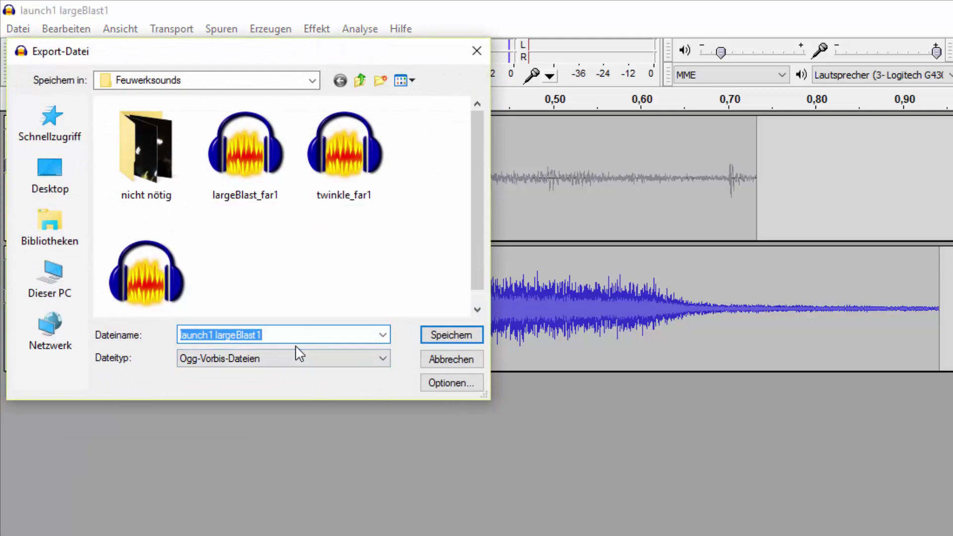
type("launch1")
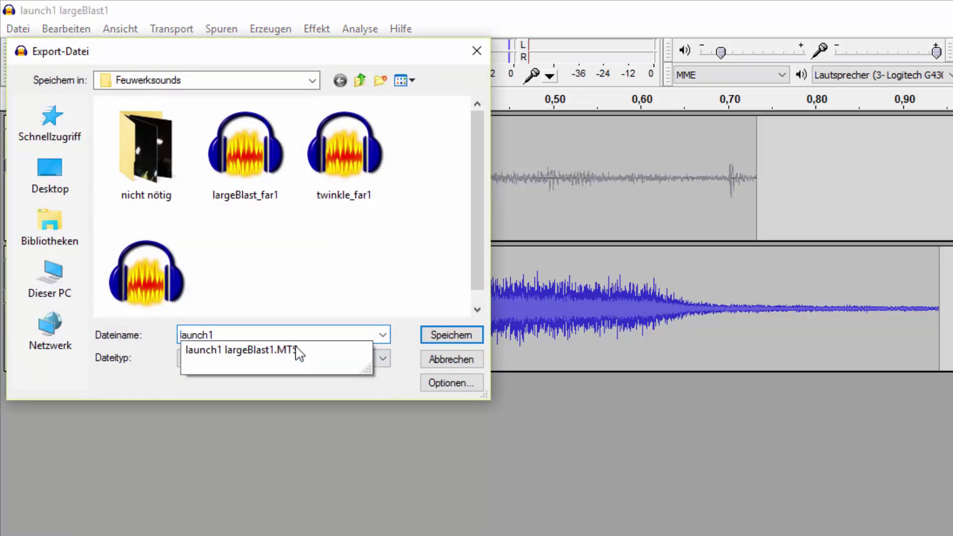
left_click(479, 340)
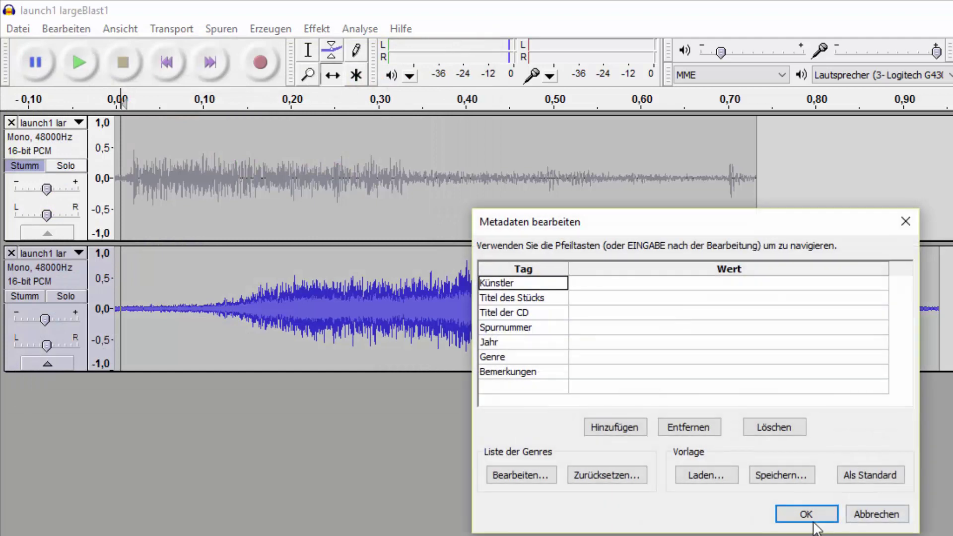
left_click(814, 510)
Delete the launch track, unmute and play the blast track, and raise its gain to about +2 dB.
left_click(10, 253)
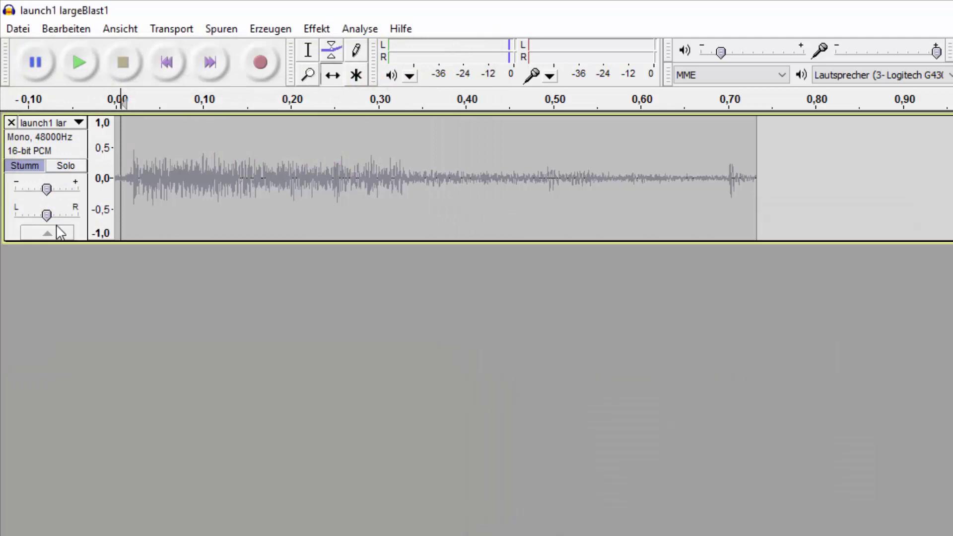
left_click(22, 167)
left_click(87, 69)
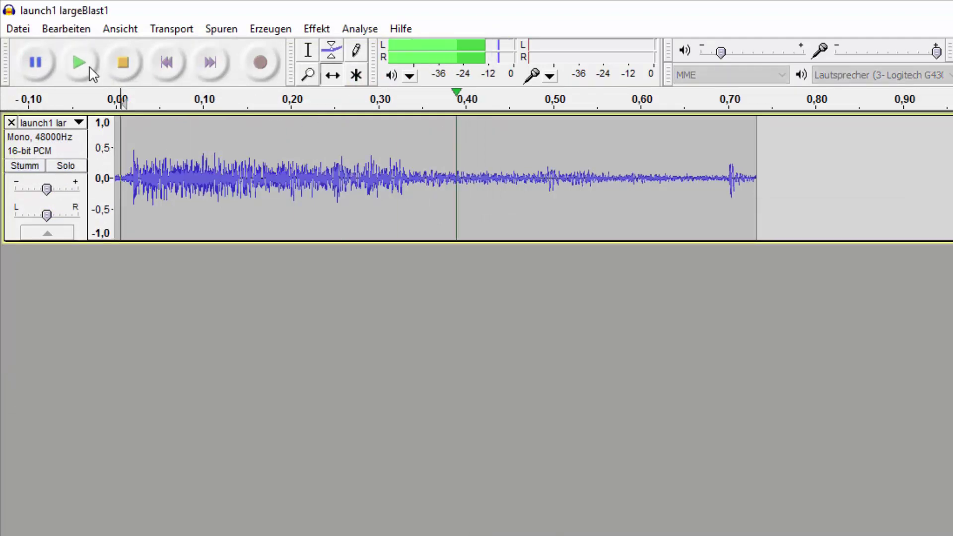
mouse_move(52, 192)
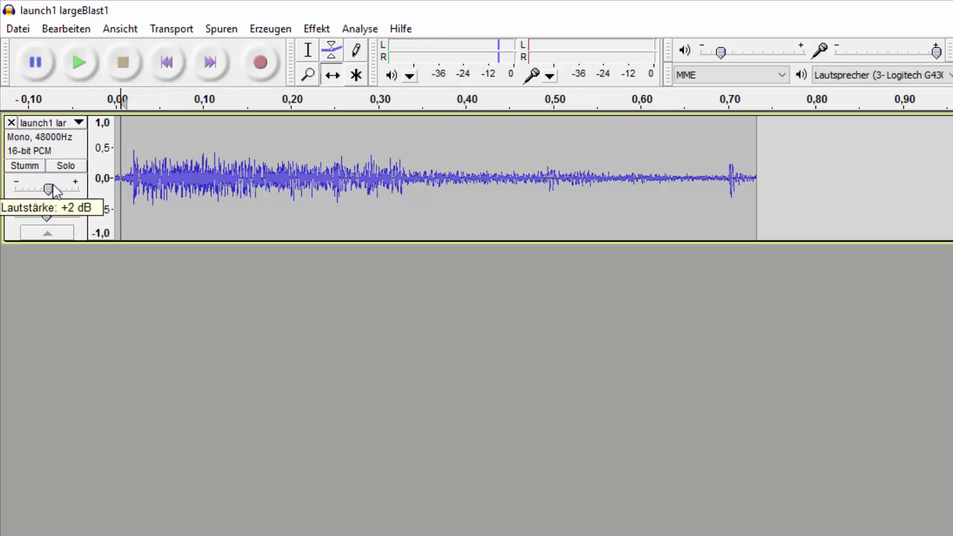
Export the blast clip as an Ogg Vorbis file named blast1, accepting the empty metadata.
left_click(18, 28)
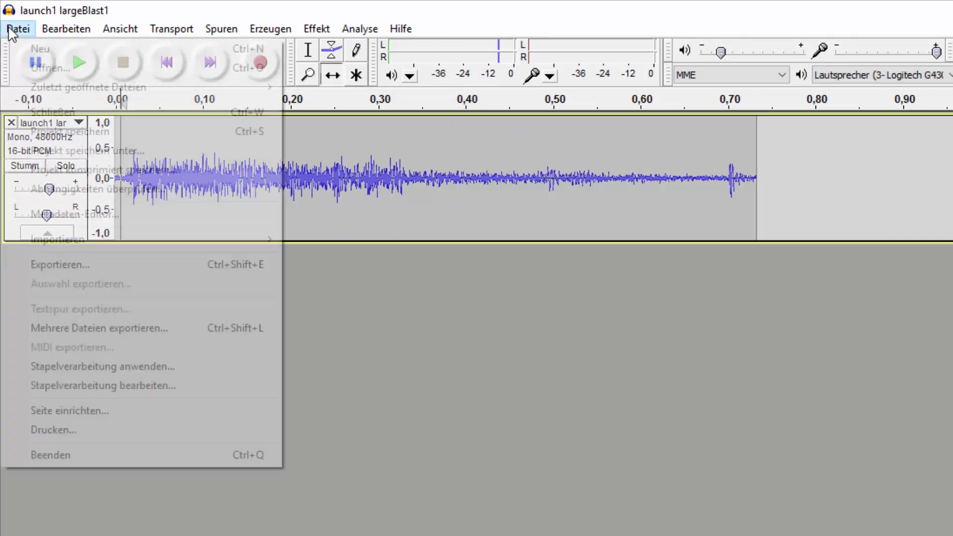
left_click(47, 263)
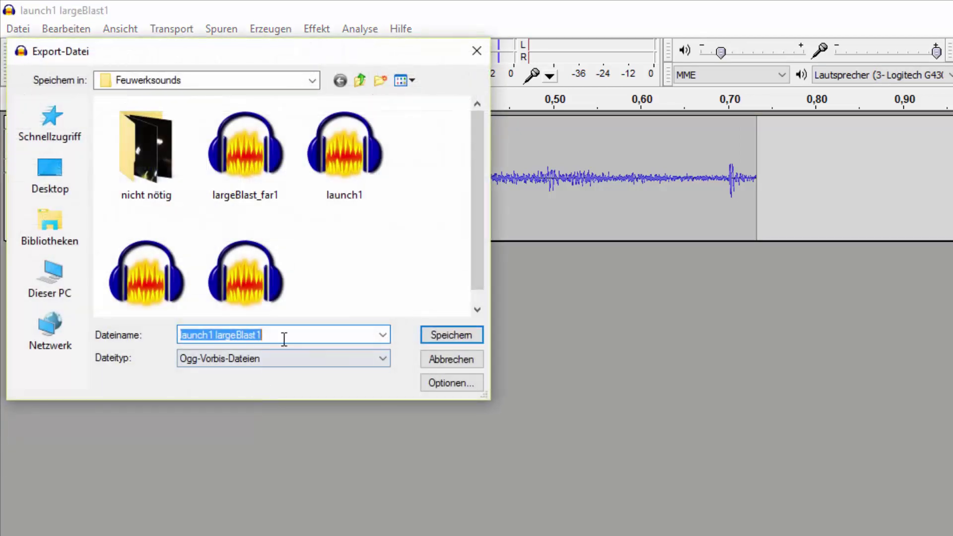
type("b")
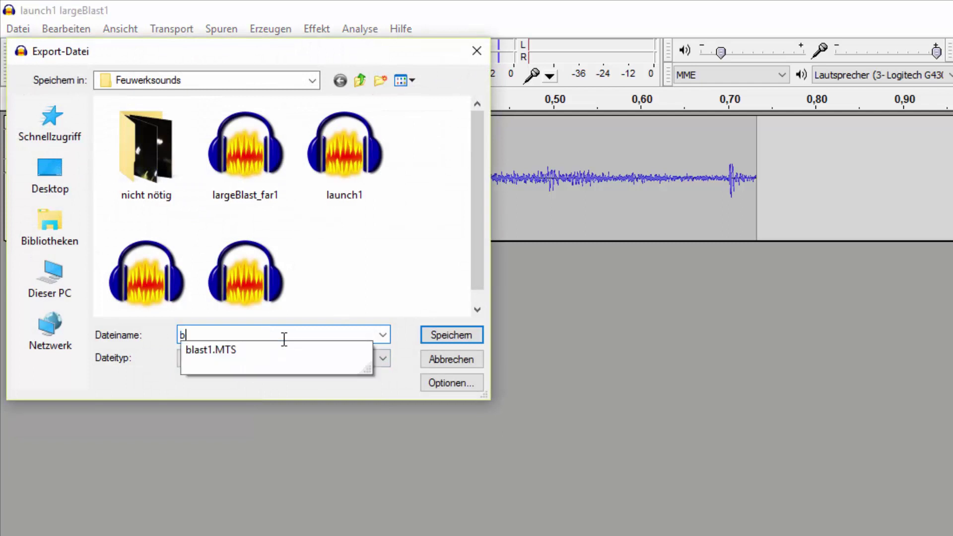
type("las")
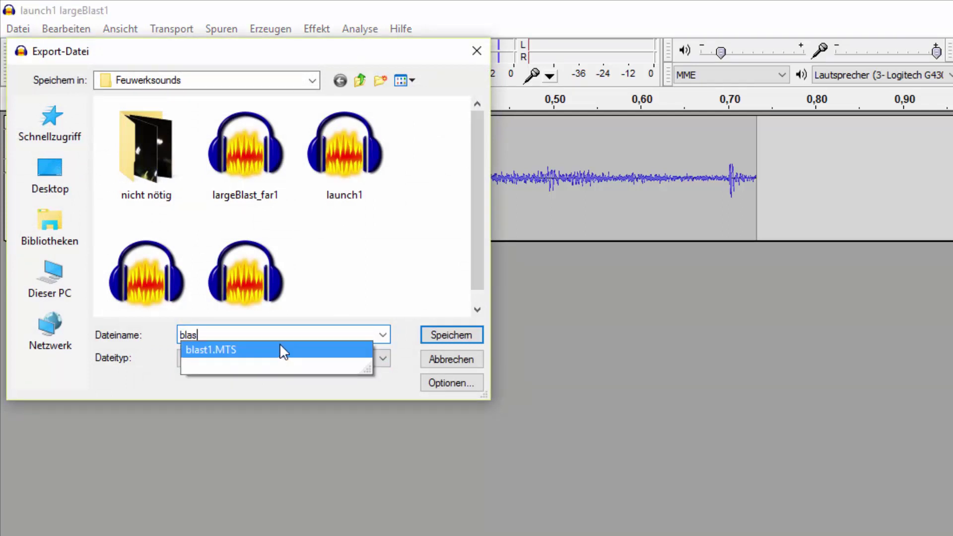
left_click(281, 350)
key("BackSpace")
key("BackSpace")
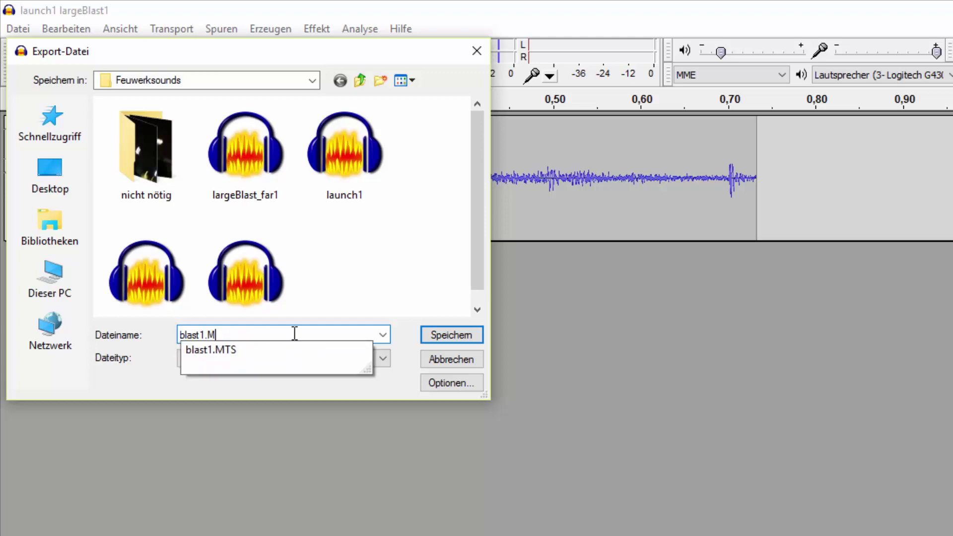
left_click(462, 335)
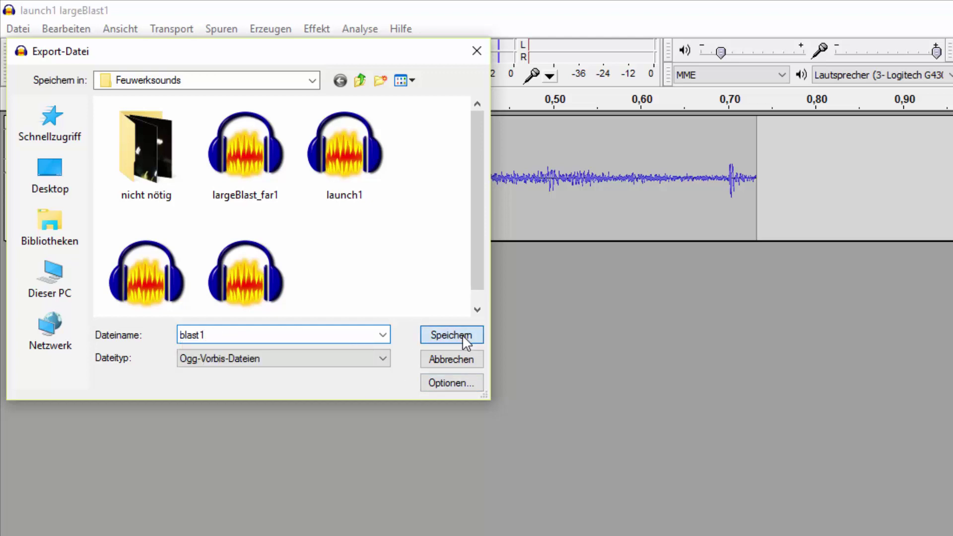
left_click(814, 516)
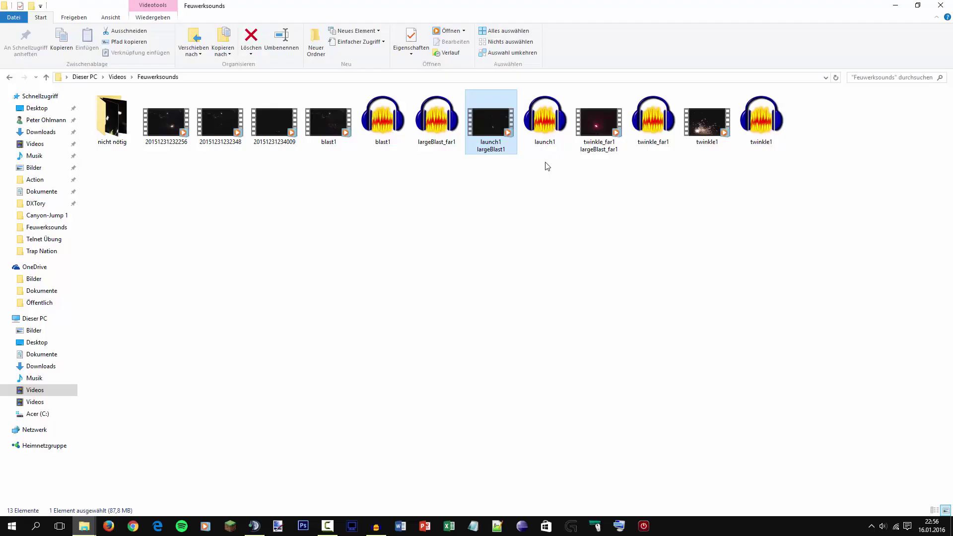
Go through the exported sounds in the Feuwerksounds folder and rename the blast1 audio file as largeBlast1.
left_click(771, 141)
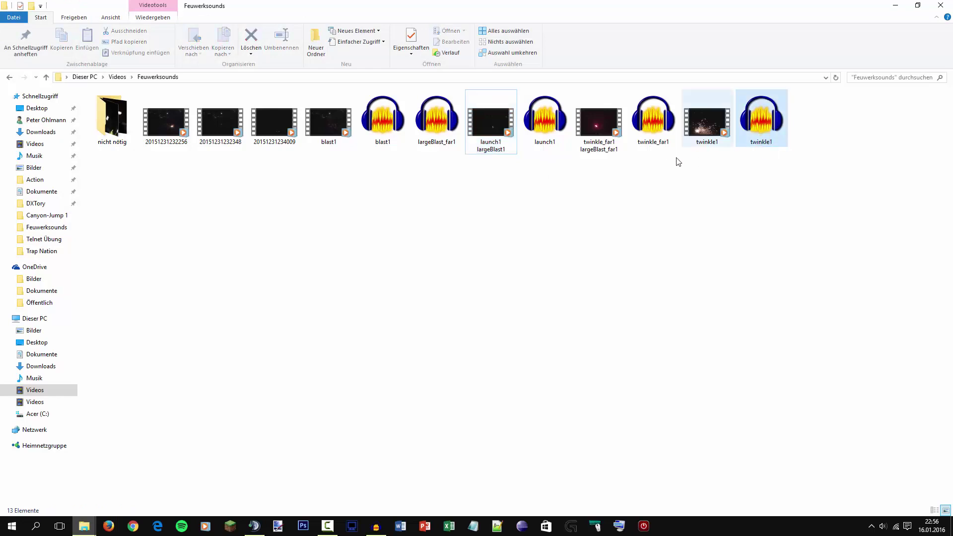
left_click(653, 141)
left_click(546, 129)
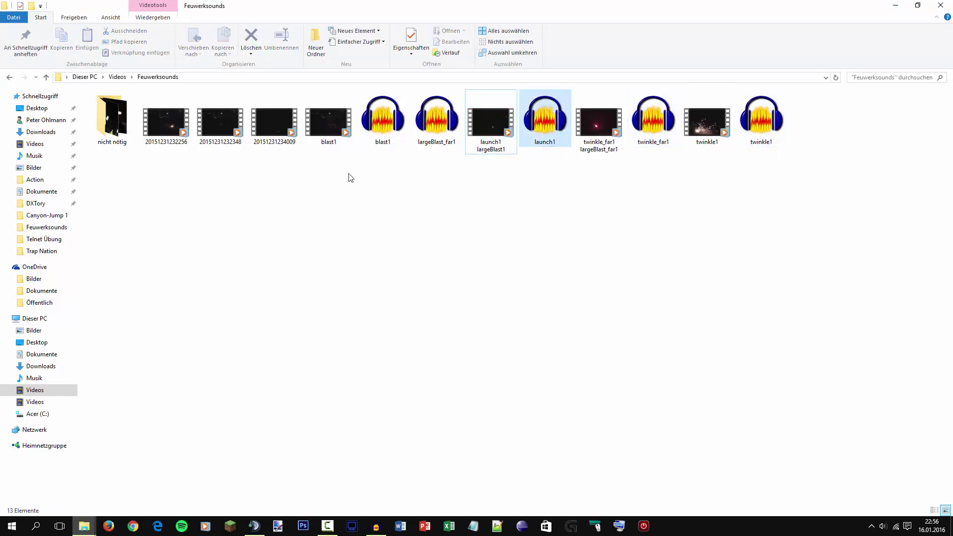
left_click(349, 176)
left_click(383, 127)
left_click(437, 129)
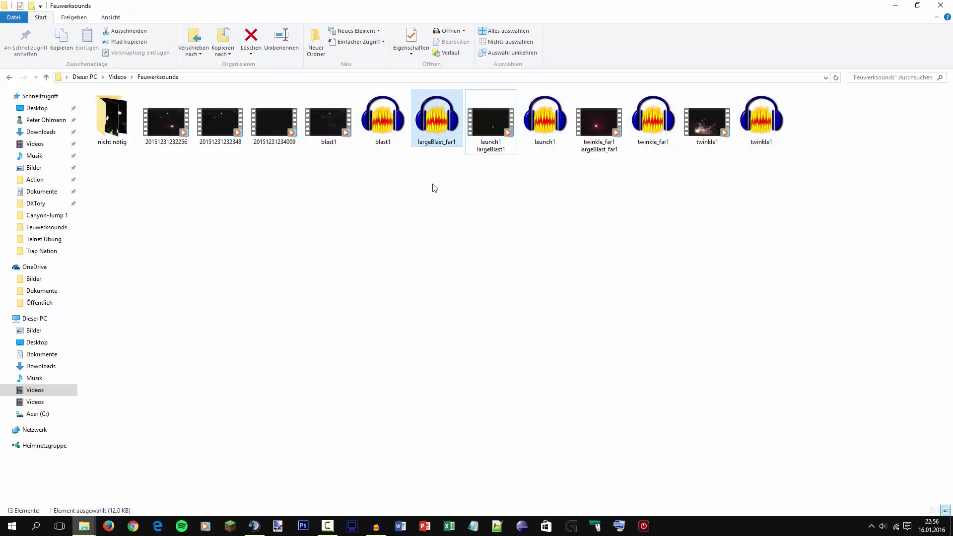
left_click(400, 121)
key("F2")
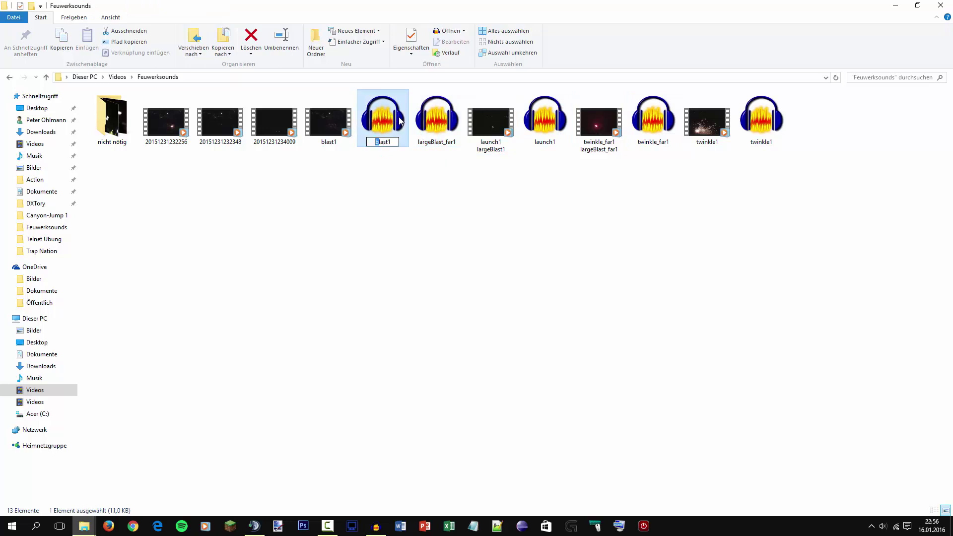
left_click(427, 231)
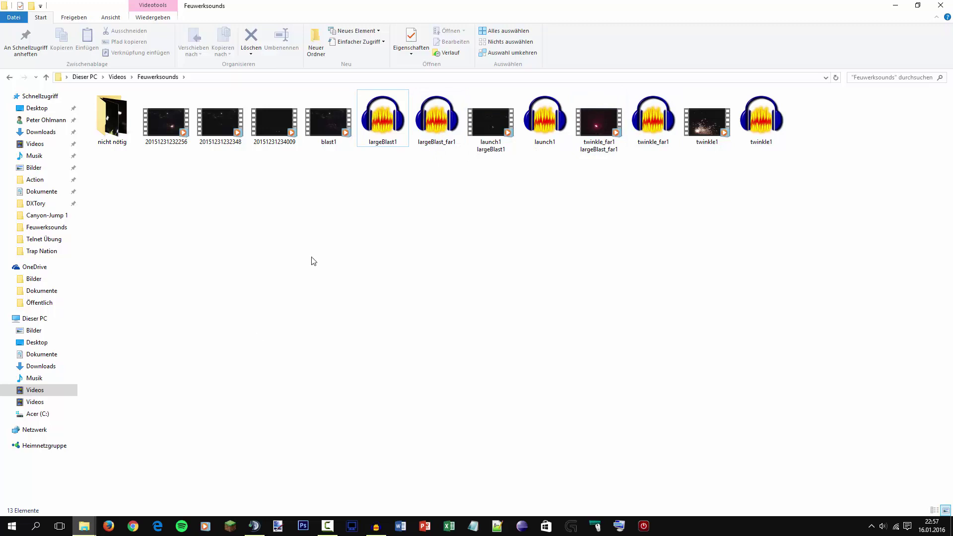
Import the audio of the blast1 video from the Feuwerksounds folder into Audacity.
left_click(344, 128)
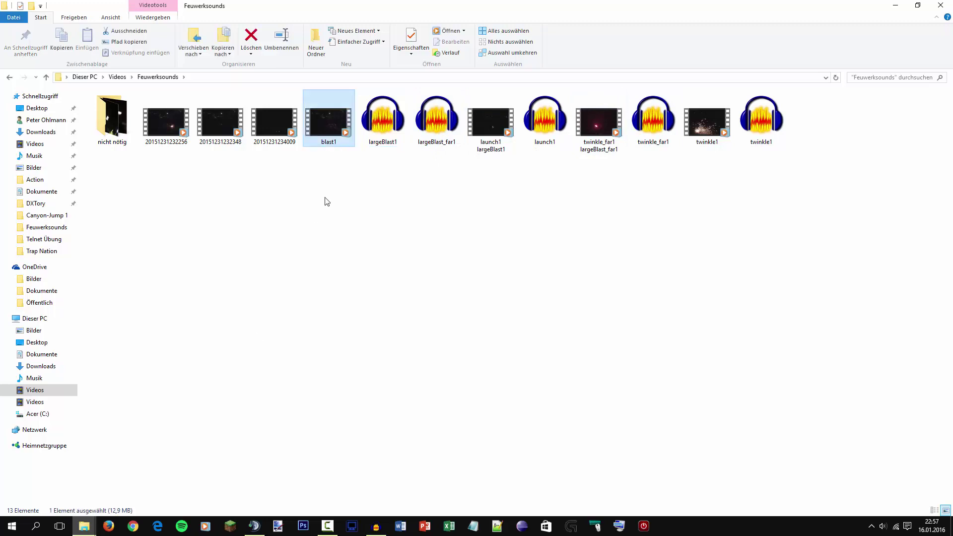
left_click(376, 525)
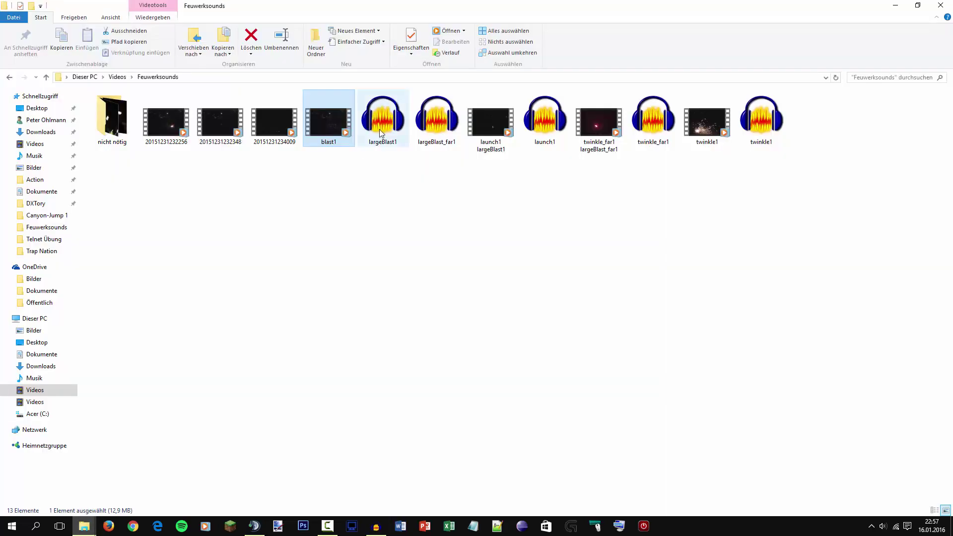
left_click_drag(332, 122, 375, 126)
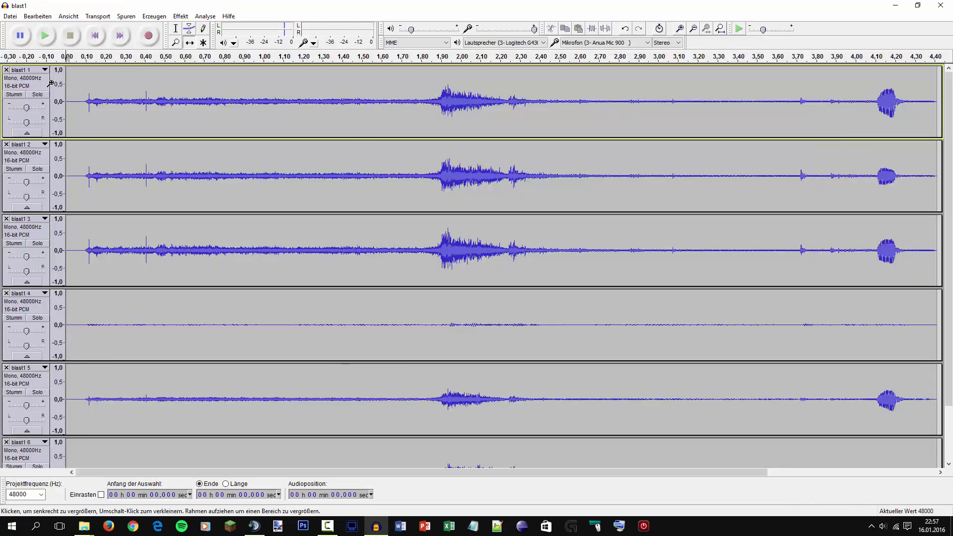
Play the audio from about 1.751 s and select the blast from about 1.844 to 2.389 s in the first track.
left_click(175, 29)
left_click(412, 93)
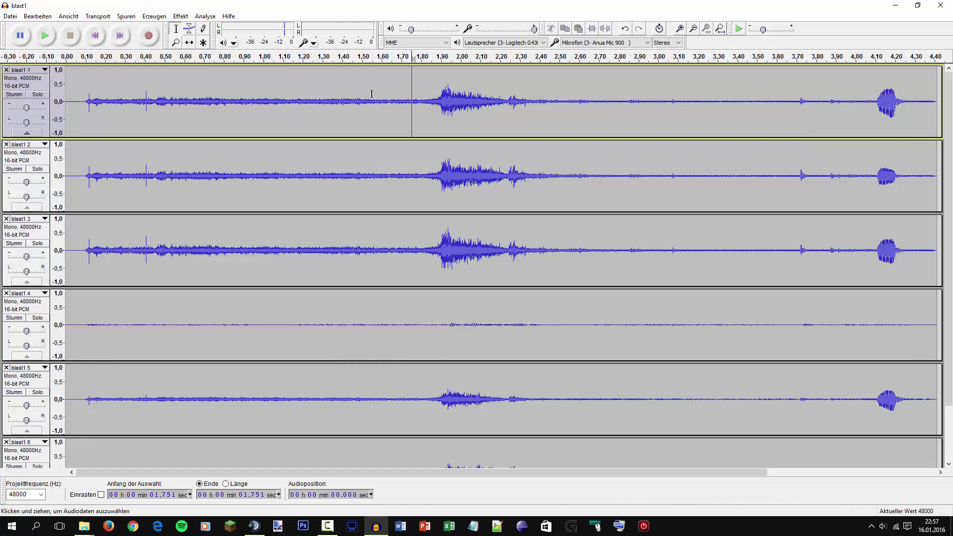
left_click(45, 35)
left_click(70, 36)
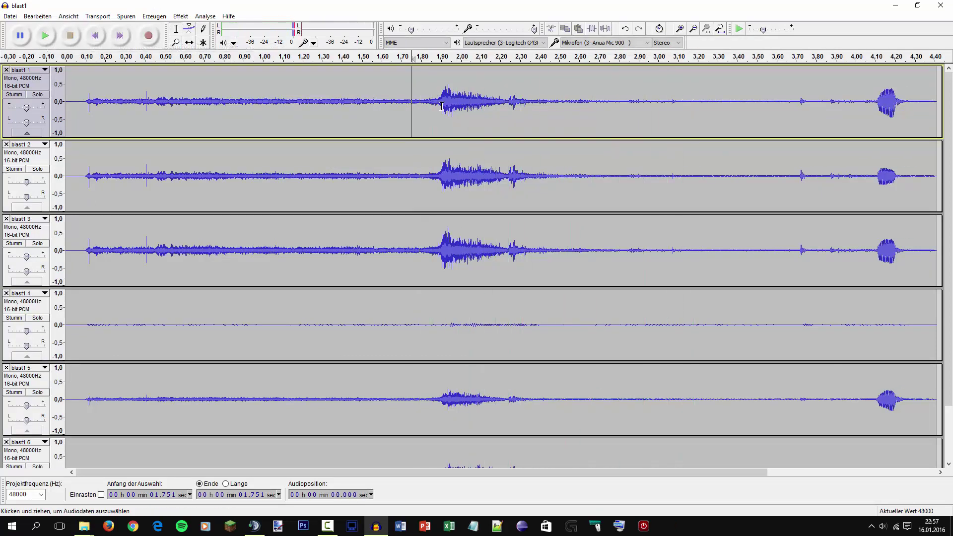
left_click_drag(430, 99, 537, 87)
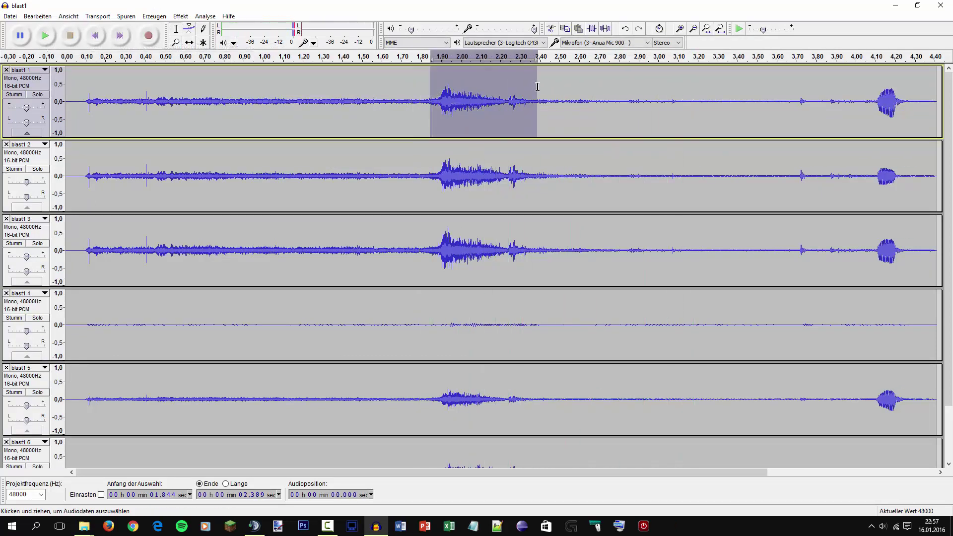
key("ctrl+3")
key("ctrl+3")
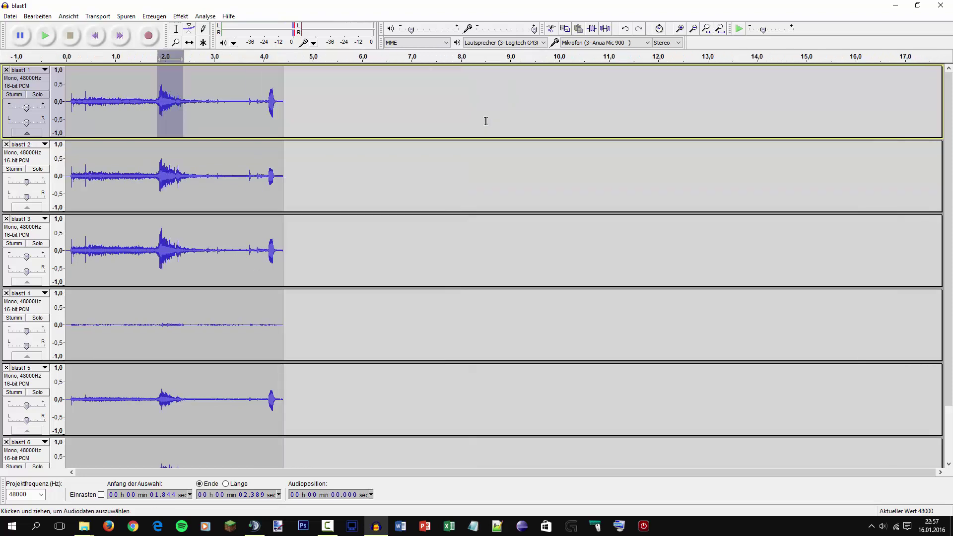
Delete all imported blast1 tracks except the third one.
left_click(157, 99)
left_click(7, 293)
left_click(6, 294)
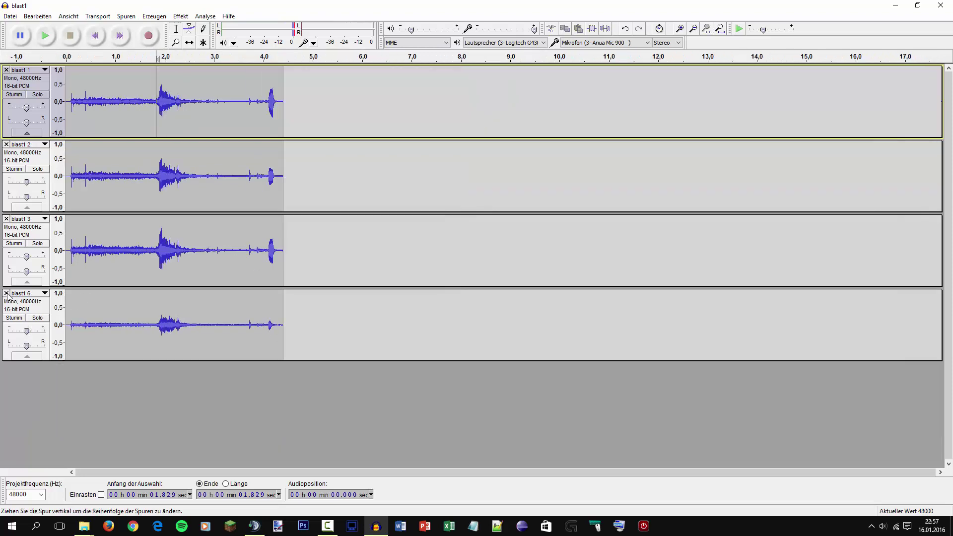
left_click(7, 293)
left_click(7, 144)
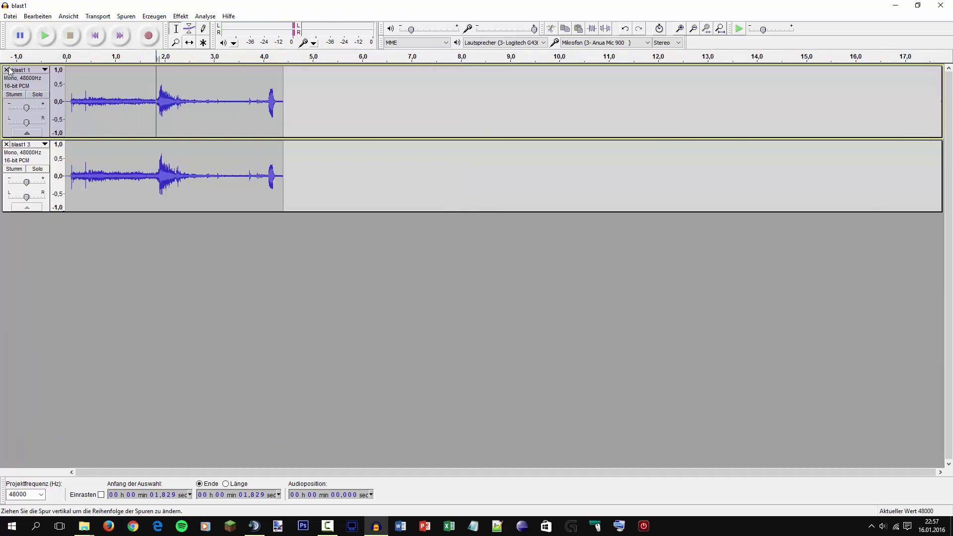
left_click(7, 70)
Play the third blast1 track from several points between about 1.859 and 1.909 s to locate the start of the blast.
key("ctrl+1")
key("ctrl+1")
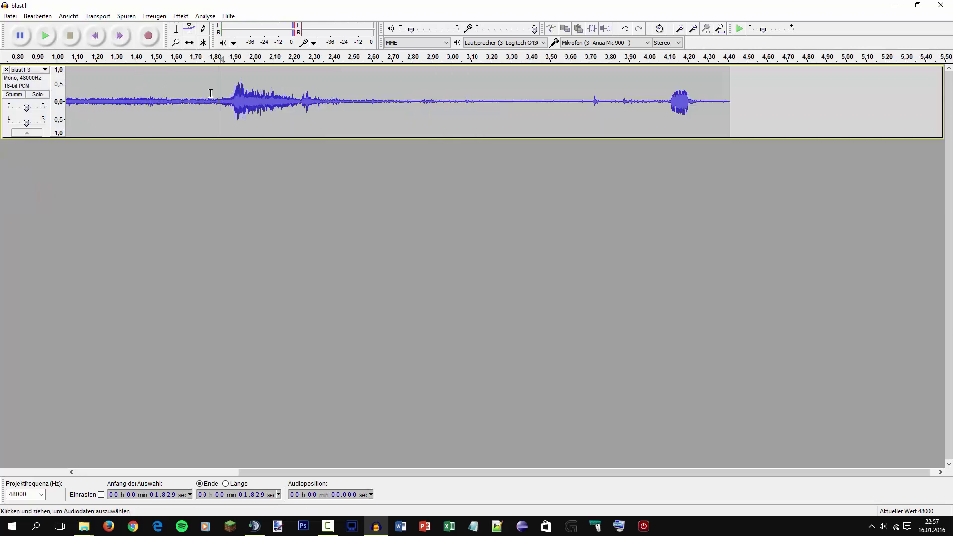
left_click(226, 94)
key("space")
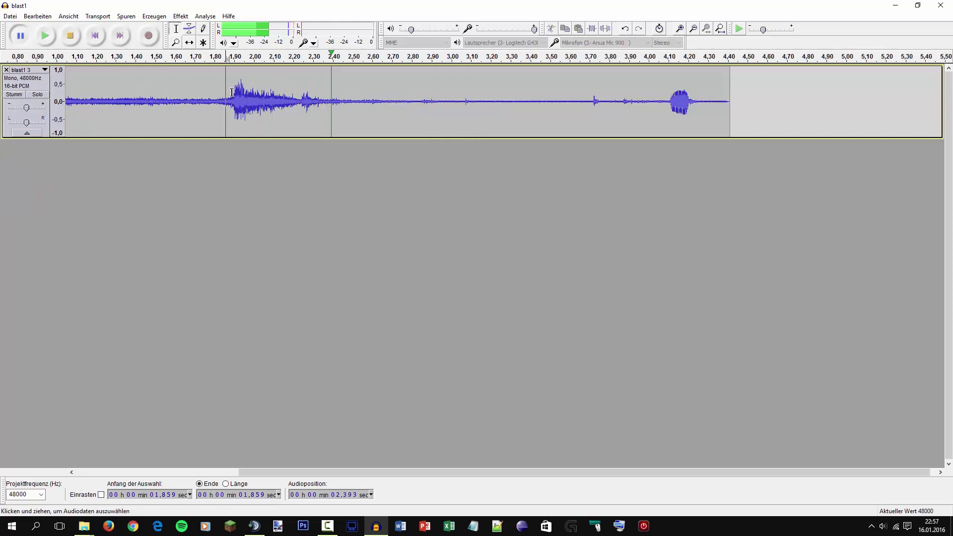
left_click(231, 93)
left_click(44, 37)
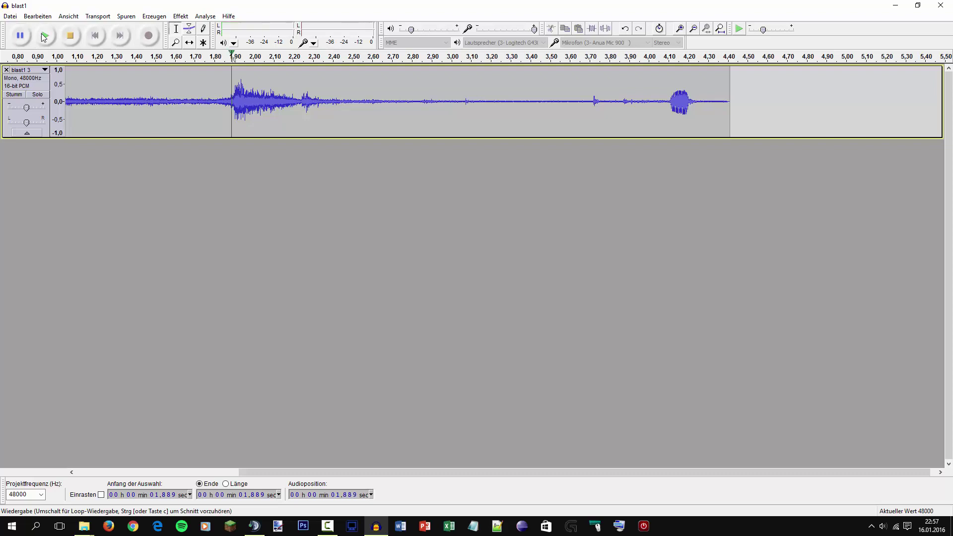
left_click(233, 90)
key("space")
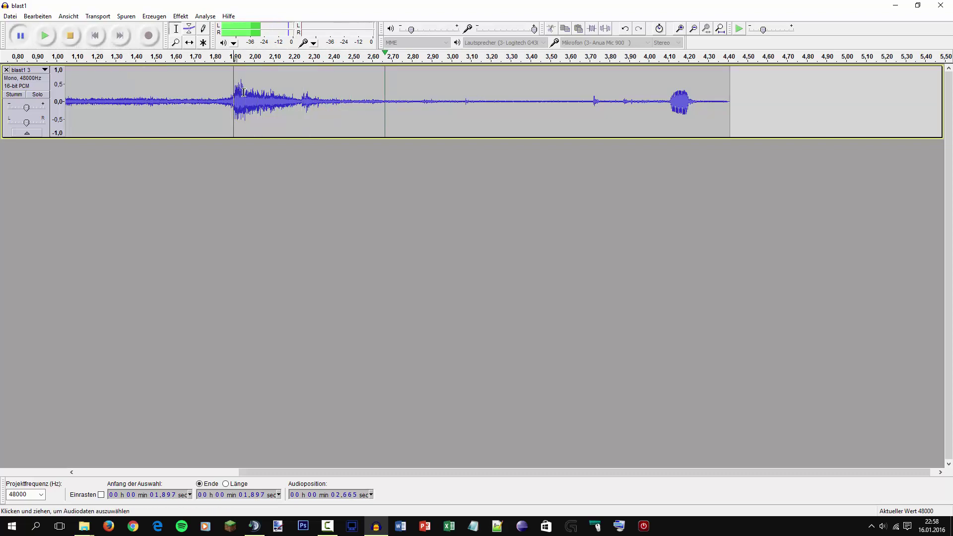
scroll(244, 92, "up", 3, "ctrl")
key("space")
key("space")
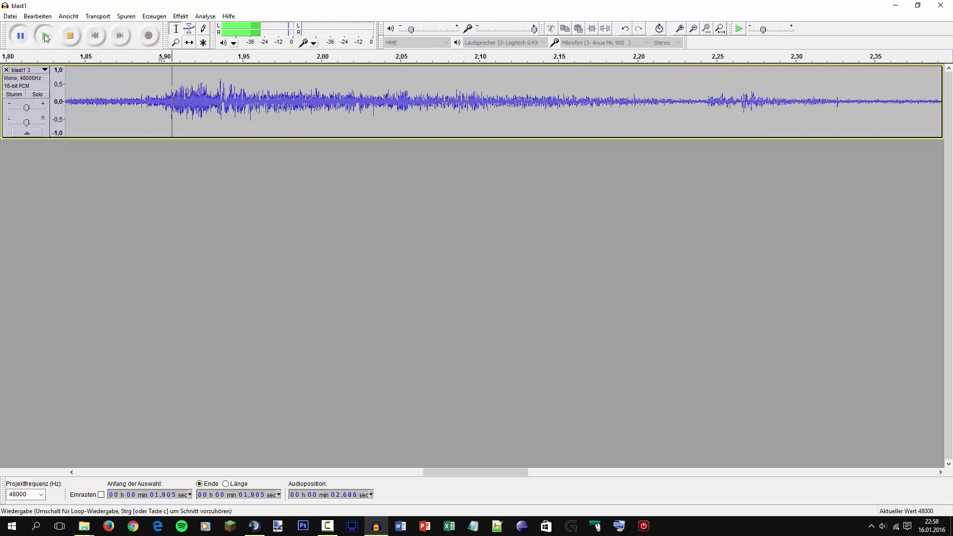
key("space")
scroll(131, 85, "down", 4)
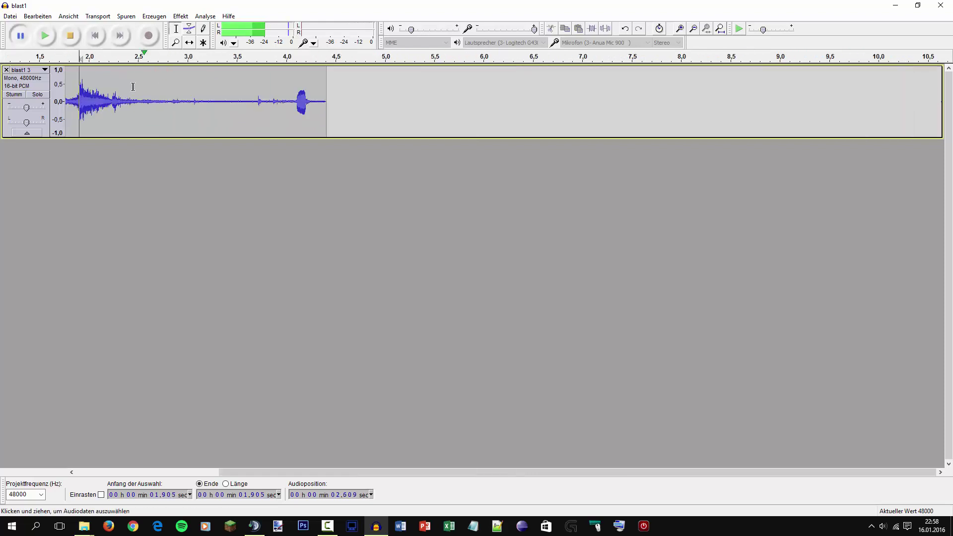
scroll(221, 102, "up", 3, "ctrl")
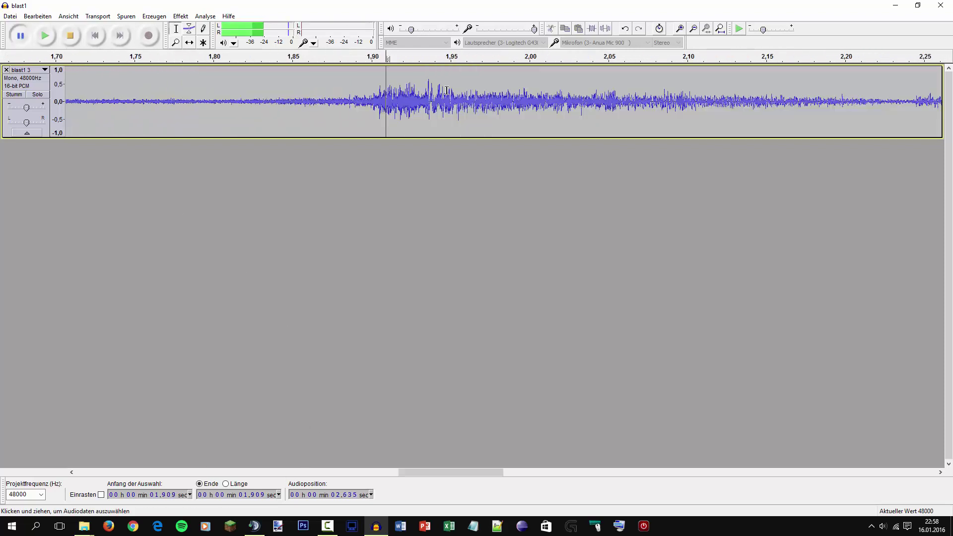
Select the blast from about 1.905 to 2.596 s and play the selection.
left_click_drag(433, 86, 603, 89)
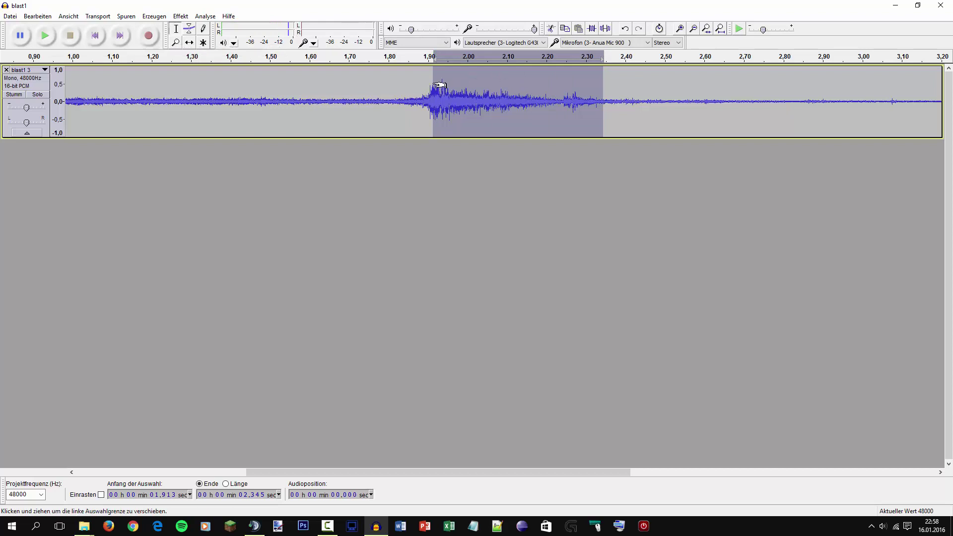
left_click_drag(432, 86, 746, 94)
left_click(44, 35)
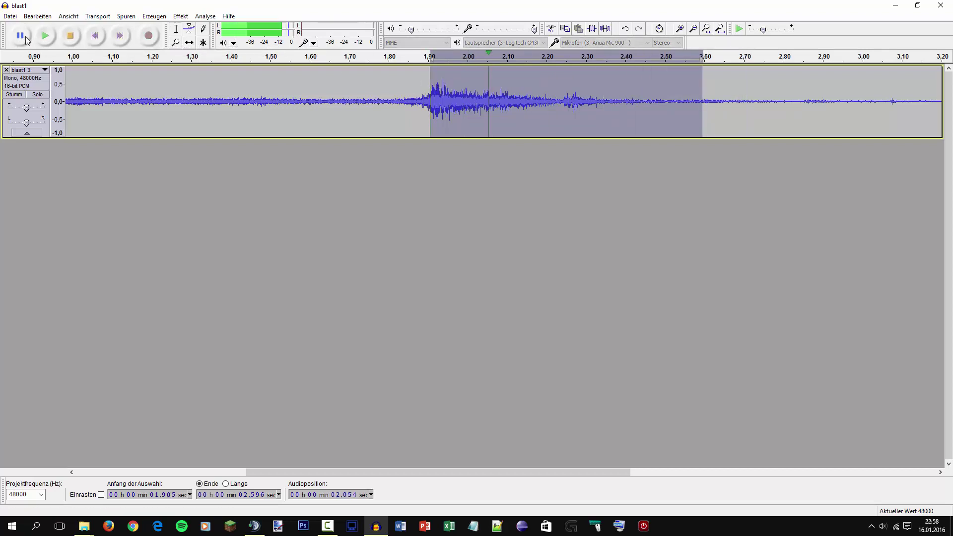
scroll(483, 133, "down", 3, "ctrl")
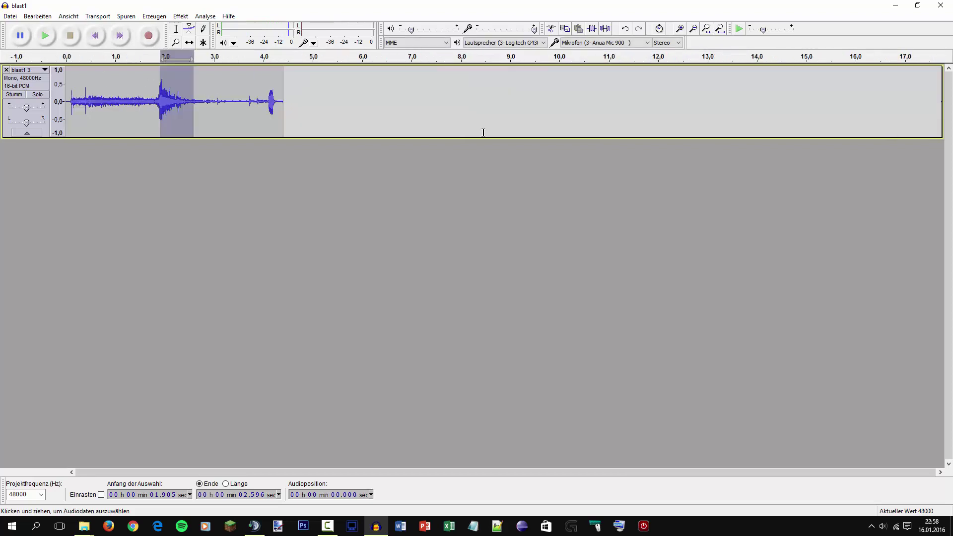
scroll(169, 99, "up", 3, "ctrl")
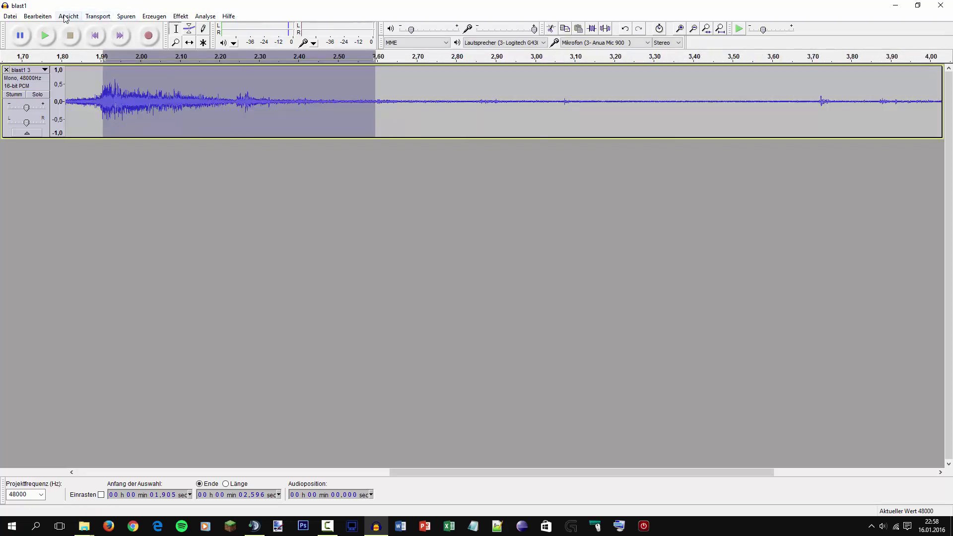
Duplicate the selected blast into its own track and delete the original track.
left_click(37, 16)
left_click(59, 129)
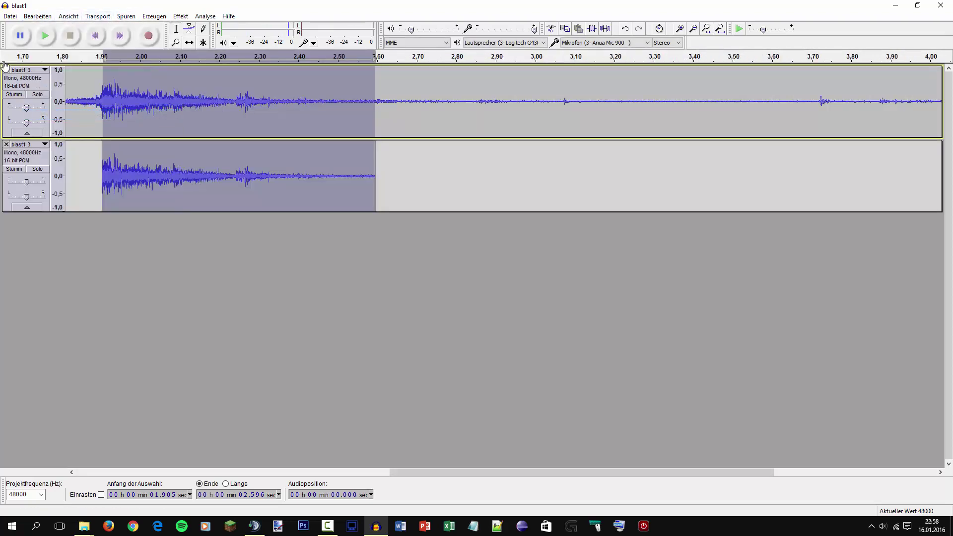
left_click(5, 69)
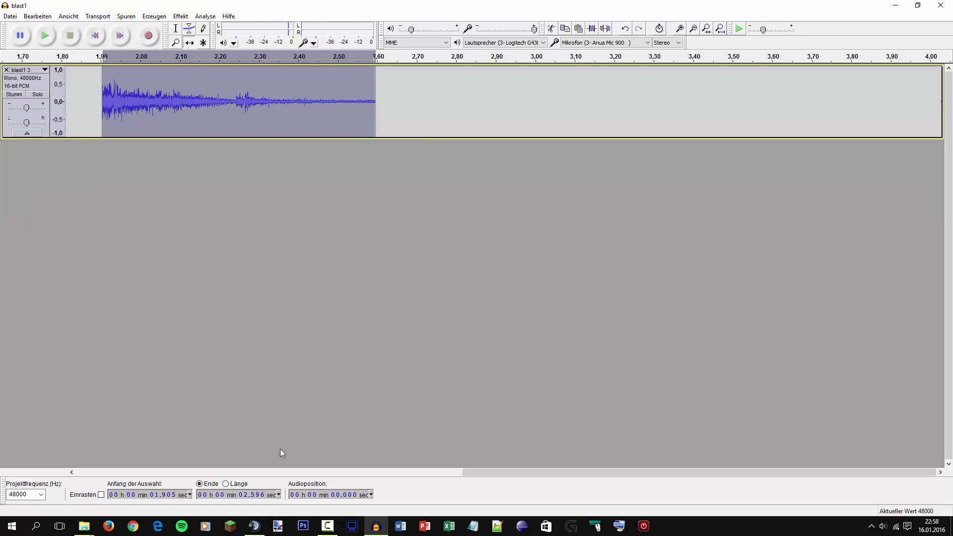
Shift the blast clip to the start of the timeline at 0 s and play it.
left_click_drag(481, 471, 162, 451)
scroll(209, 231, "down", 3, "ctrl")
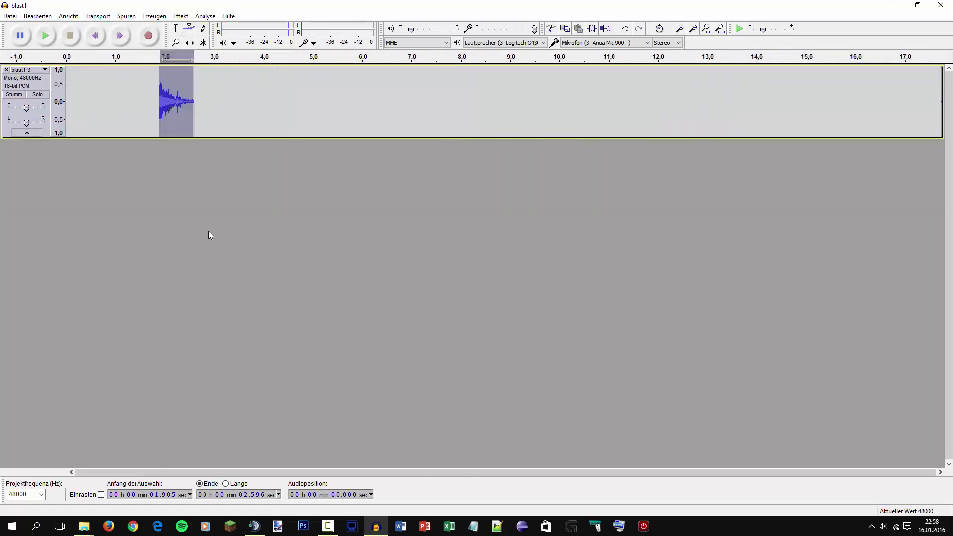
left_click_drag(181, 97, 86, 99)
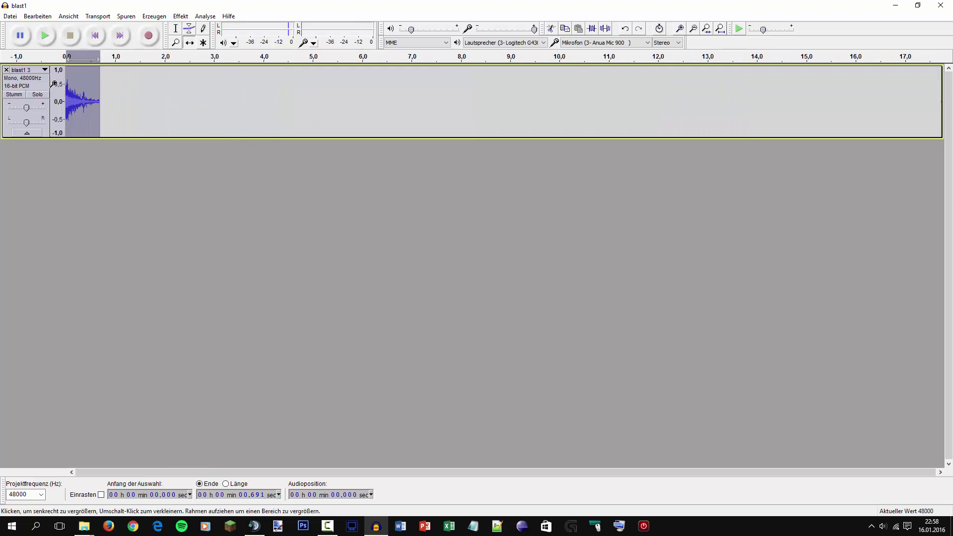
key("ctrl+e")
key("space")
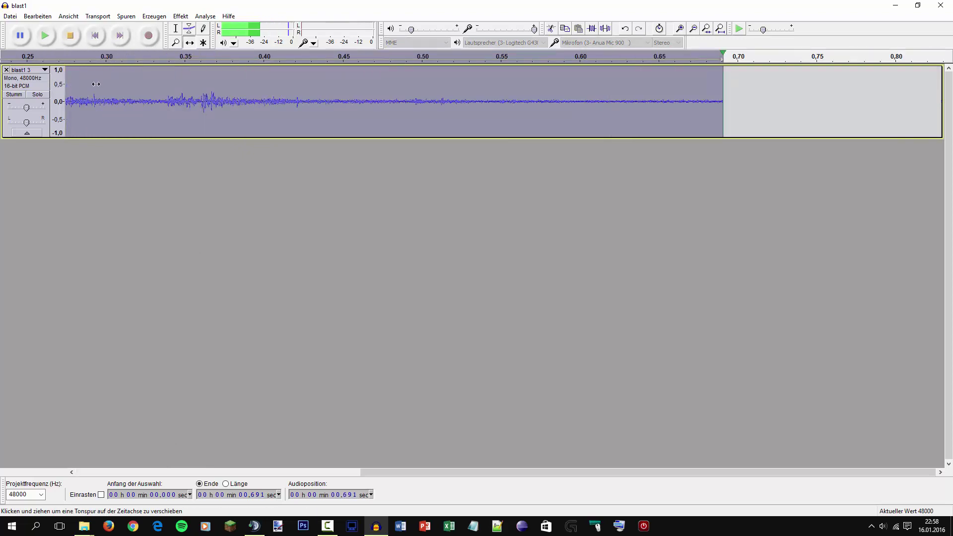
scroll(92, 80, "down", 3, "ctrl")
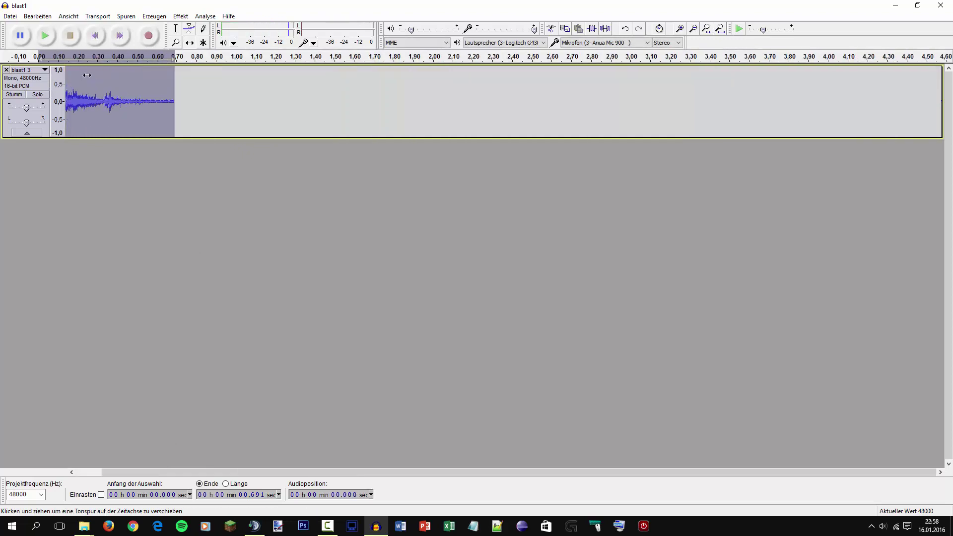
Return to the Selection tool and export the blast as the Ogg Vorbis file blast1 in the Feuwerksounds folder.
left_click(176, 29)
left_click(73, 106)
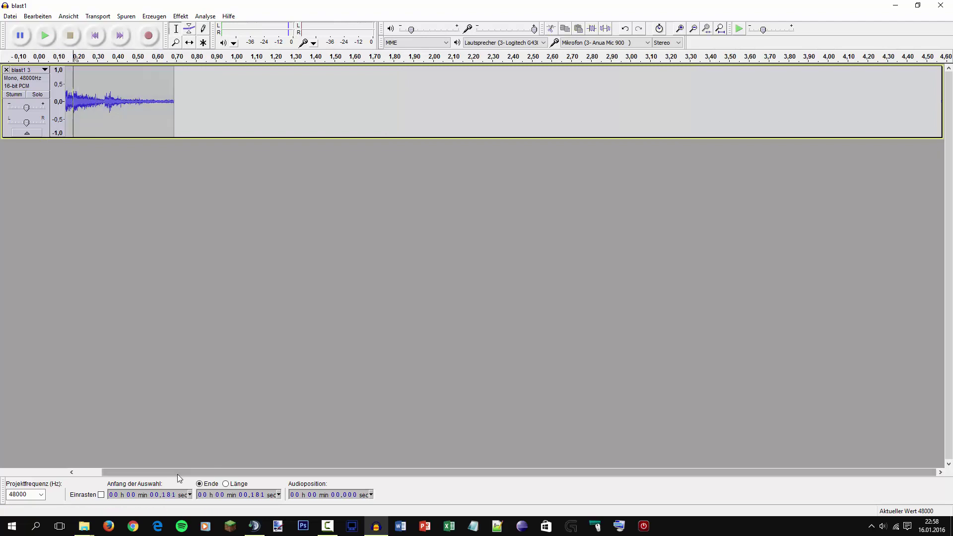
left_click_drag(177, 474, 152, 474)
left_click(10, 16)
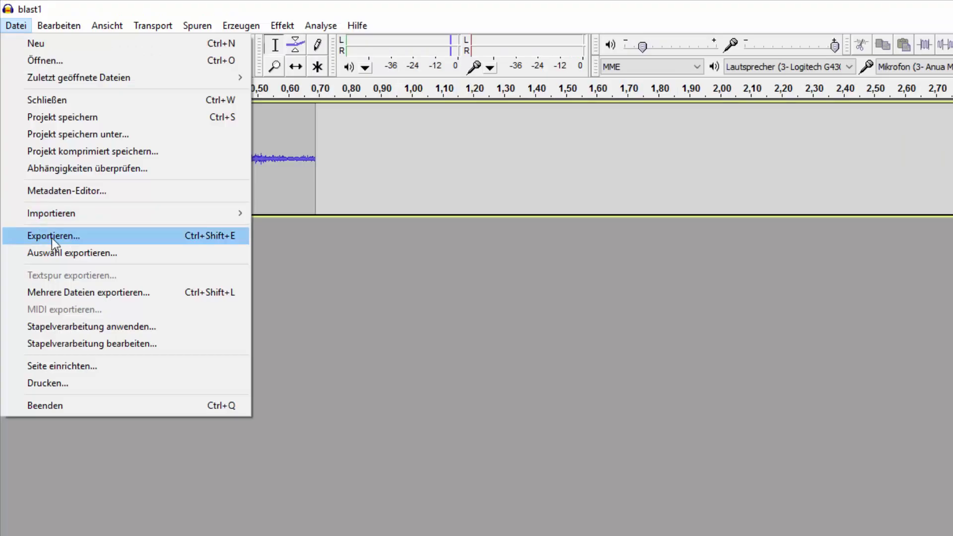
left_click(24, 151)
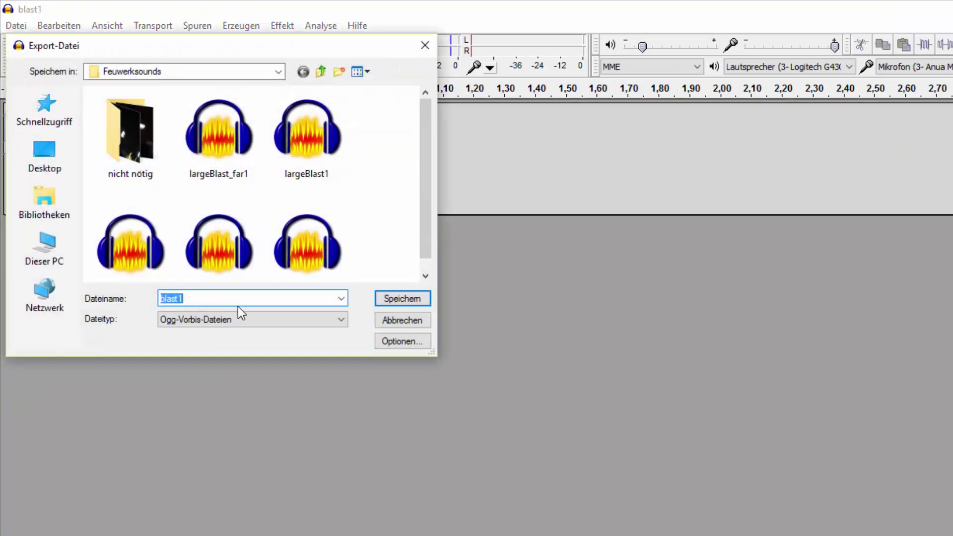
left_click(402, 300)
left_click(716, 455)
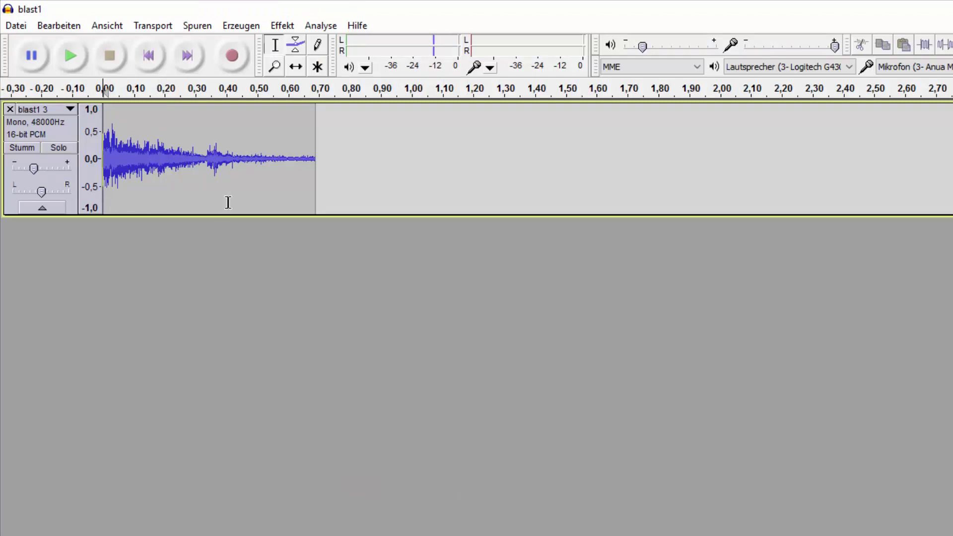
Lower the gain of the blast track for the distant version and play it.
mouse_move(36, 167)
left_mouse_down()
mouse_move(52, 159)
mouse_move(49, 169)
left_mouse_up()
left_click_drag(38, 167, 26, 169)
left_click(70, 44)
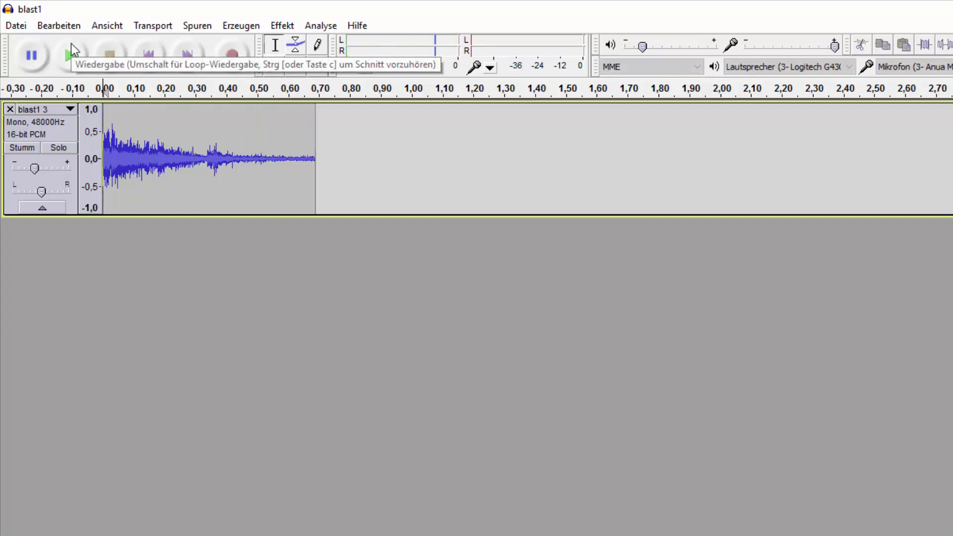
Export the quieter blast as the Ogg Vorbis file blast_far1 in the Feuwerksounds folder.
left_click(17, 26)
left_click(57, 237)
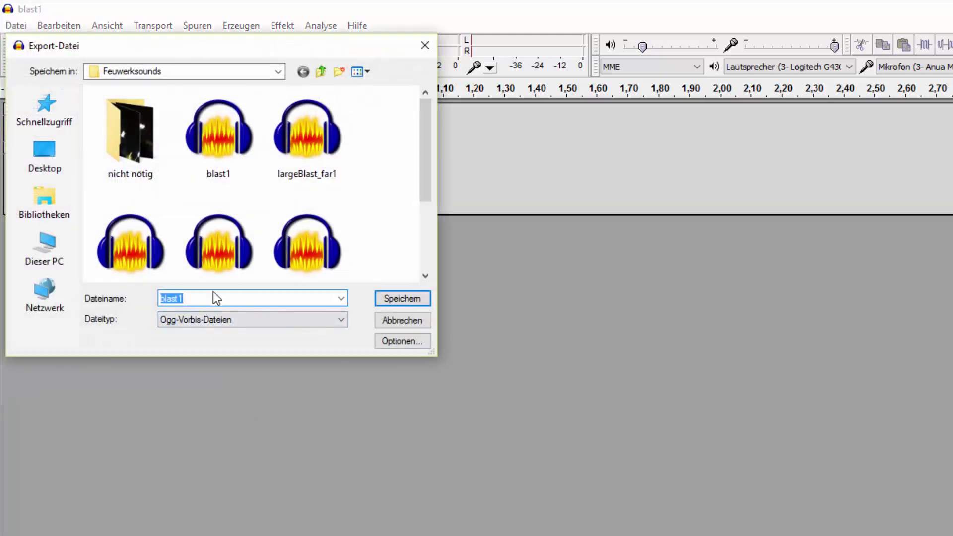
left_click(200, 300)
left_click(384, 300)
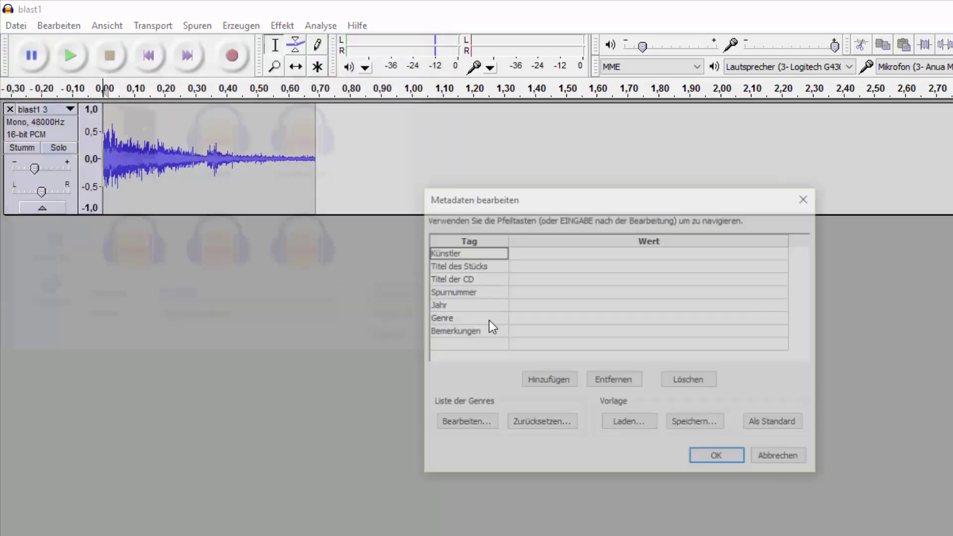
left_click(701, 459)
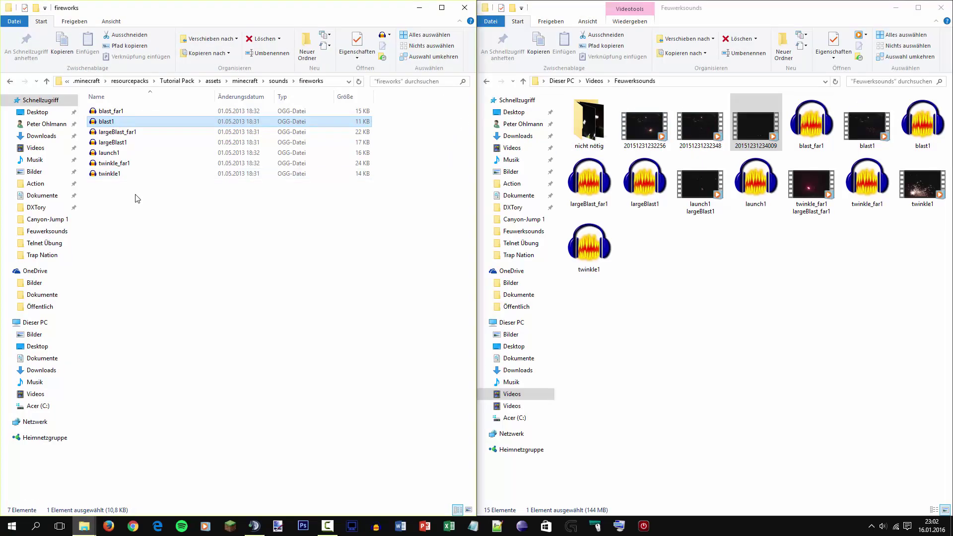
Create an alte Sounds folder in Feuwerksounds and move all seven original sound files from the resource pack's fireworks folder into it.
left_click_drag(135, 194, 174, 112)
left_click(690, 281)
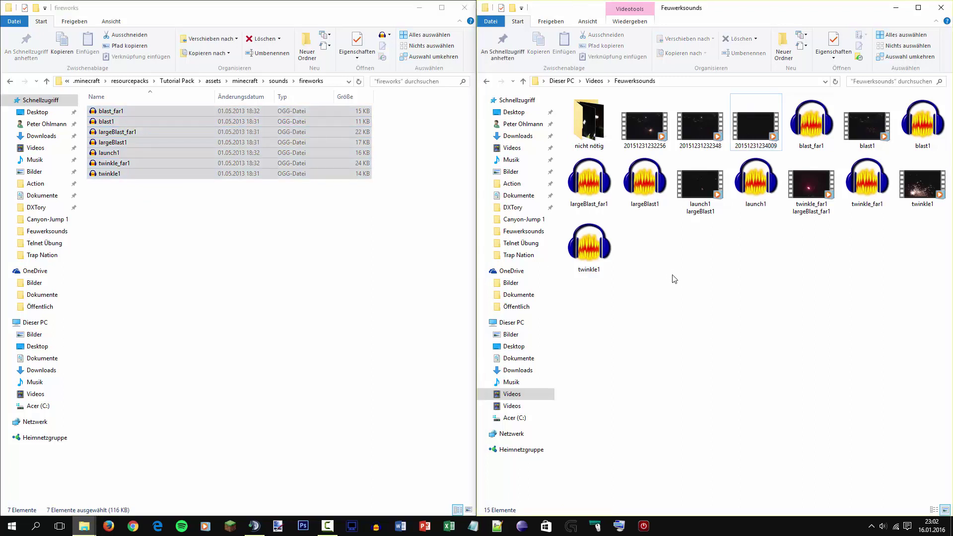
right_click(673, 276)
mouse_move(695, 383)
left_click(642, 384)
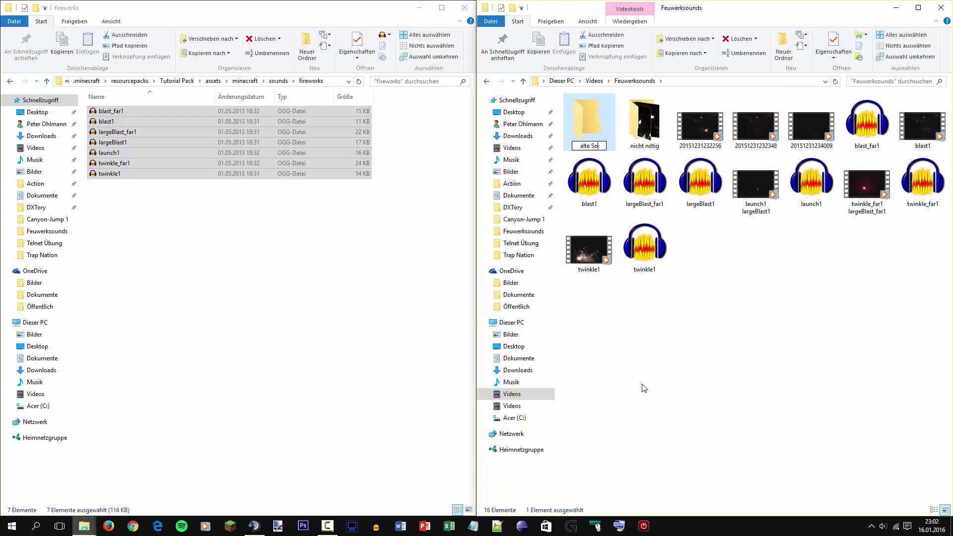
type("alte Sounds")
left_click_drag(145, 152, 590, 129)
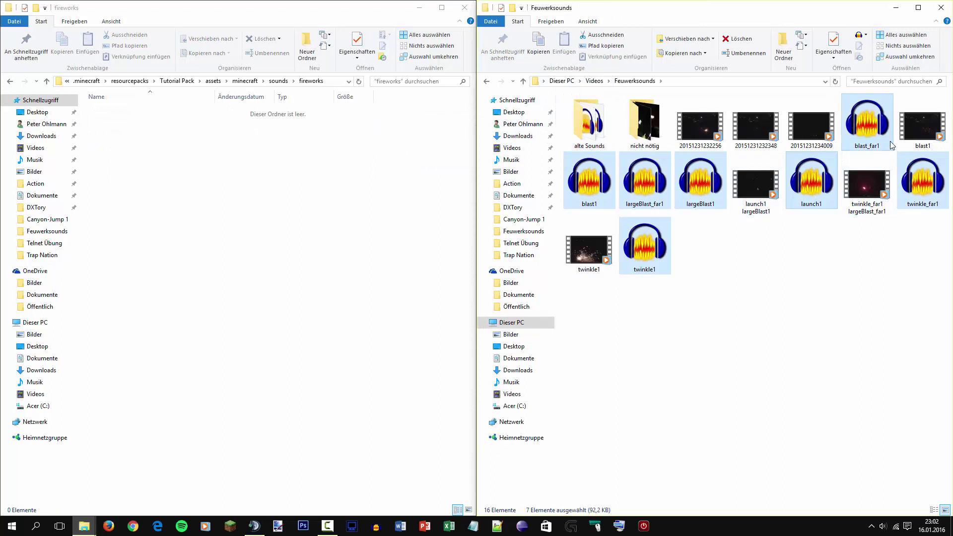
Copy the seven exported sound files from Feuwerksounds into the Tutorial Pack's fireworks folder.
left_click_drag(820, 177, 294, 184)
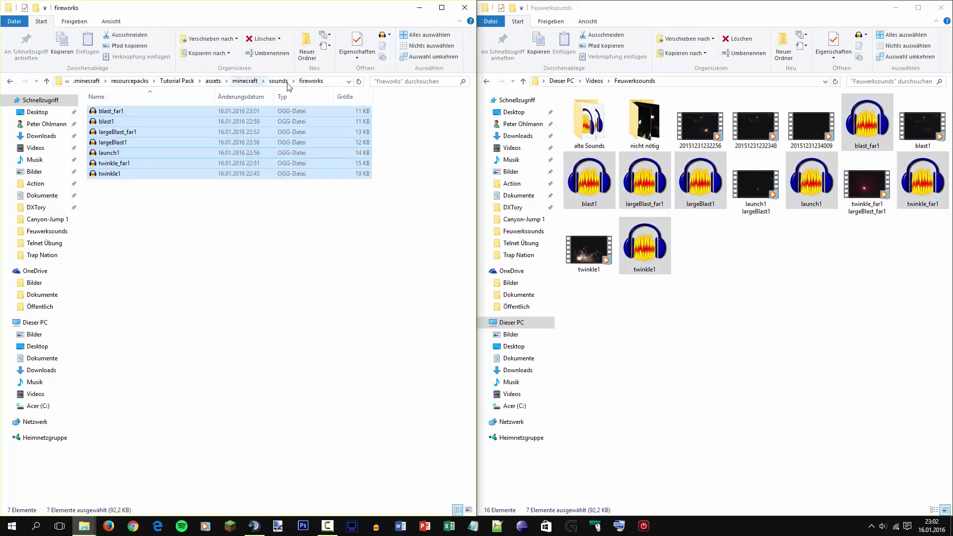
left_click(243, 230)
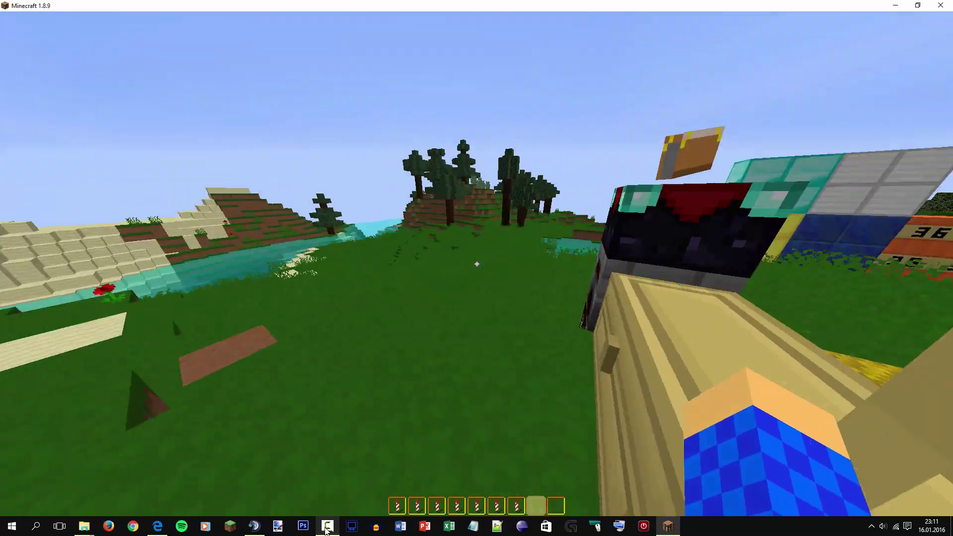
In Minecraft, open the inventory and examine the firework rockets in the hotbar.
key("e")
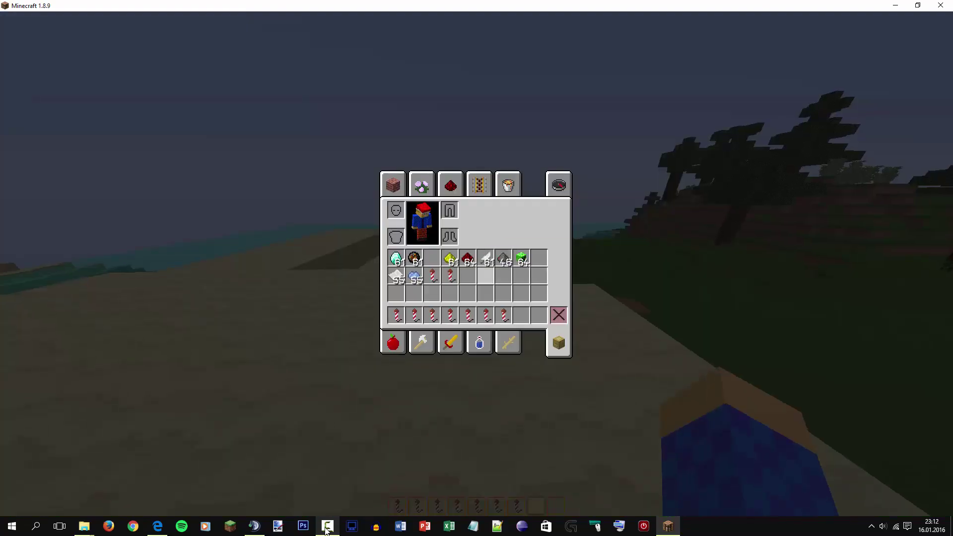
key("e")
key("e")
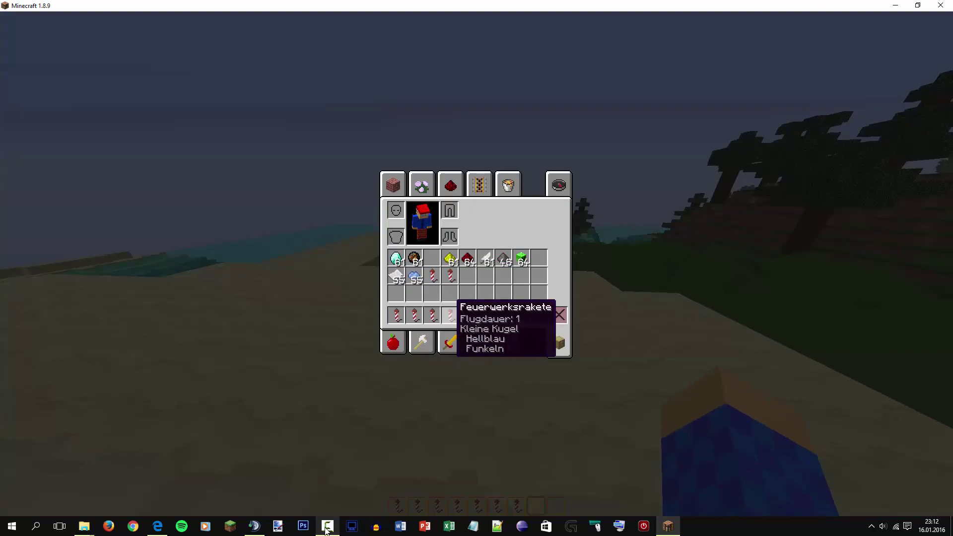
key("e")
Launch the firework rockets from the first and second hotbar slots to test the new sounds.
key("1")
right_click(477, 268)
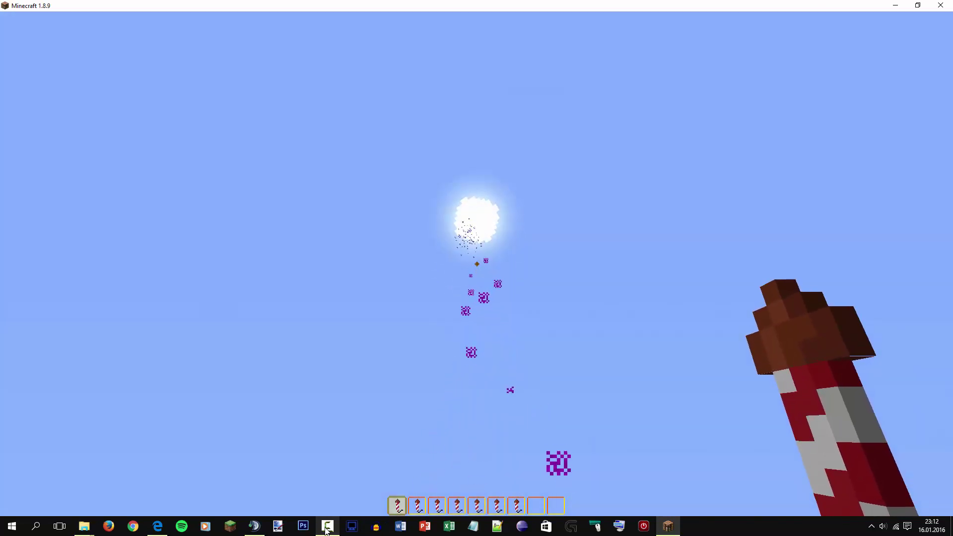
key("2")
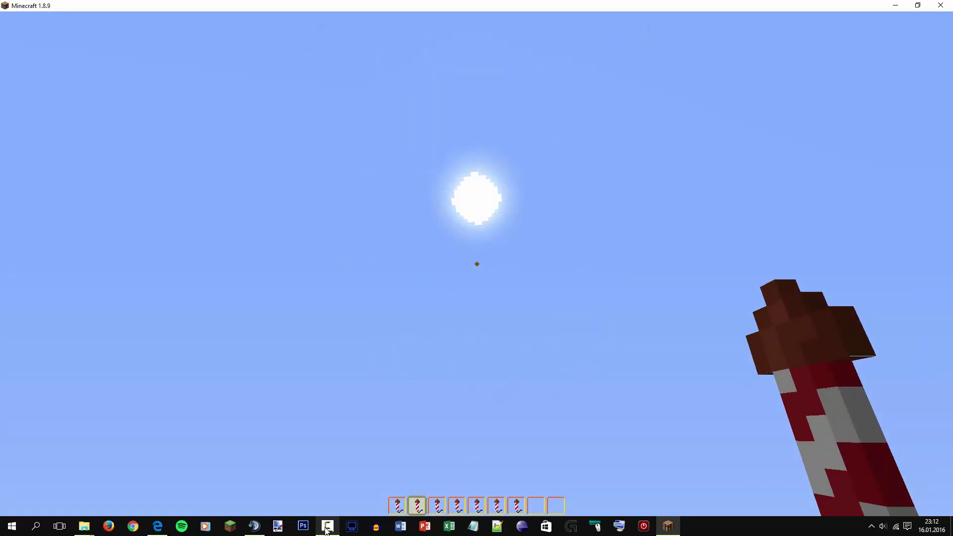
right_click(476, 264)
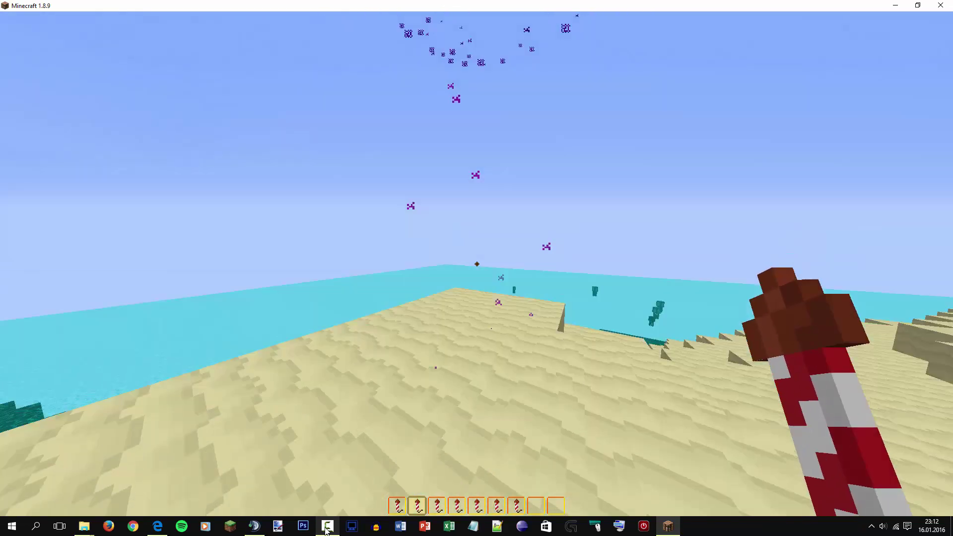
Launch one firework rocket from each of the third through seventh hotbar slots to test their new sounds.
key("3")
right_click(476, 264)
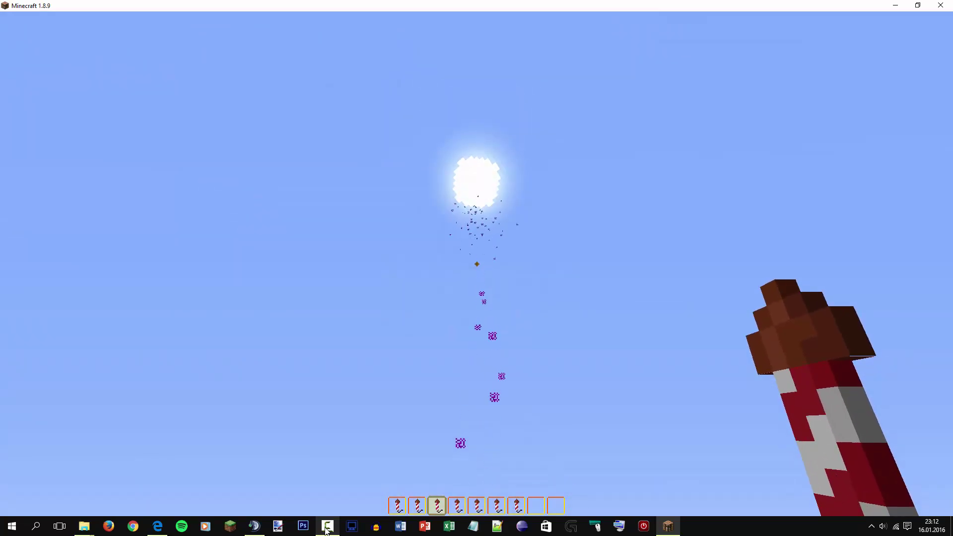
key("4")
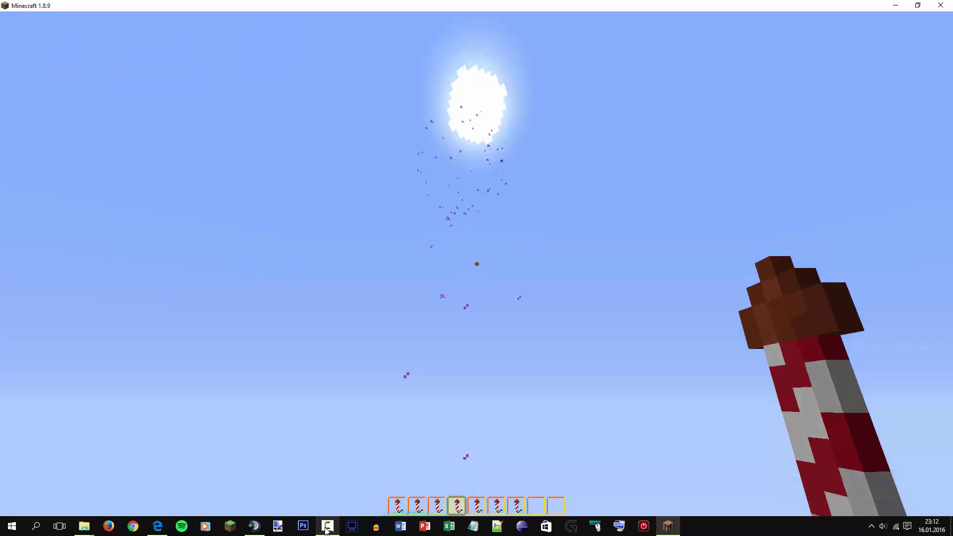
key("5")
right_click(477, 264)
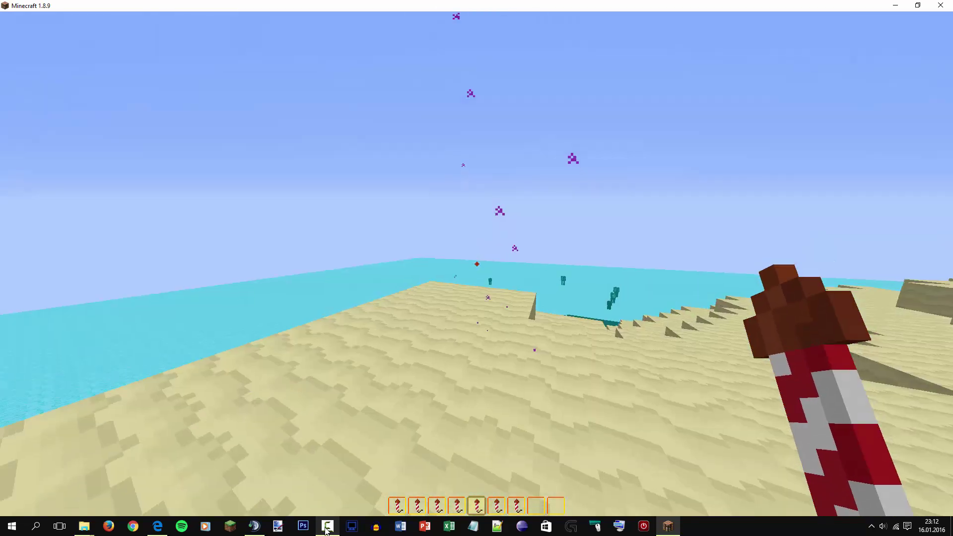
key("6")
right_click(477, 263)
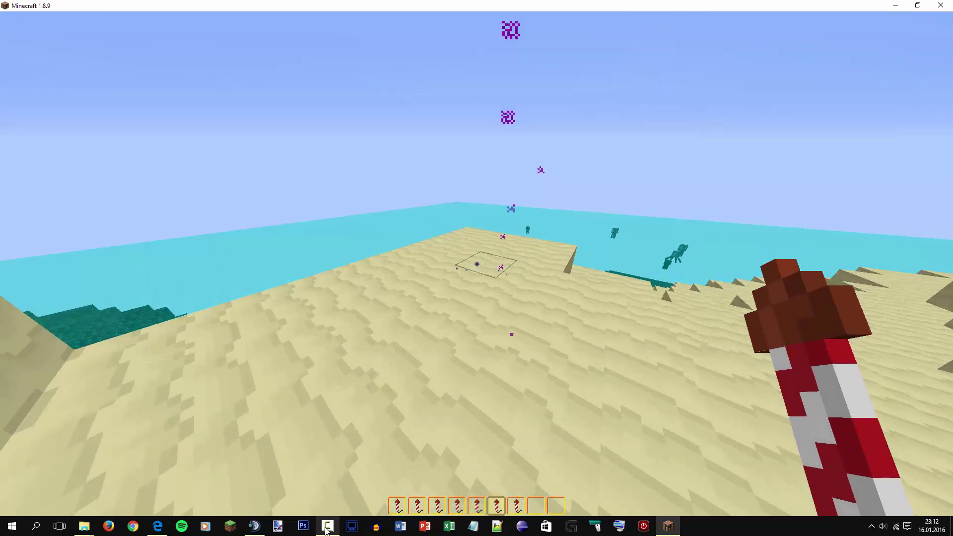
key("7")
right_click(477, 264)
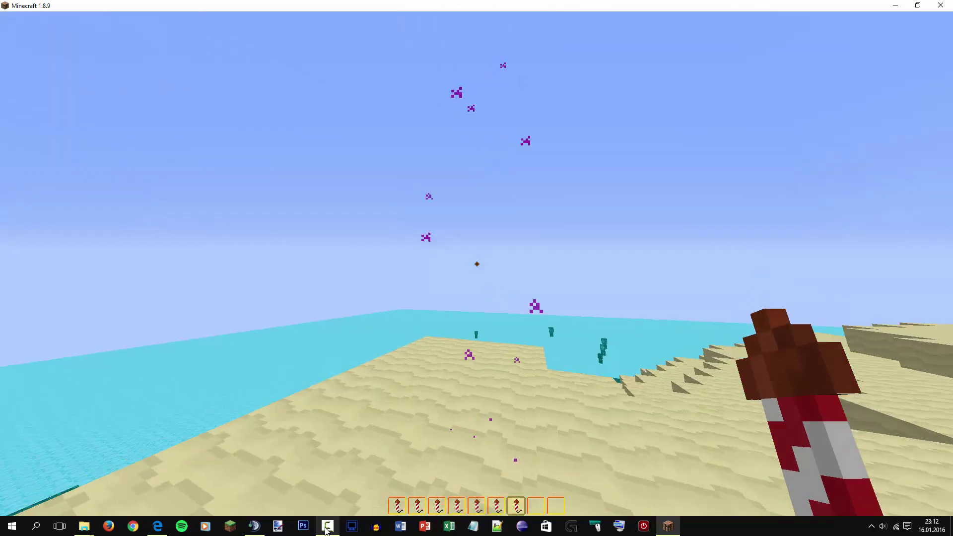
Launch more rockets from the second and fifth hotbar slots to compare their explosion sounds.
key("2")
right_click(476, 263)
key("5")
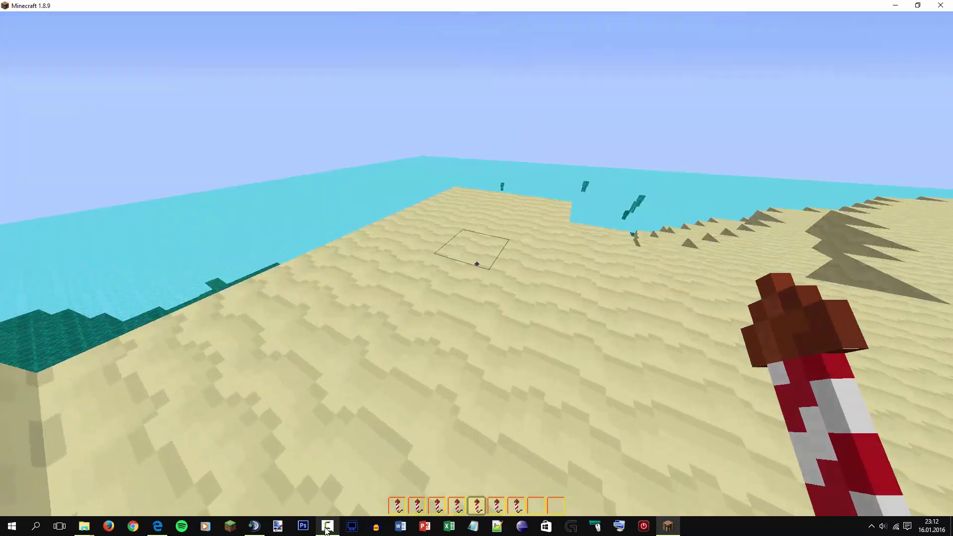
key("2")
right_click(477, 263)
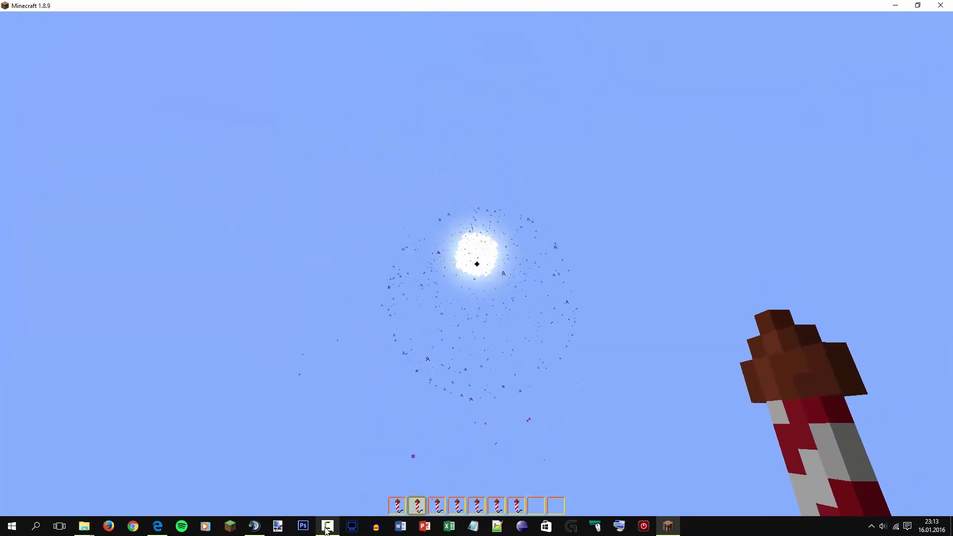
Set off rockets around the beach from the sixth, third, fifth and second hotbar slots.
key("6")
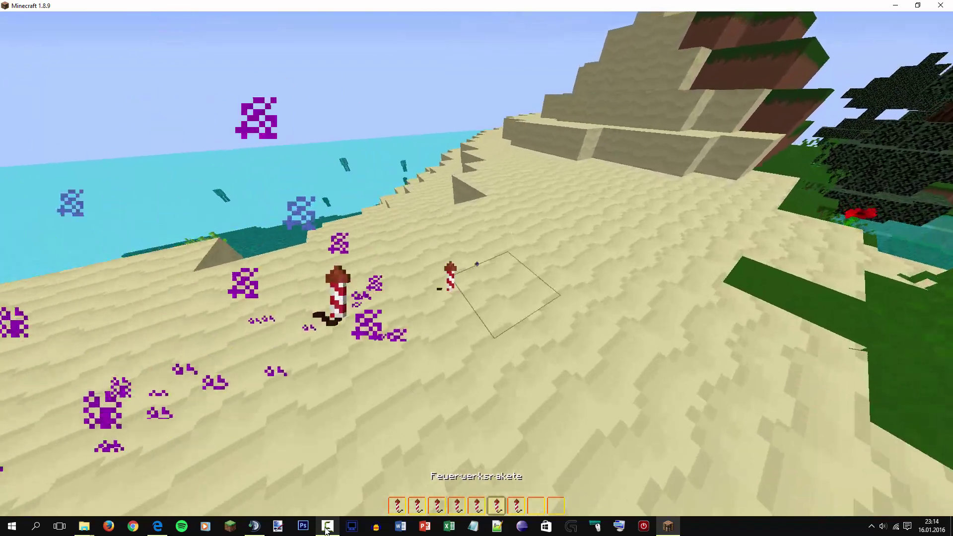
key("3")
right_click(476, 264)
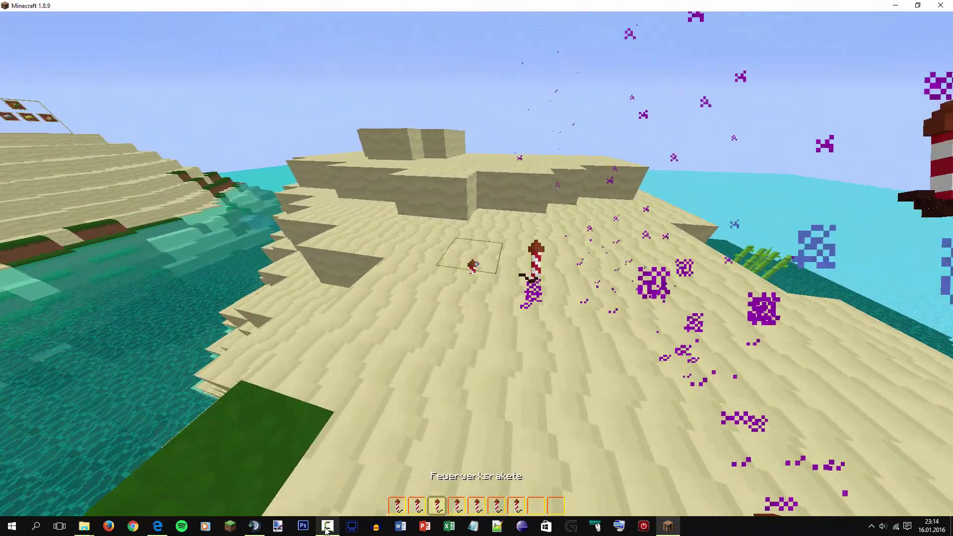
key("5")
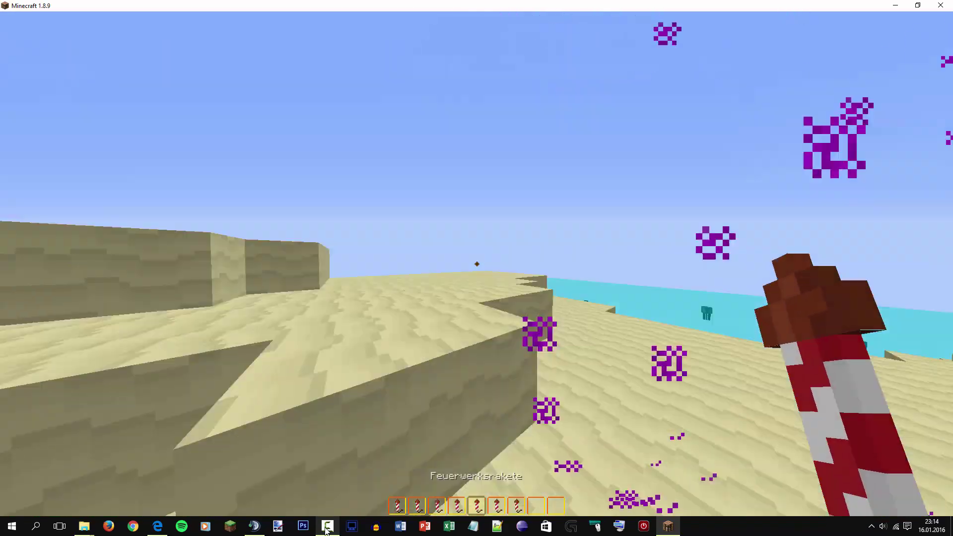
key("2")
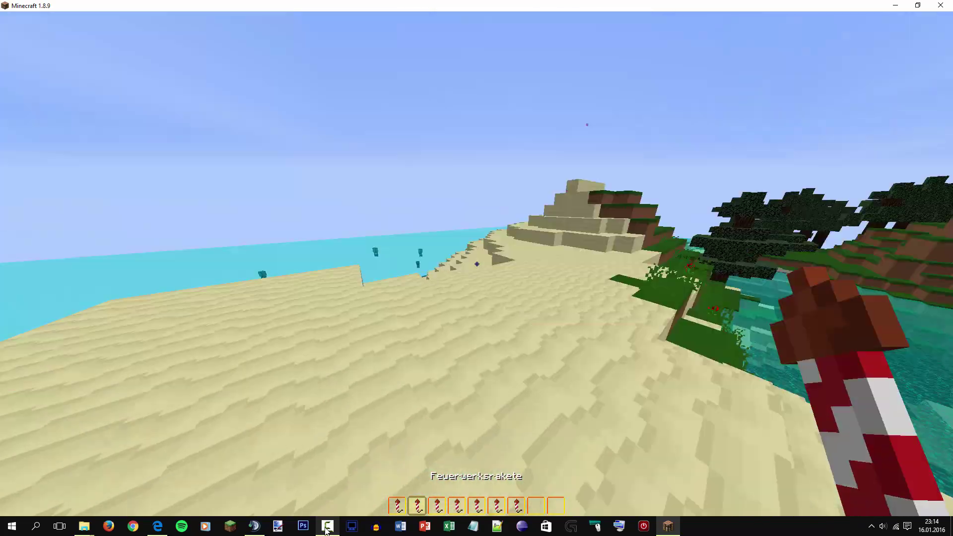
right_click(477, 263)
Fire rockets in quick succession from the third, first and fourth hotbar slots to hear the sounds overlap.
key("3")
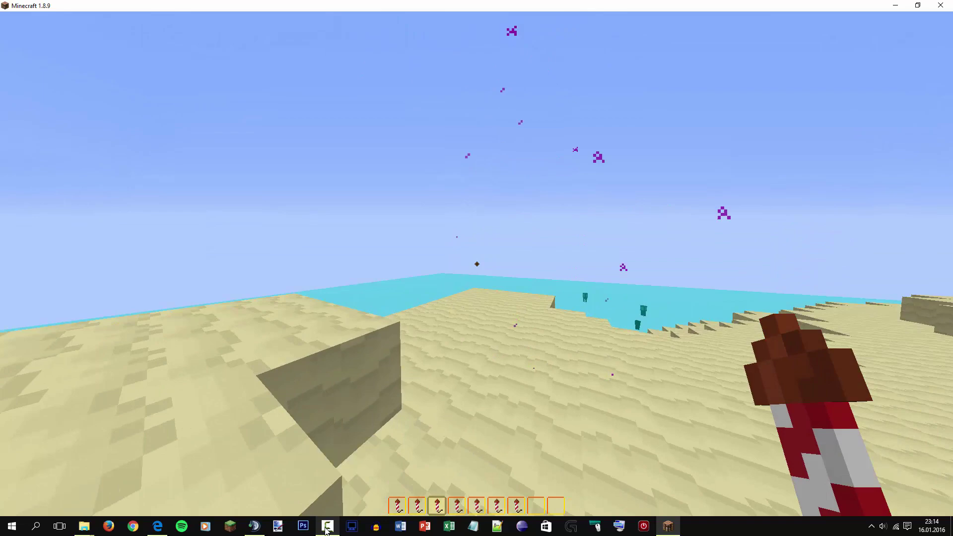
key("1")
right_click(476, 263)
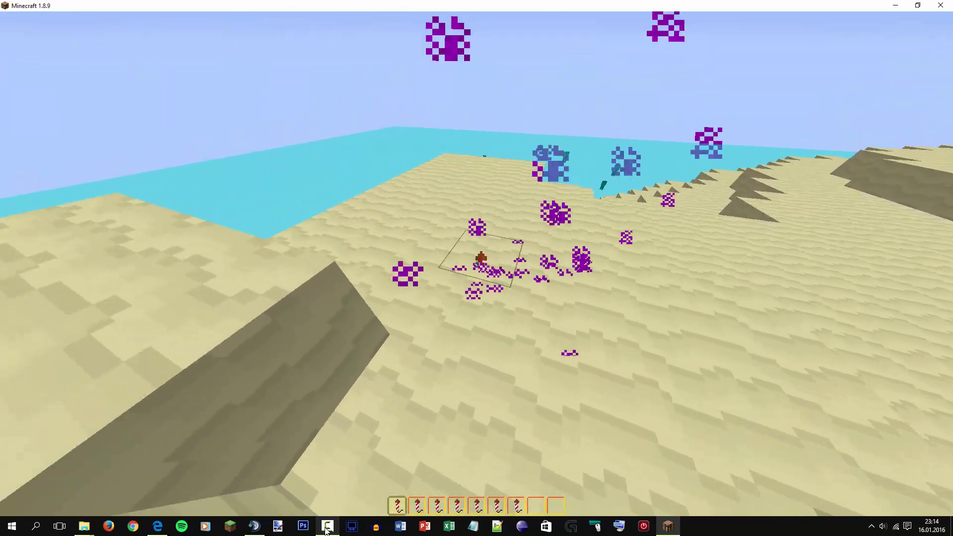
key("4")
right_click(477, 268)
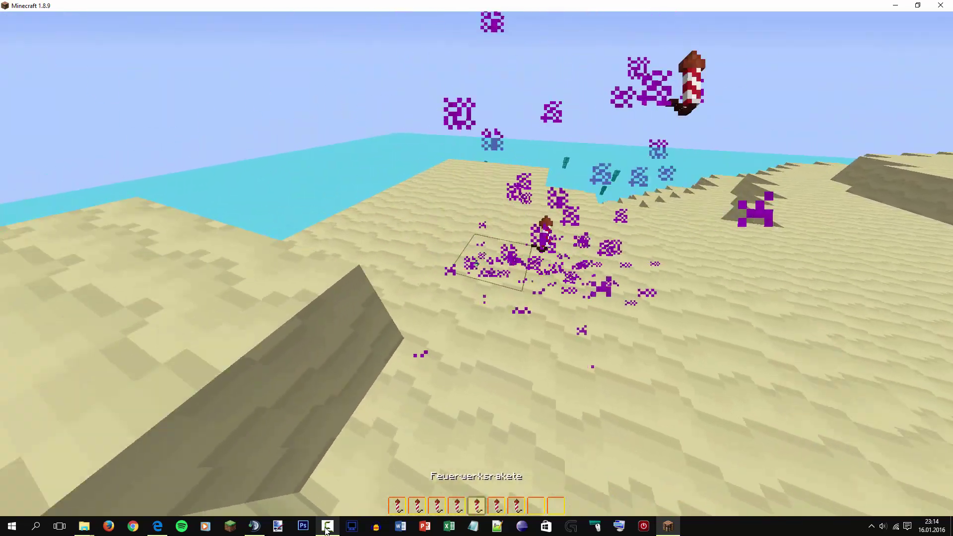